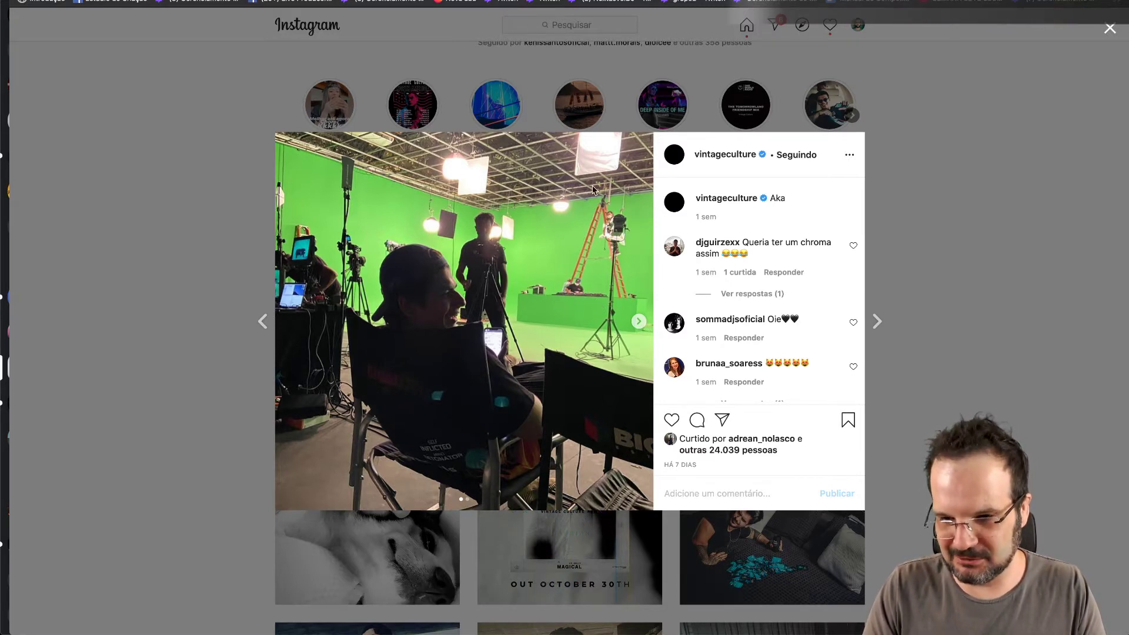
Find OBS with the system search and switch to it.
mouse_move(588, 626)
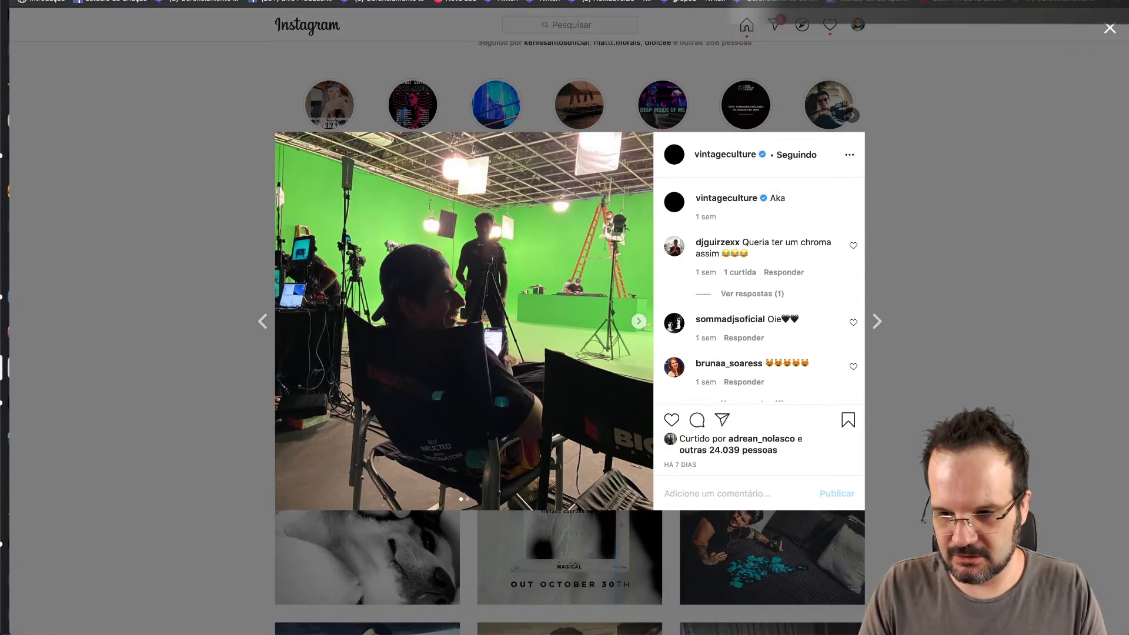
key(super+space)
text(os)
key(BackSpace)
text(bs)
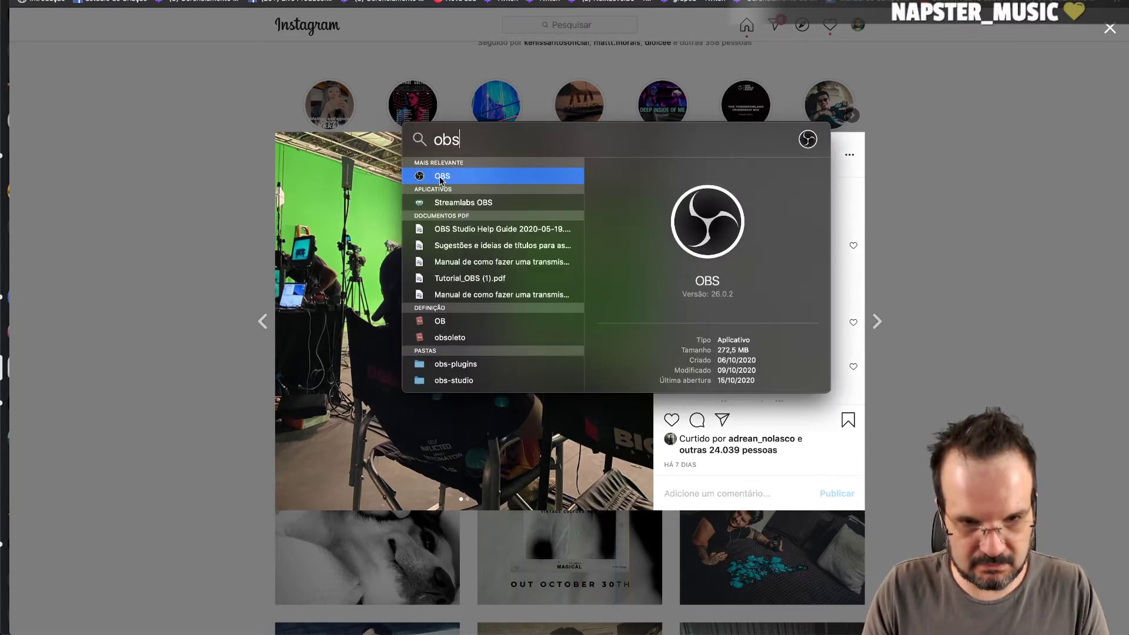
click(440, 178)
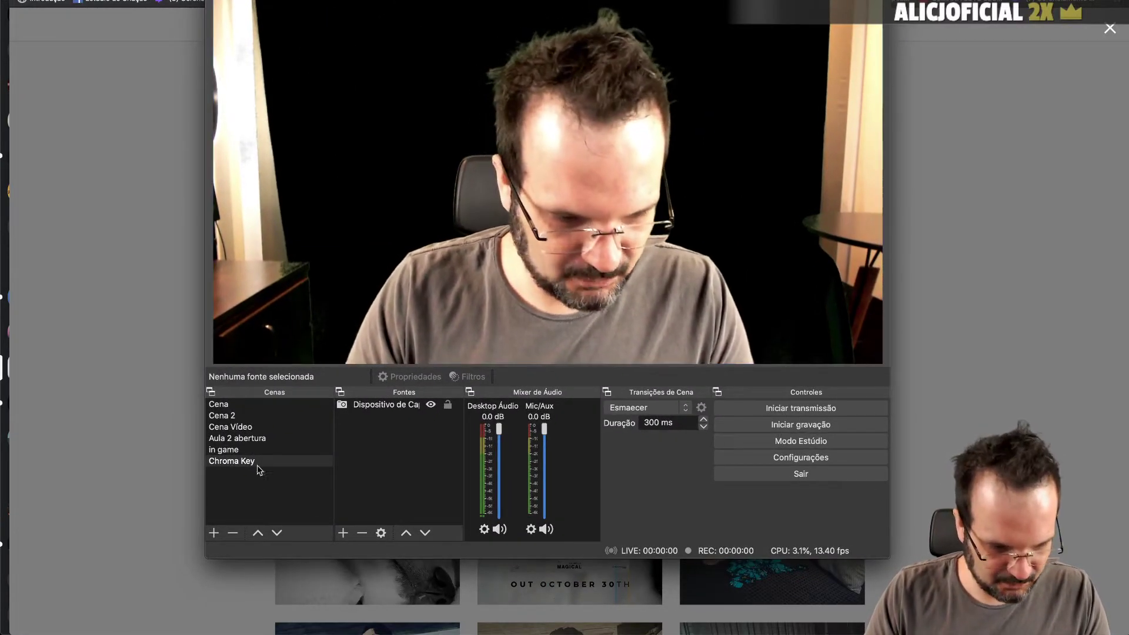
Create a new scene named "chroma certo".
click(214, 533)
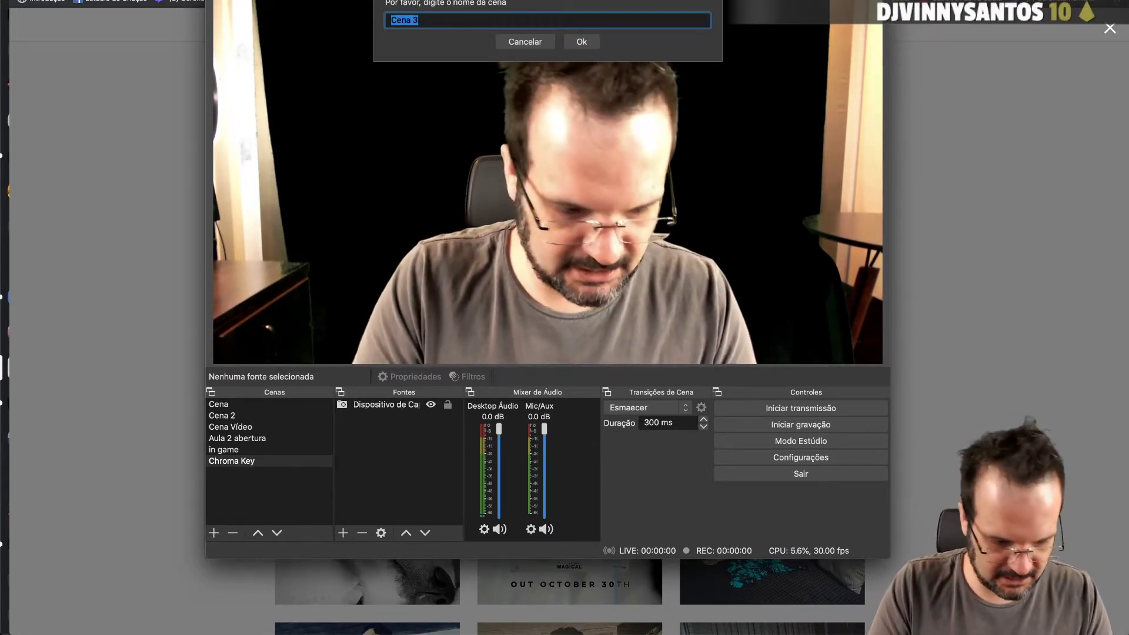
text(chroma certo)
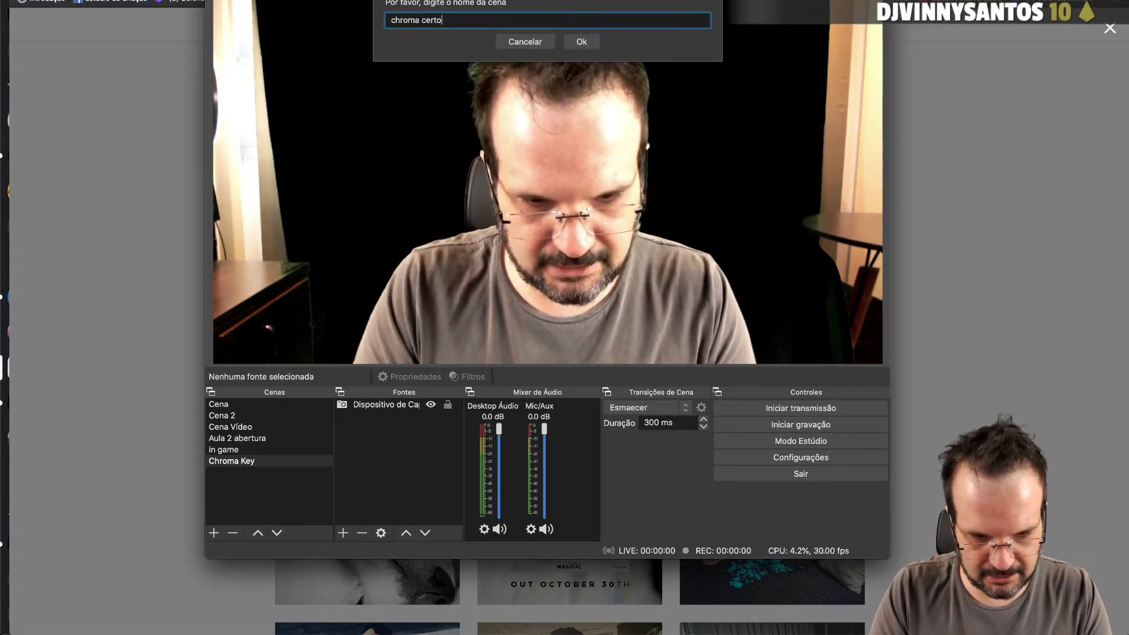
key(Return)
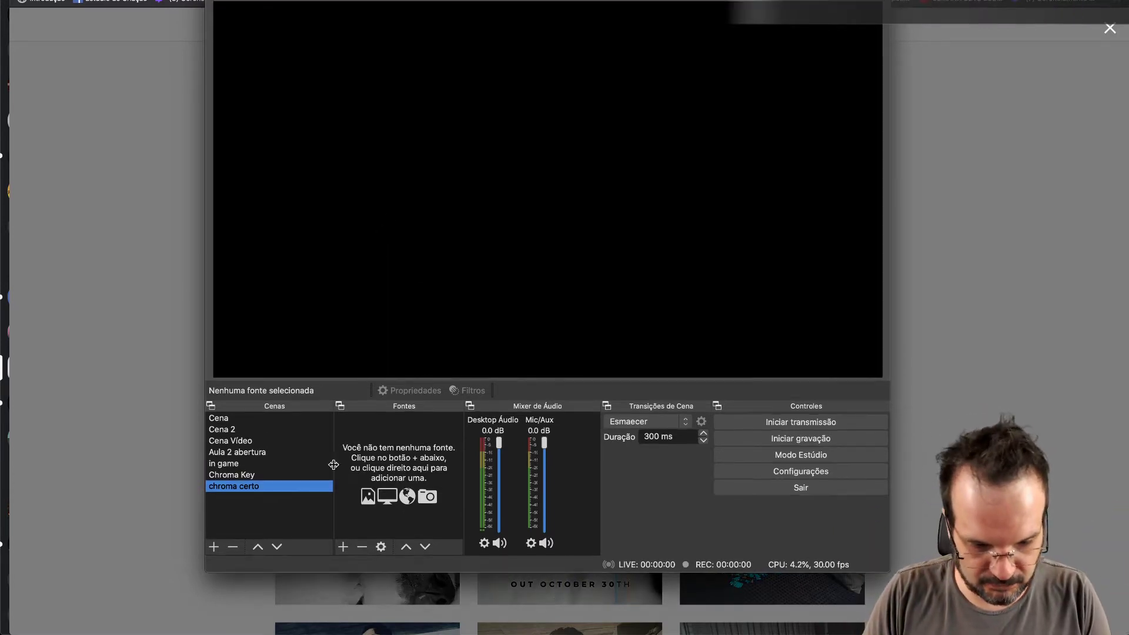
Add a new video capture device source to the chroma certo scene, using the Logitech StreamCam #2 as its device.
click(341, 547)
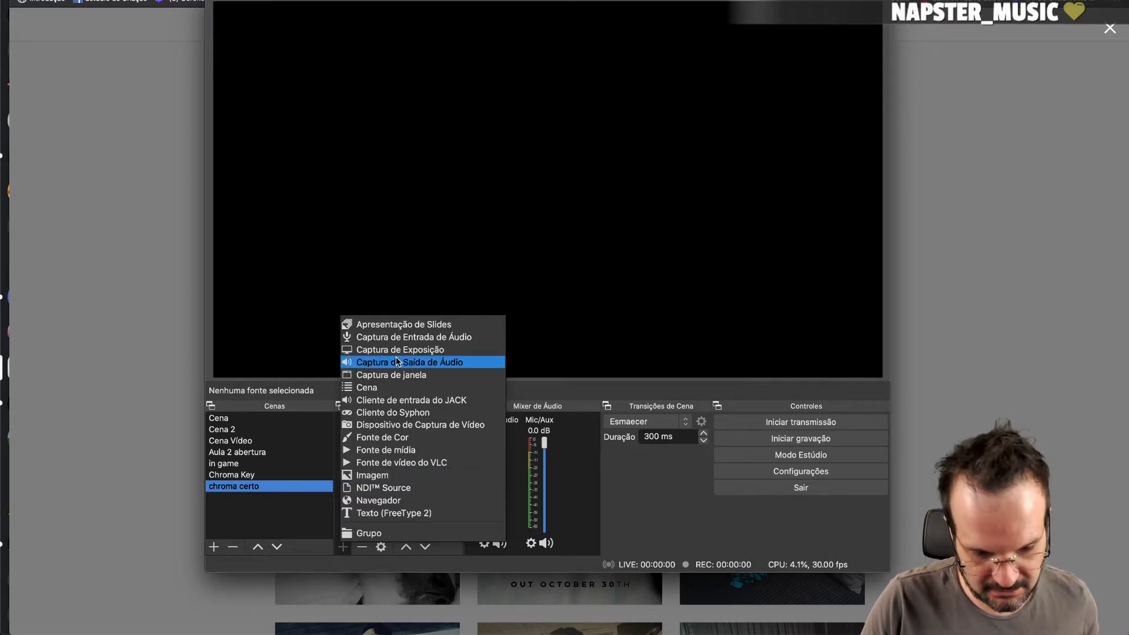
click(405, 430)
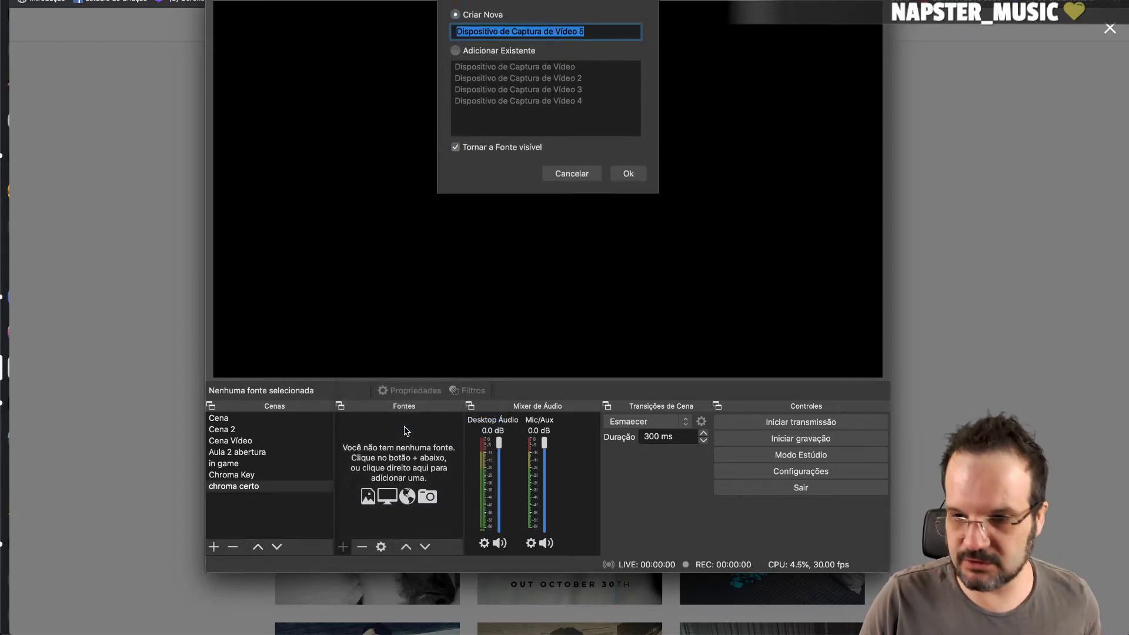
click(622, 169)
click(496, 337)
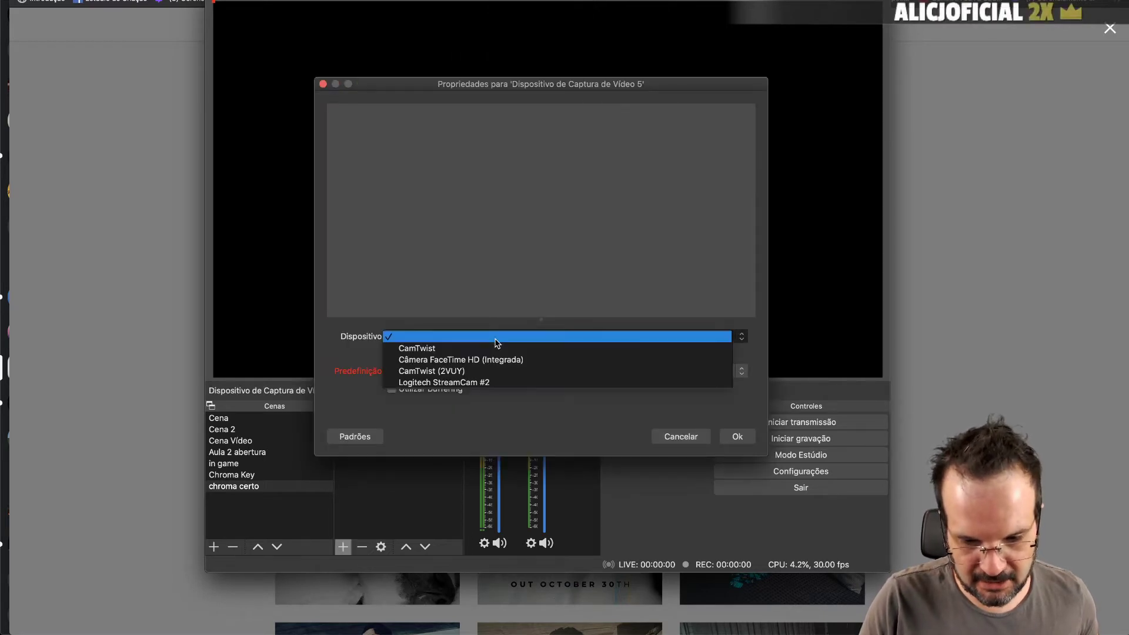
click(493, 382)
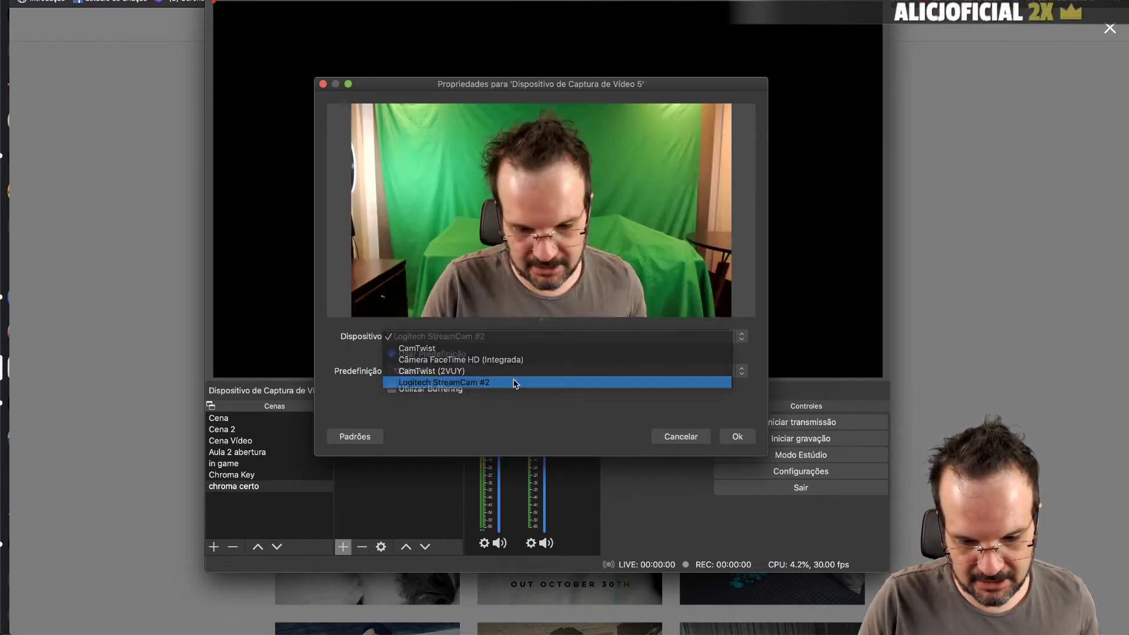
click(737, 437)
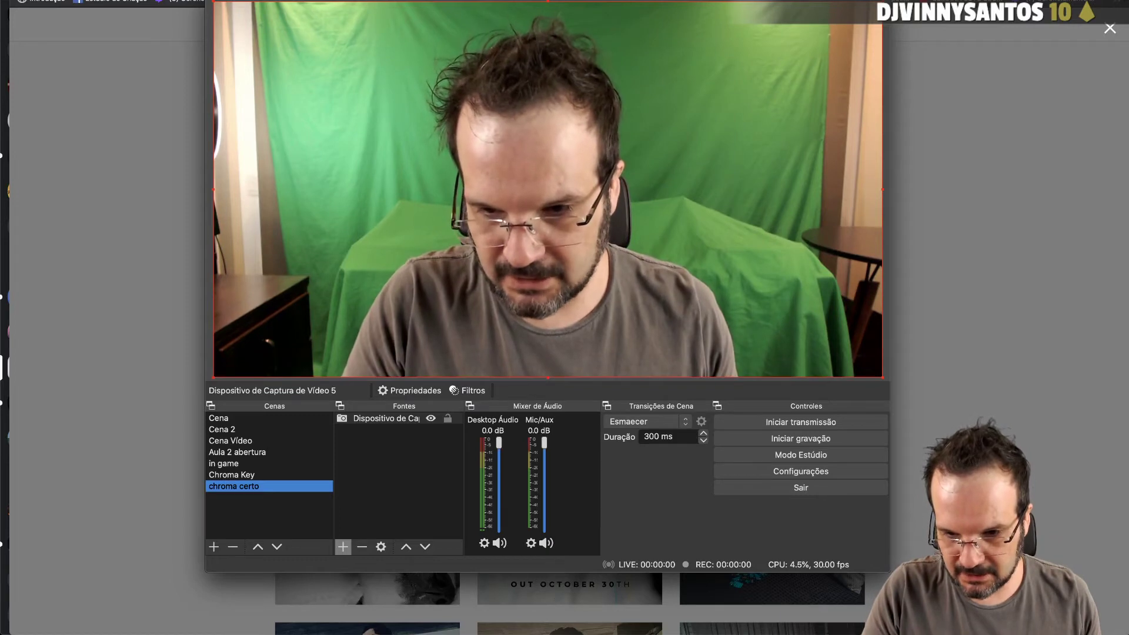
Open the Webcam Settings Panel, move it beside the preview and select the Logitech StreamCam #2 as its camera.
click(841, 5)
click(864, 2)
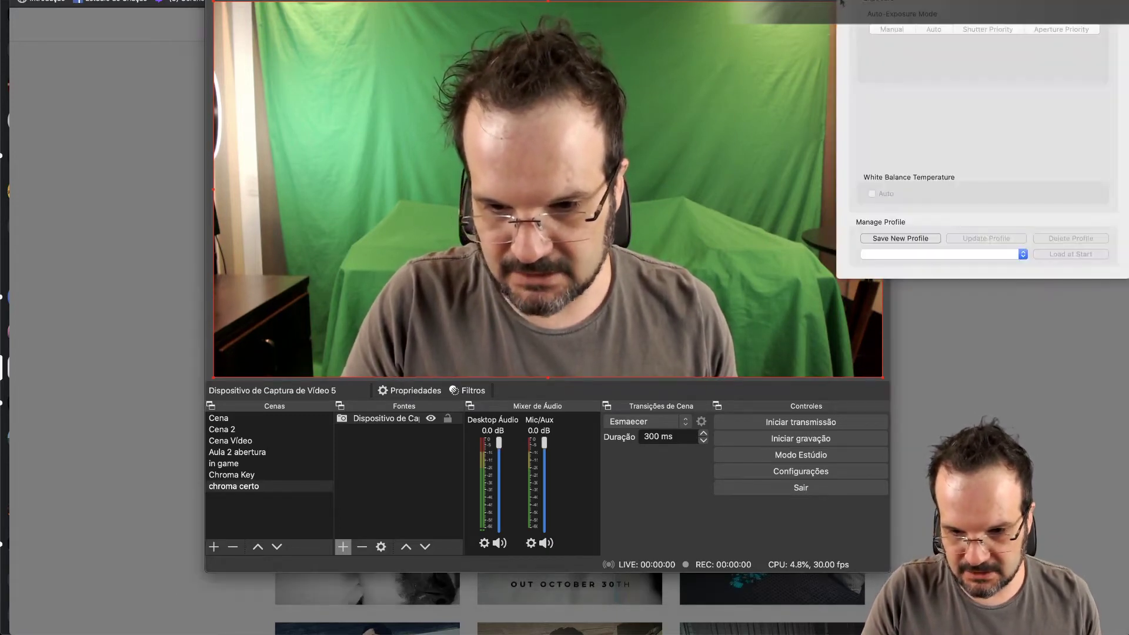
drag(903, 1, 884, 99)
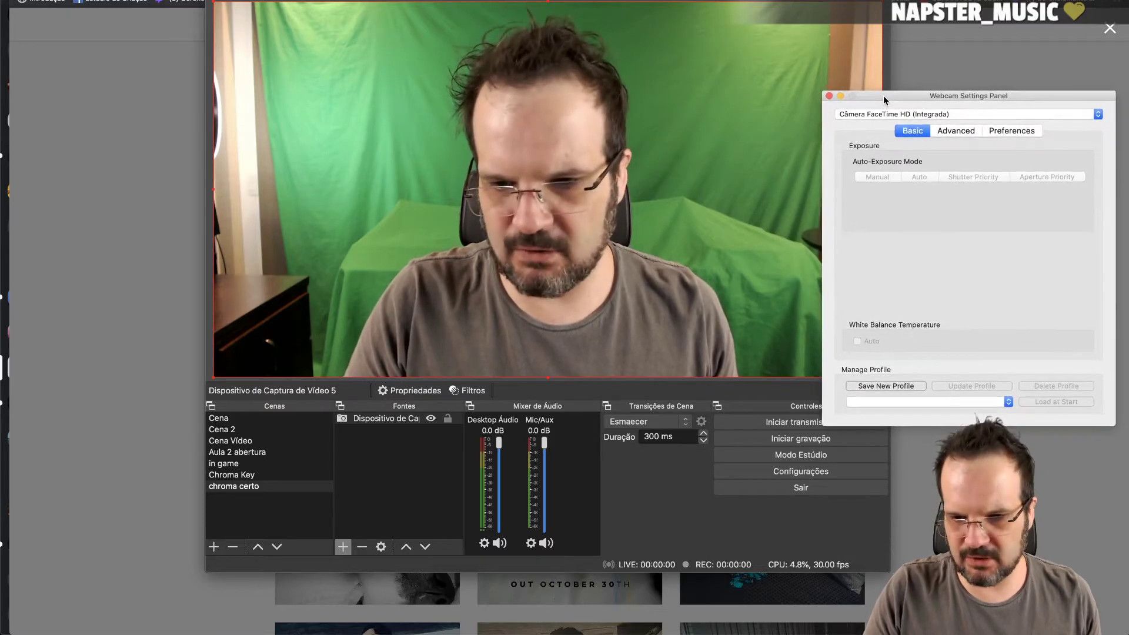
click(898, 114)
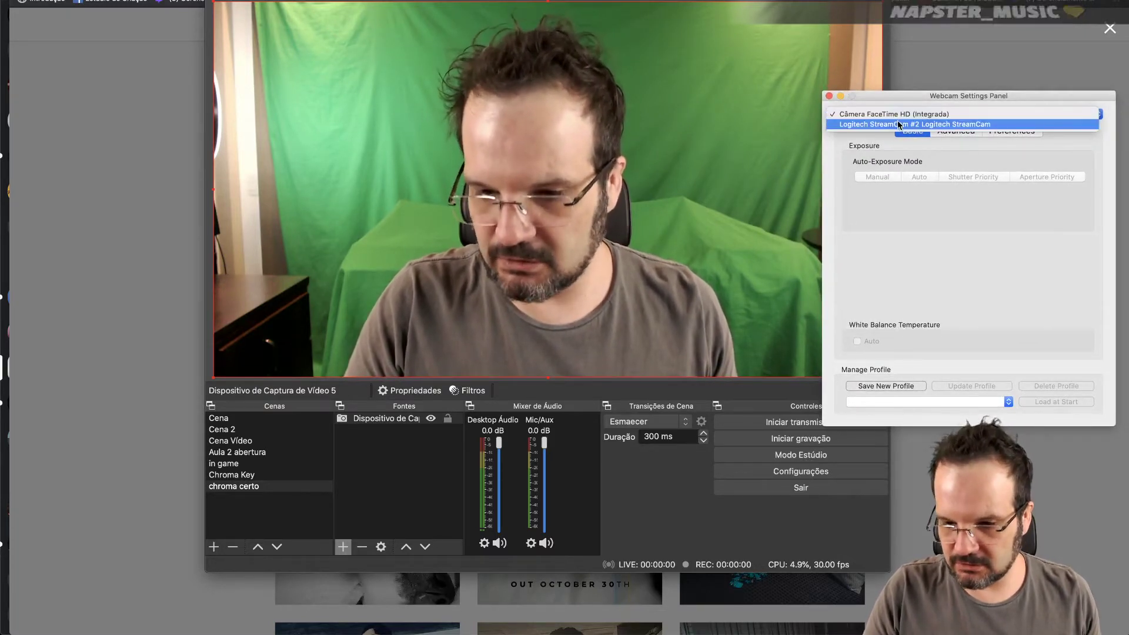
click(897, 124)
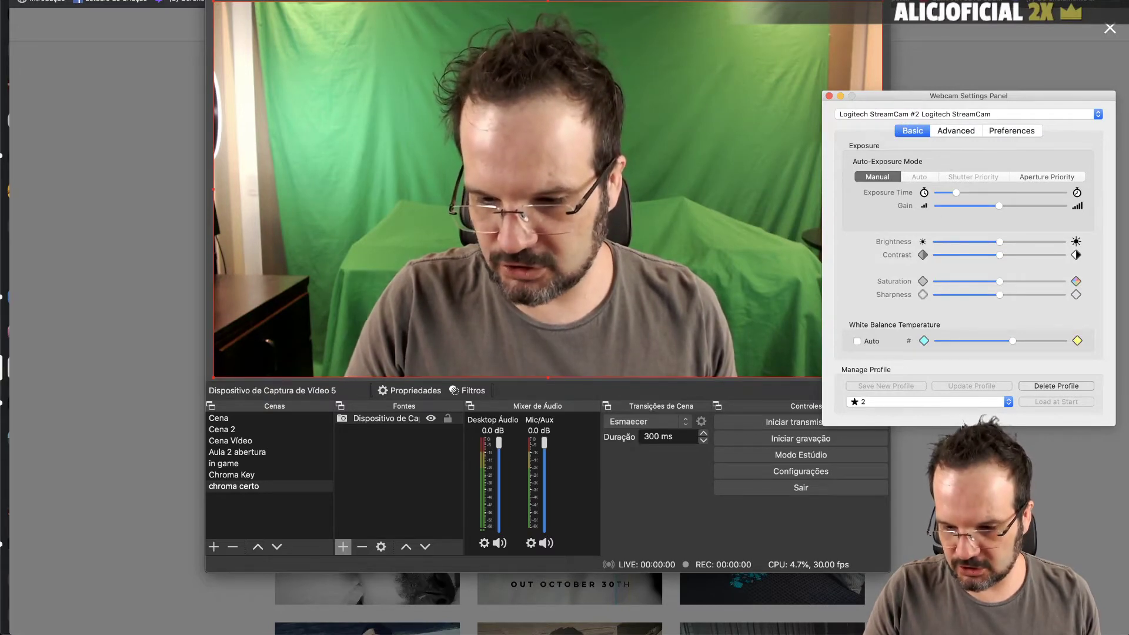
Load the webcam profile teste1 and try a much longer exposure time, bringing it back down to a short one.
click(957, 403)
click(948, 392)
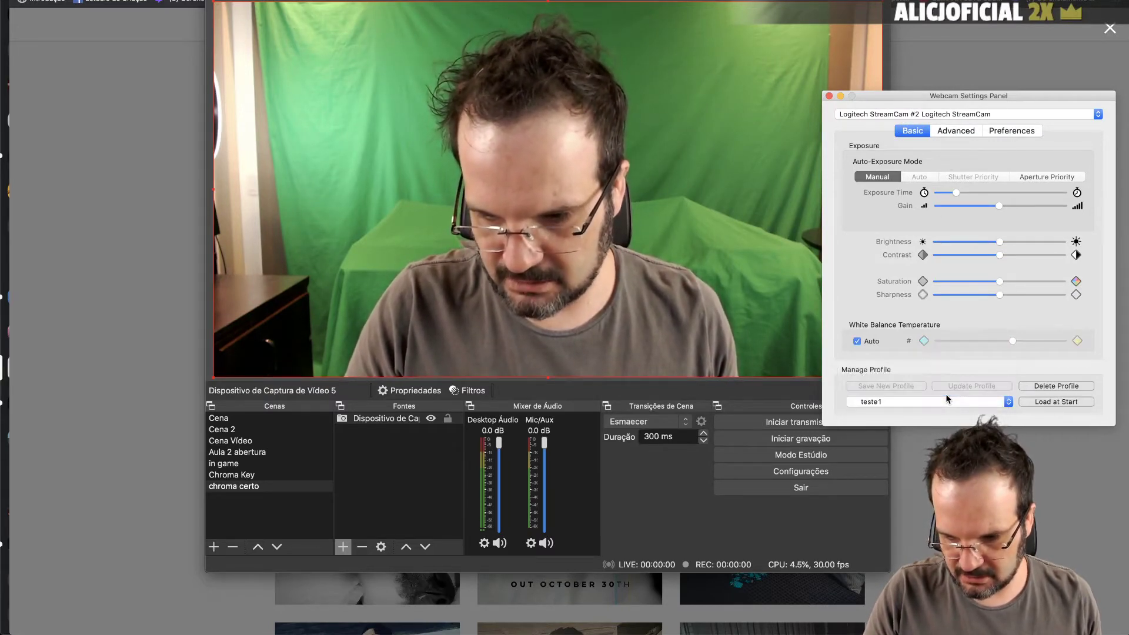
drag(955, 193, 1030, 194)
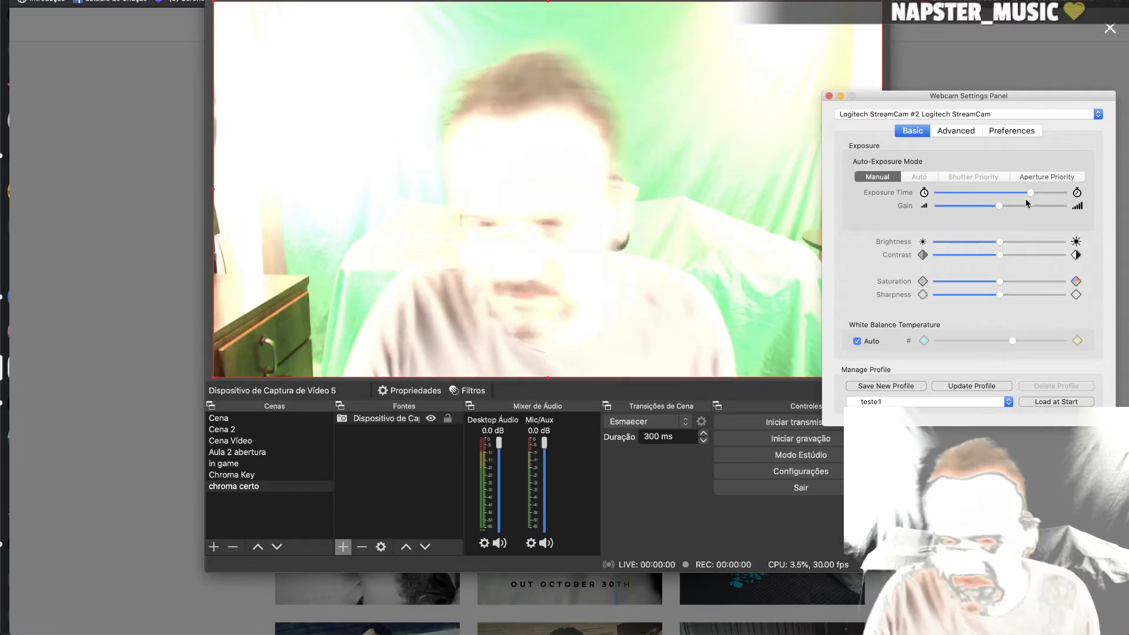
drag(1030, 194, 965, 201)
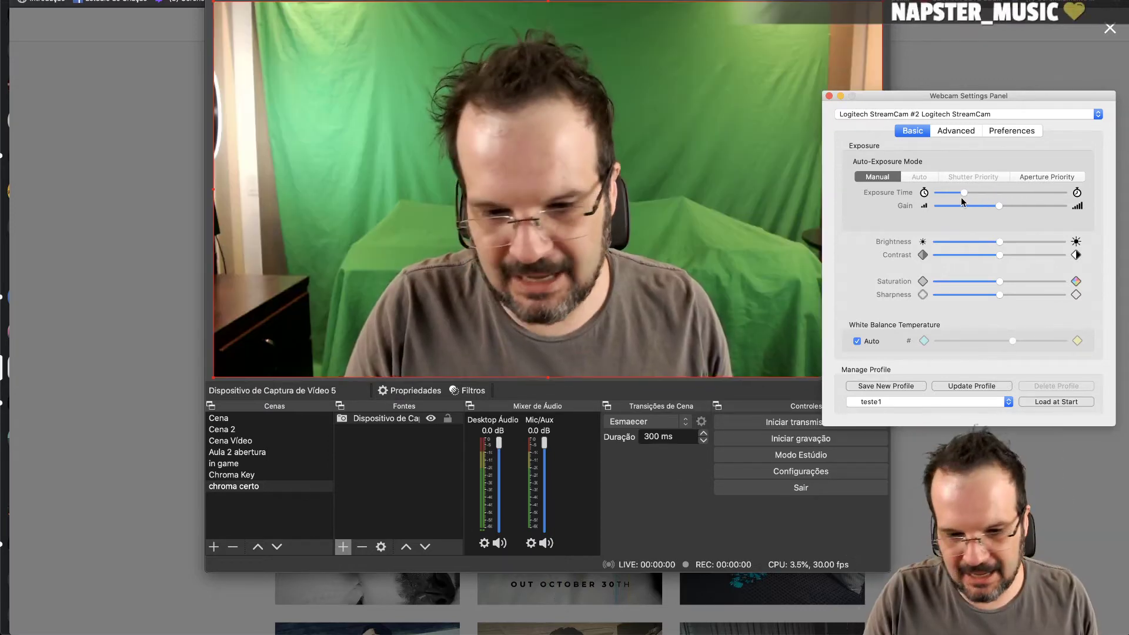
Load webcam profile 2 and close the webcam settings.
click(924, 402)
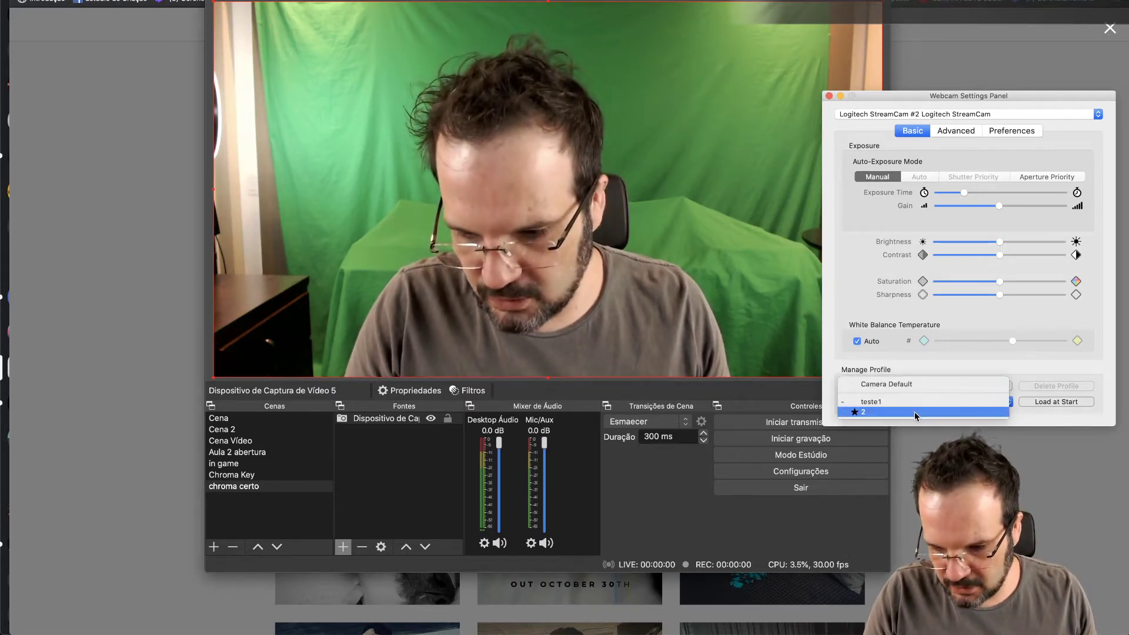
click(916, 412)
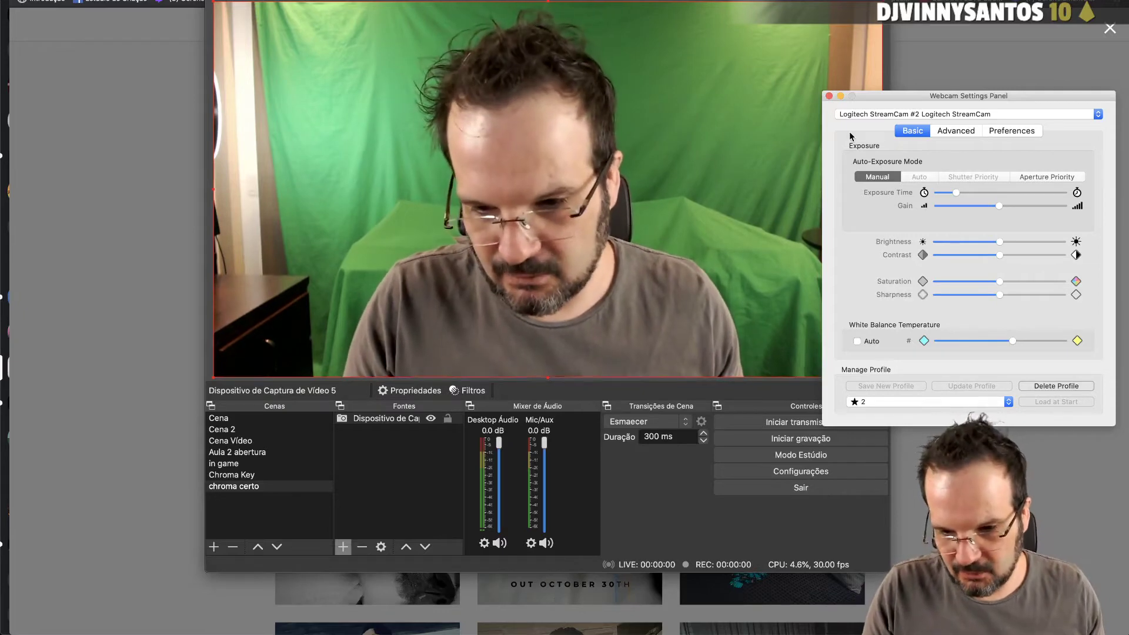
click(829, 96)
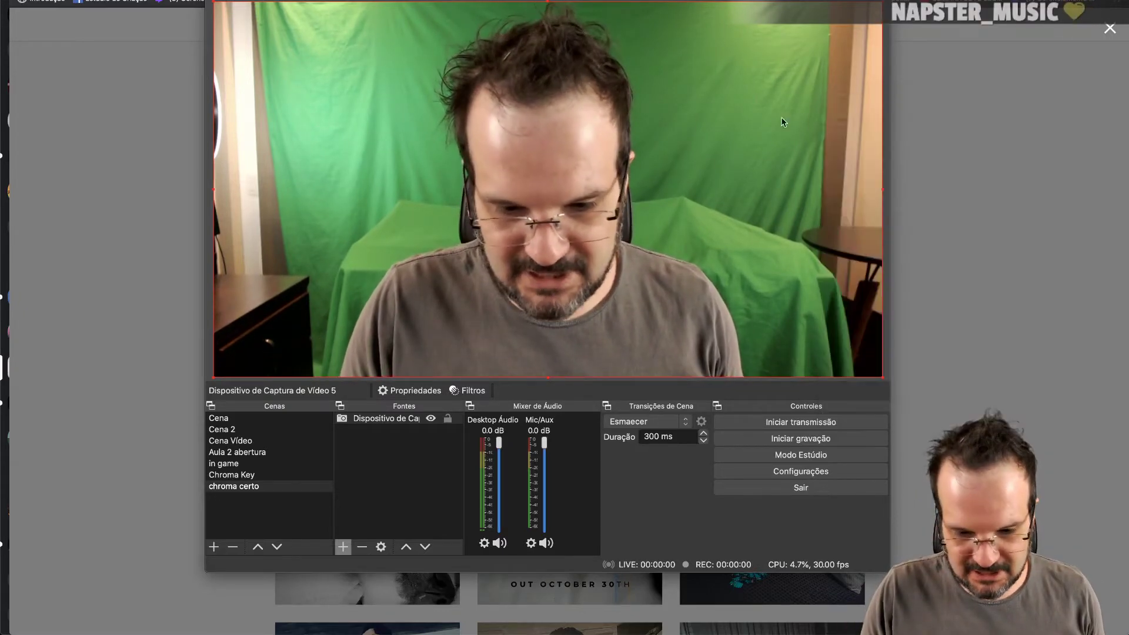
Add a Chroma Key effect filter with its default name to the video capture device source.
click(385, 418)
right_click(389, 419)
click(431, 399)
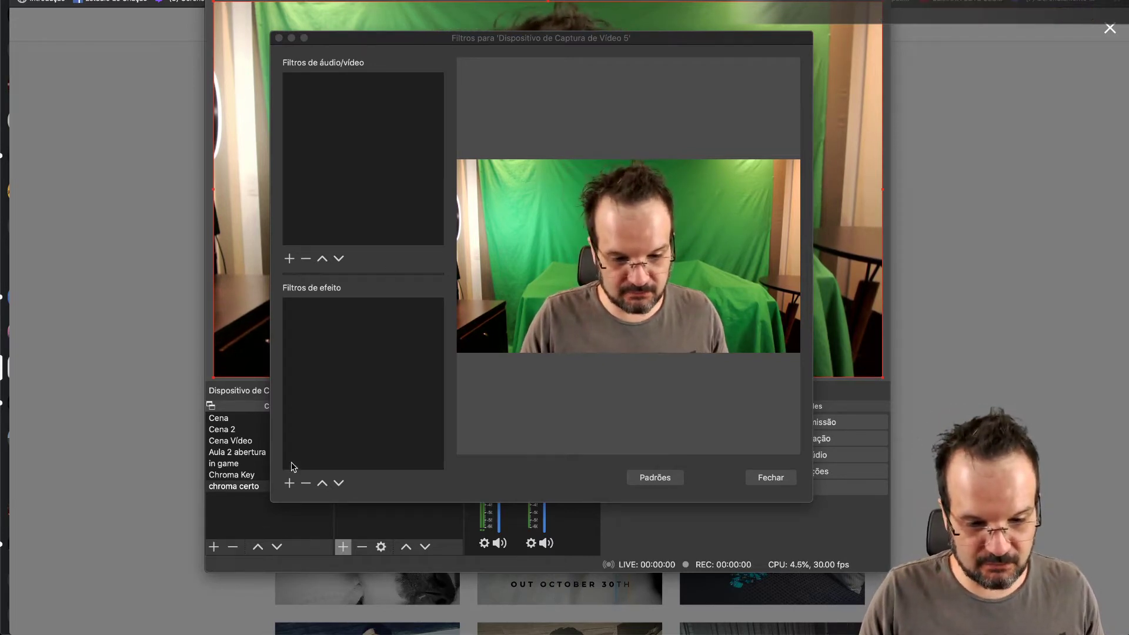
click(290, 483)
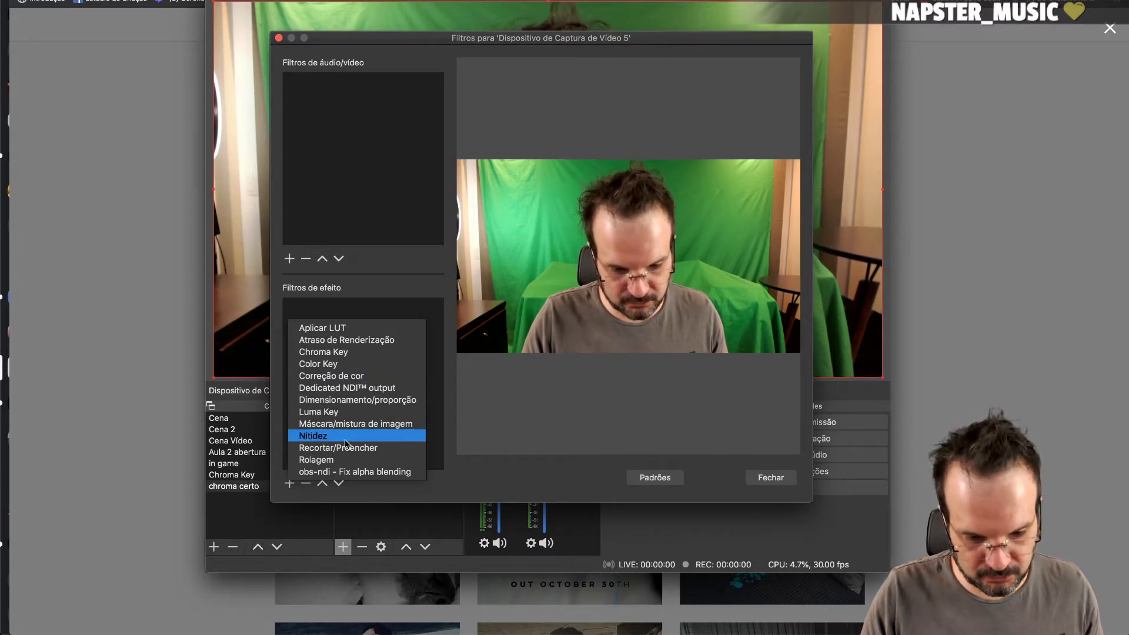
click(348, 351)
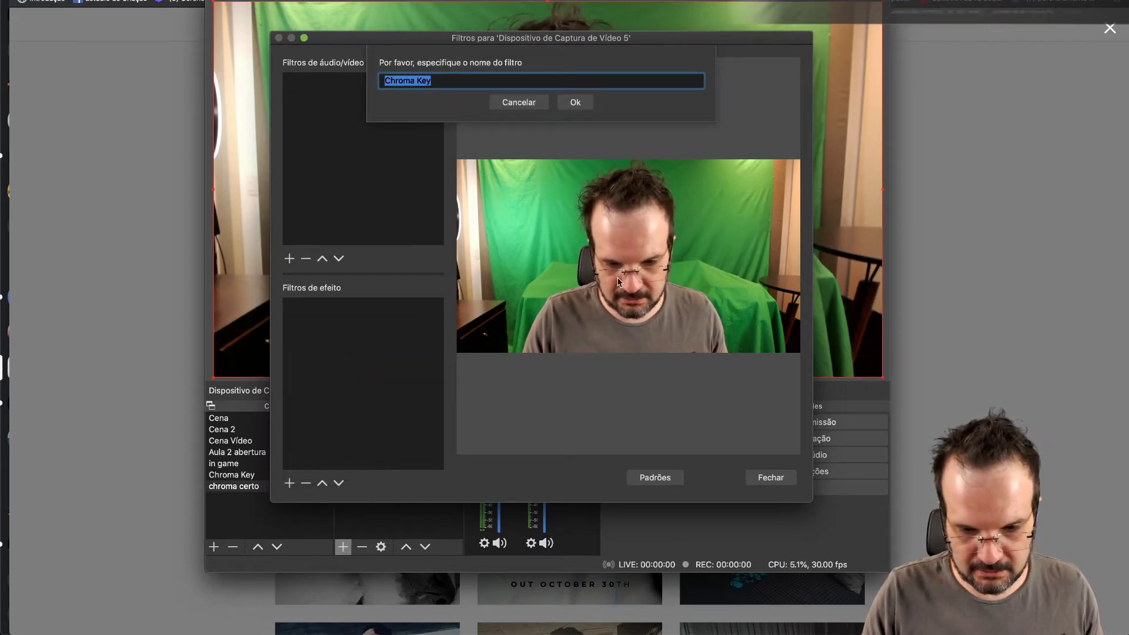
click(573, 102)
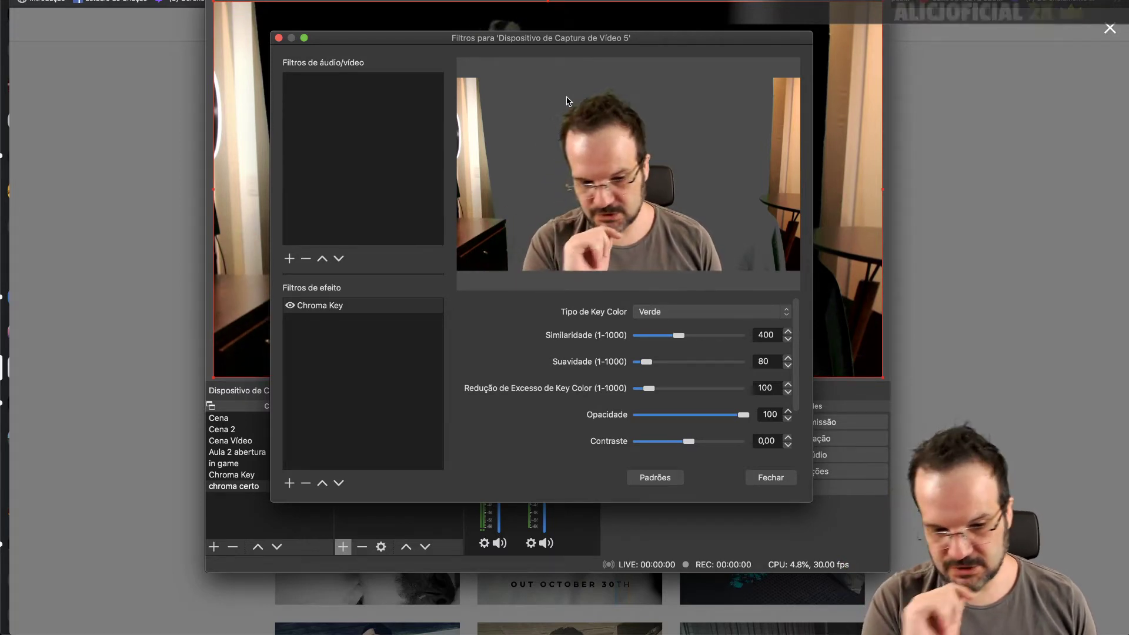
Compare the camera image with the Chroma Key filter disabled and enabled, leave it enabled and close the filters window.
click(291, 307)
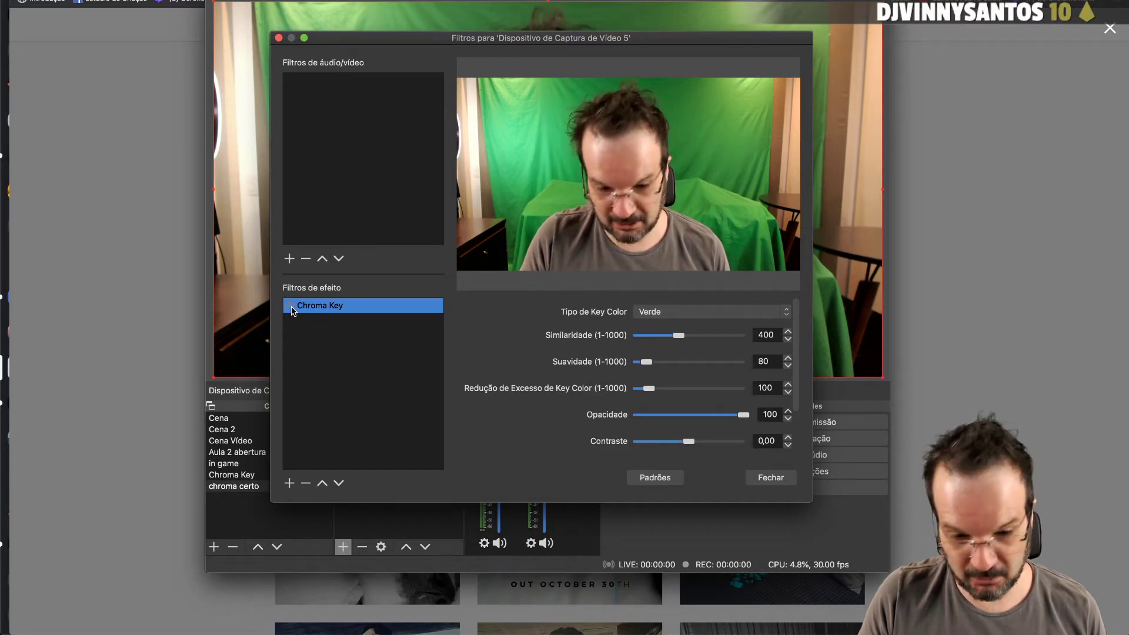
click(291, 306)
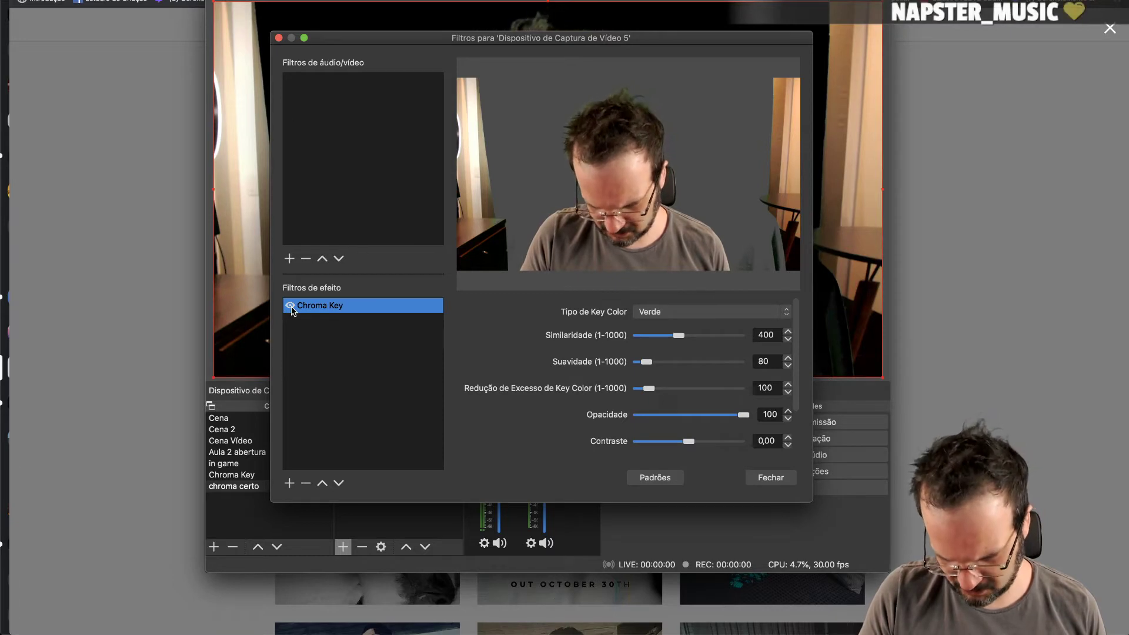
click(291, 307)
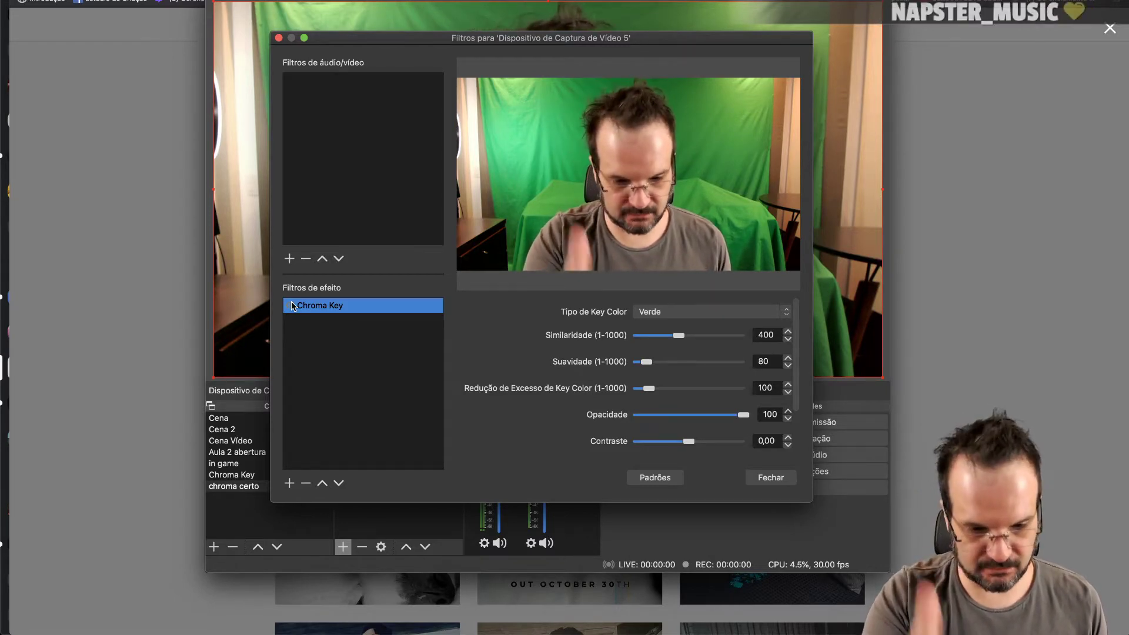
click(287, 307)
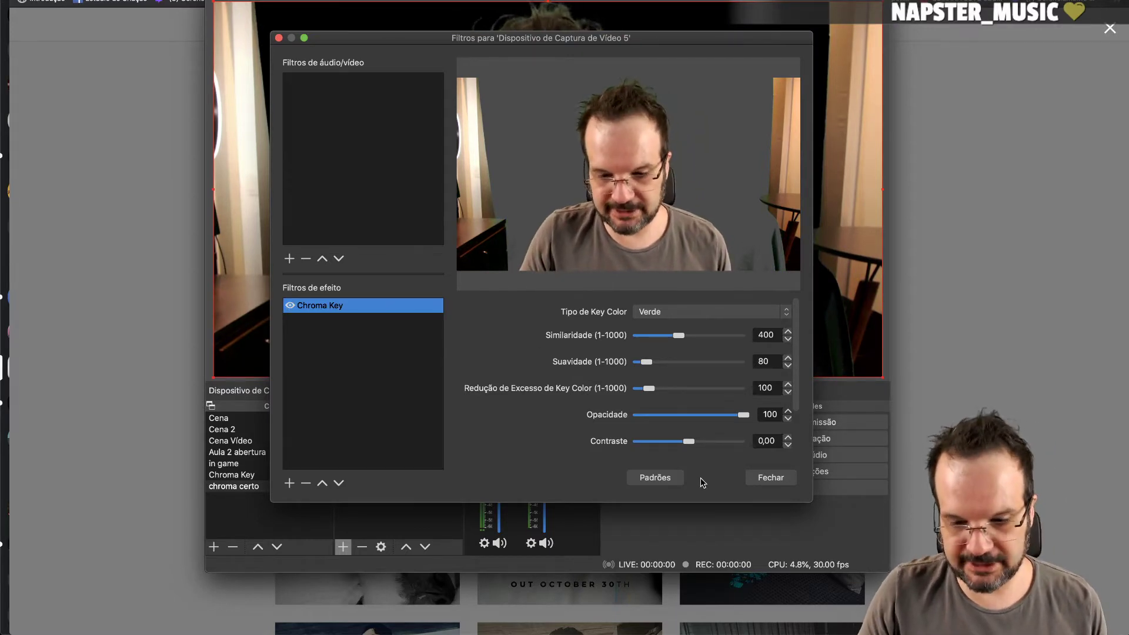
click(768, 477)
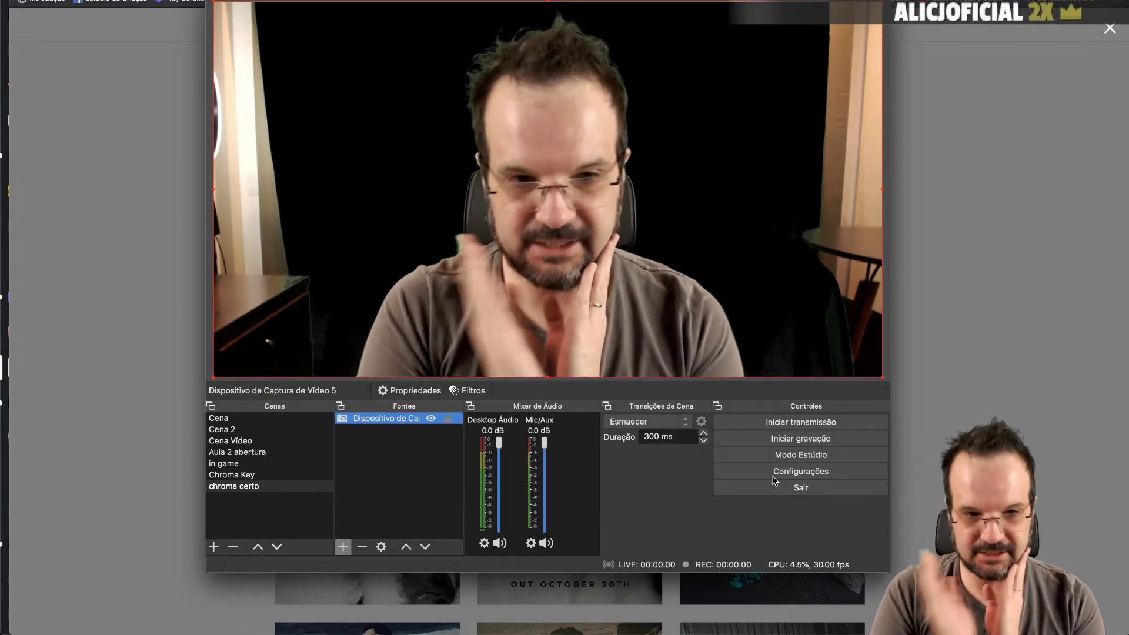
Check the Mac's processor, memory and graphics specifications in the system overview and close it.
click(12, 1)
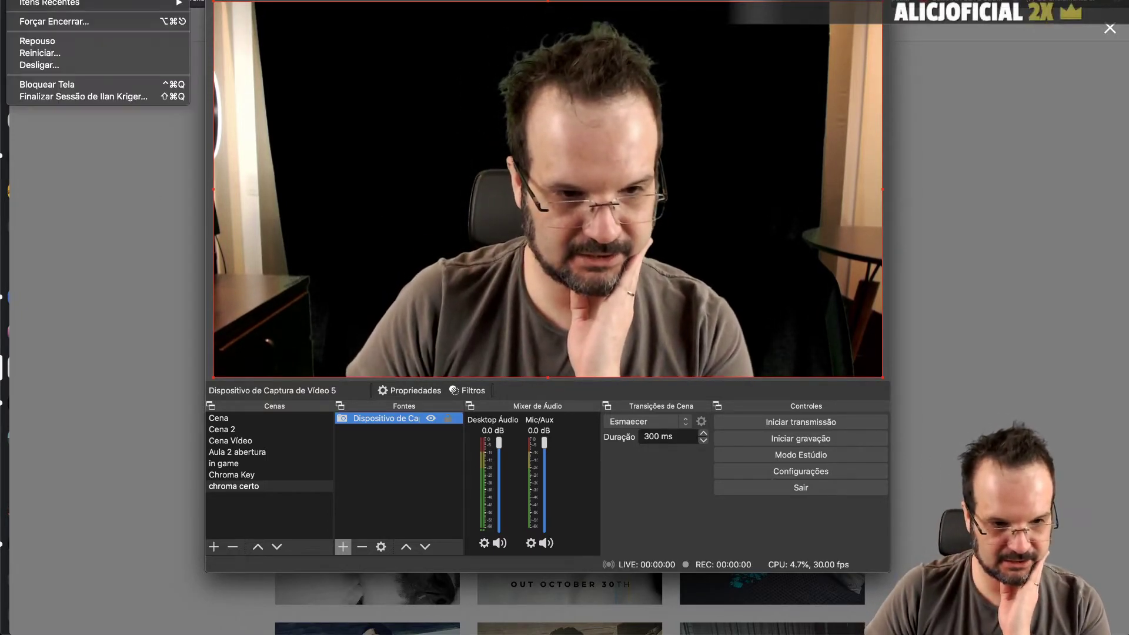
click(41, 0)
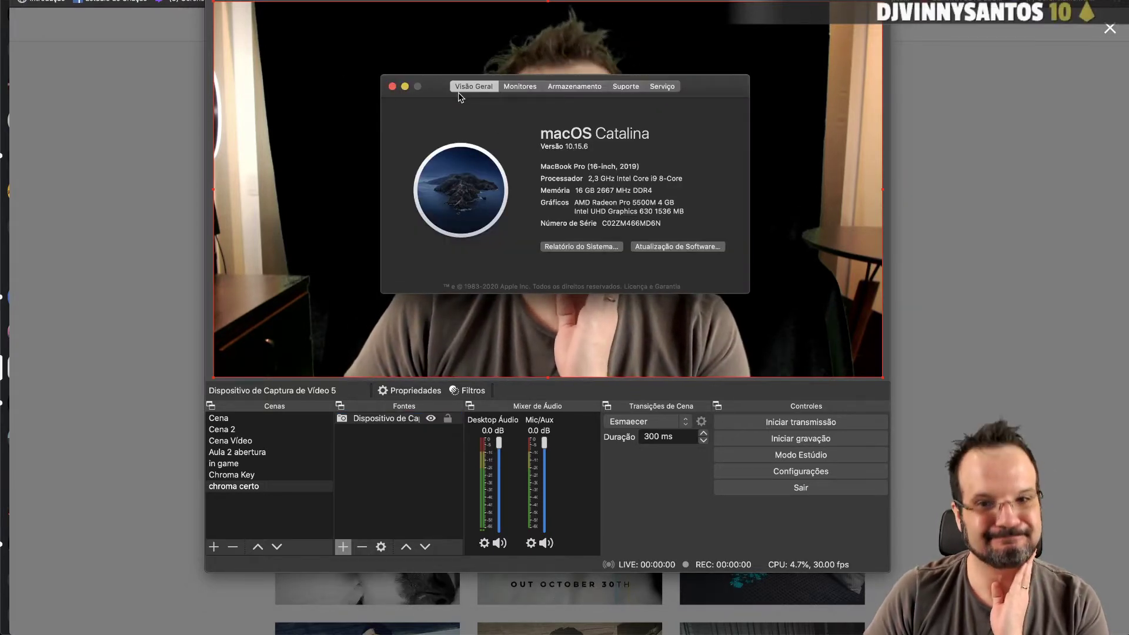
click(392, 87)
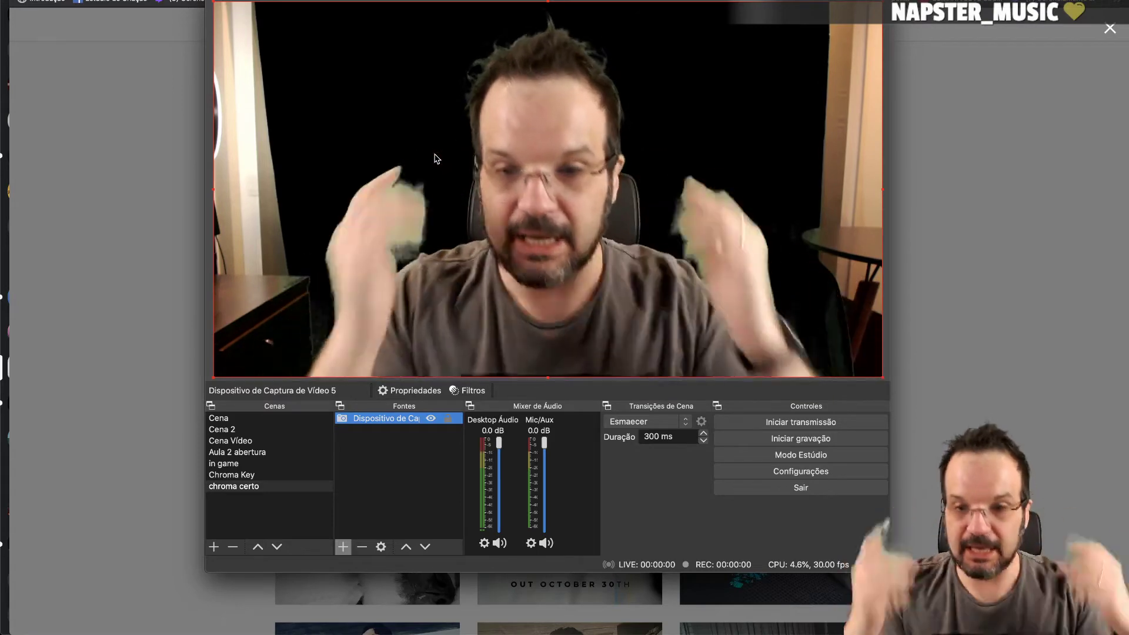
Open the video capture device's filters, select the Chroma Key filter and move the filters window beside the camera preview.
right_click(369, 421)
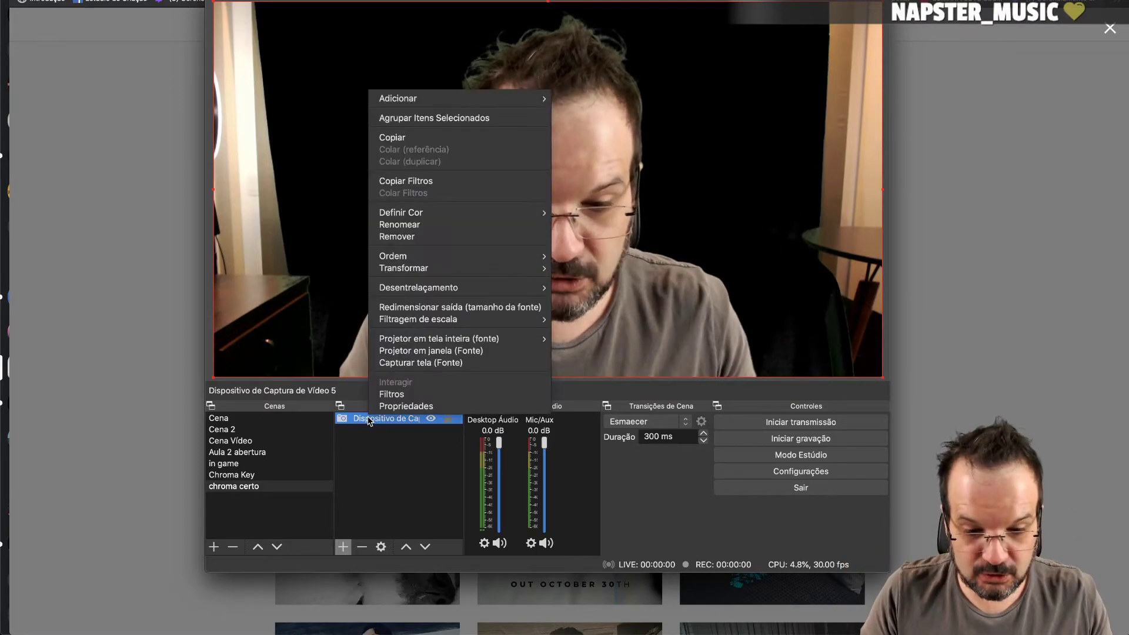
click(393, 395)
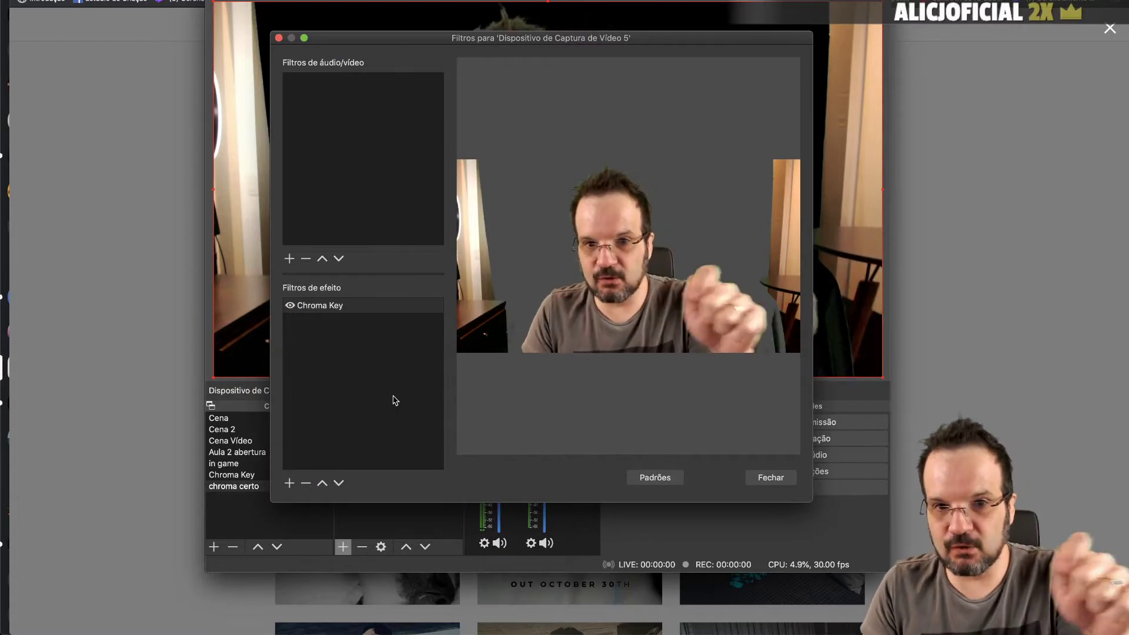
click(315, 307)
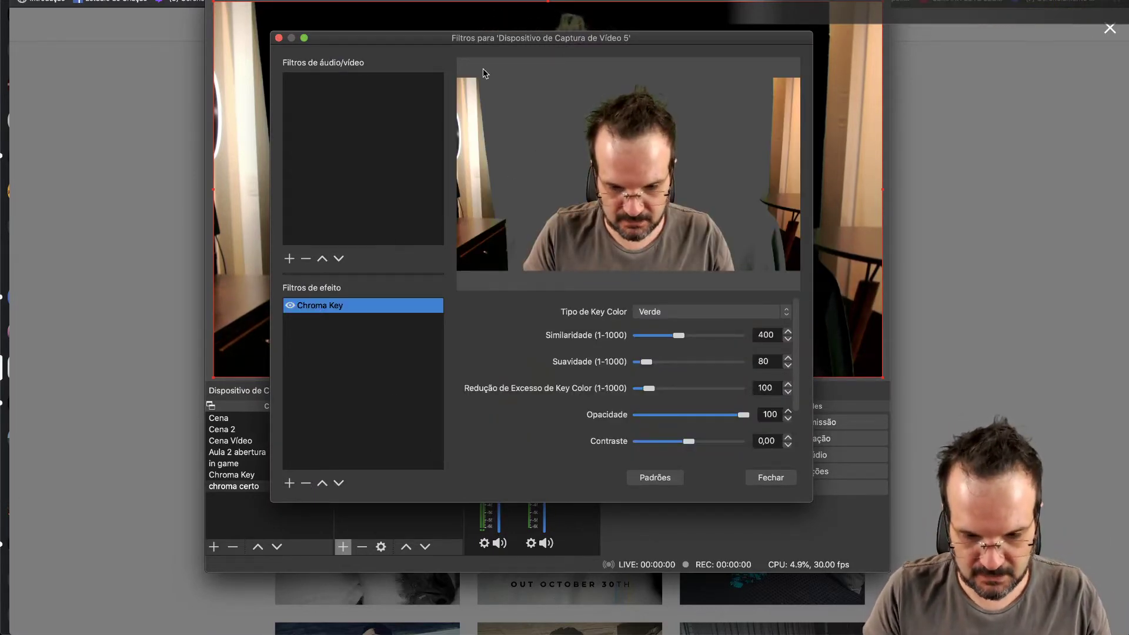
drag(473, 45, 874, 27)
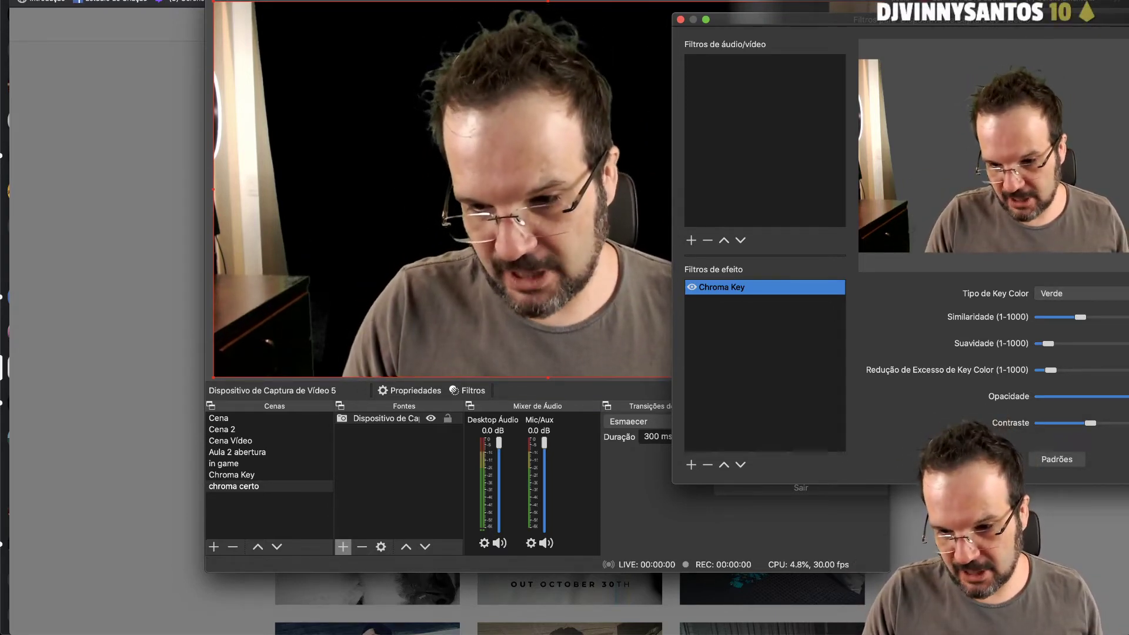
drag(975, 19, 861, 21)
click(970, 296)
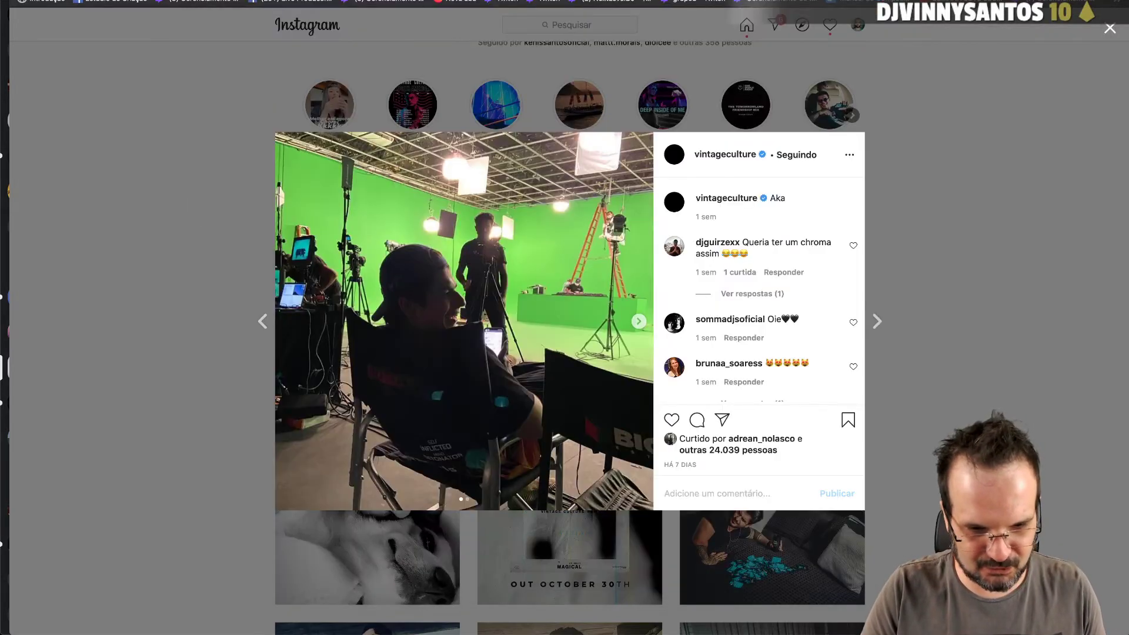
Search the web for "chroma key uso criativo", look through the results and return to the OBS filters window.
key(super+l)
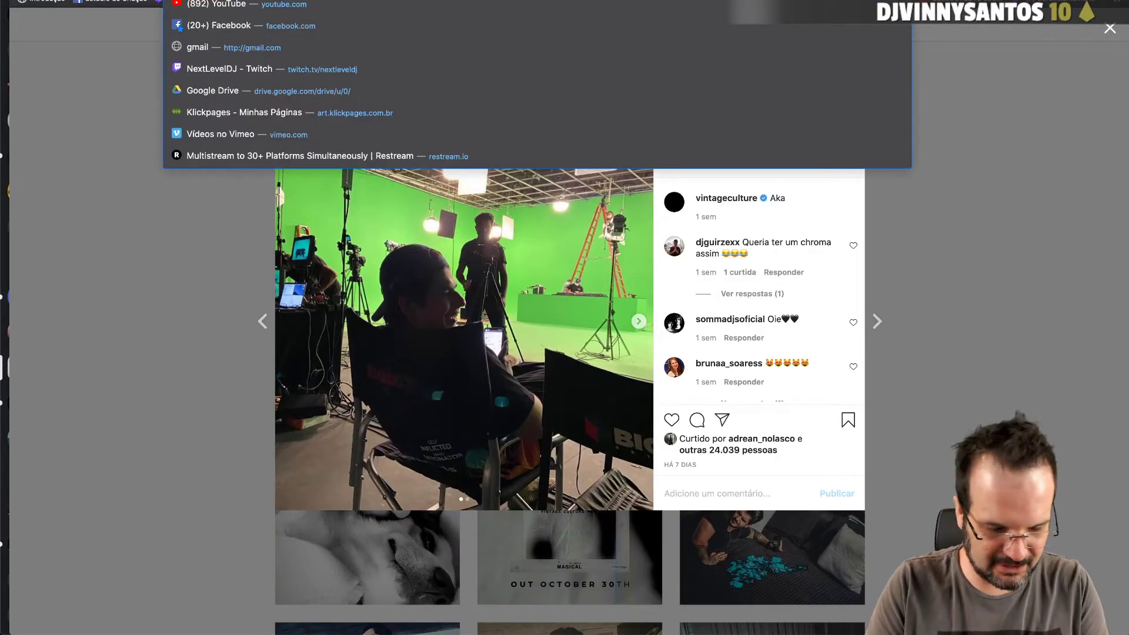
text(chroma)
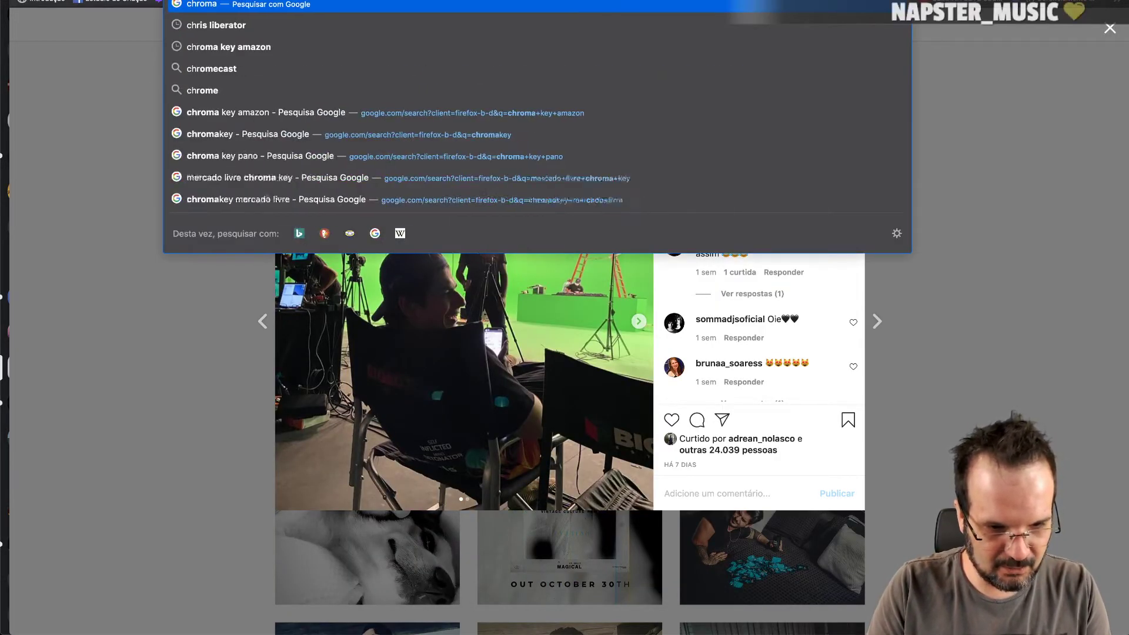
text( key u)
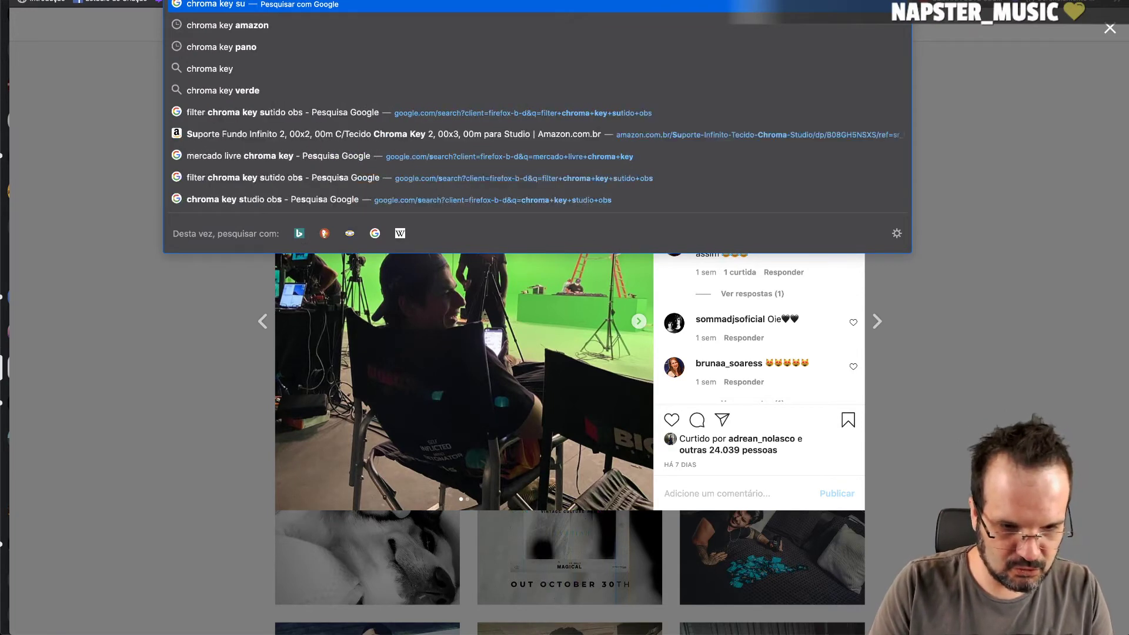
text(so cri)
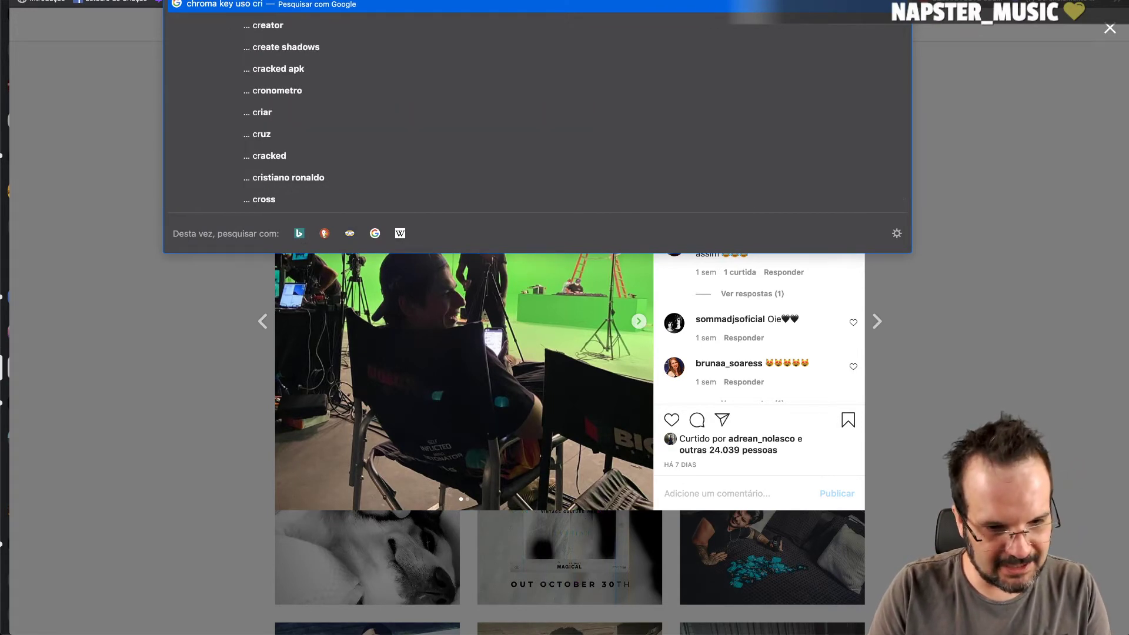
text(ativo)
key(Return)
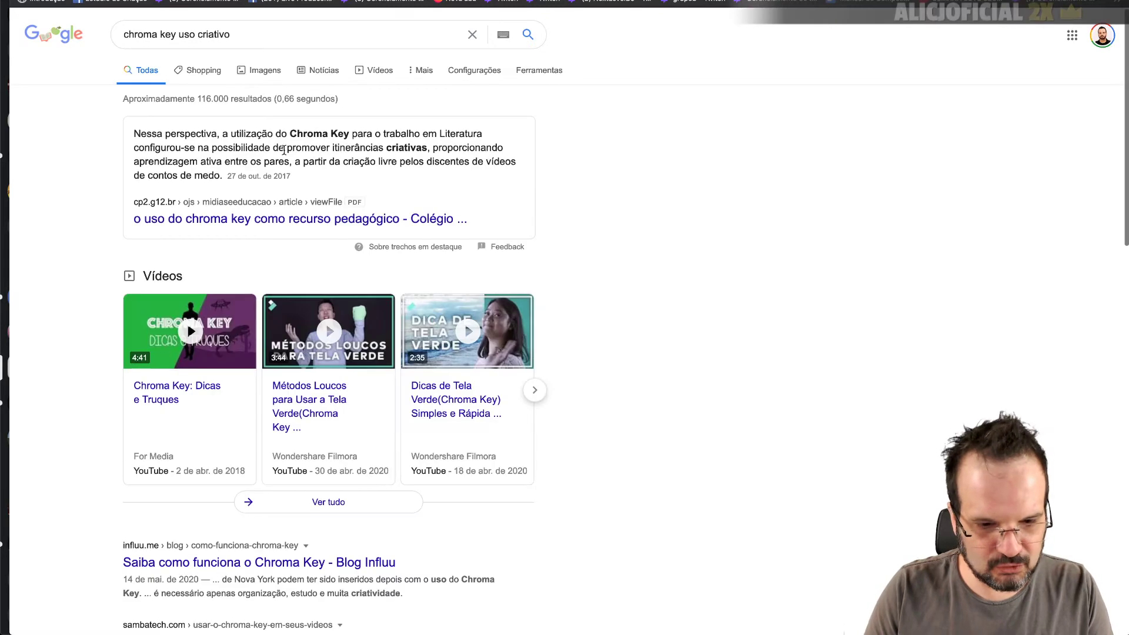
scroll(277, 339, down, 2)
scroll(253, 336, down, 3)
scroll(253, 335, up, 2)
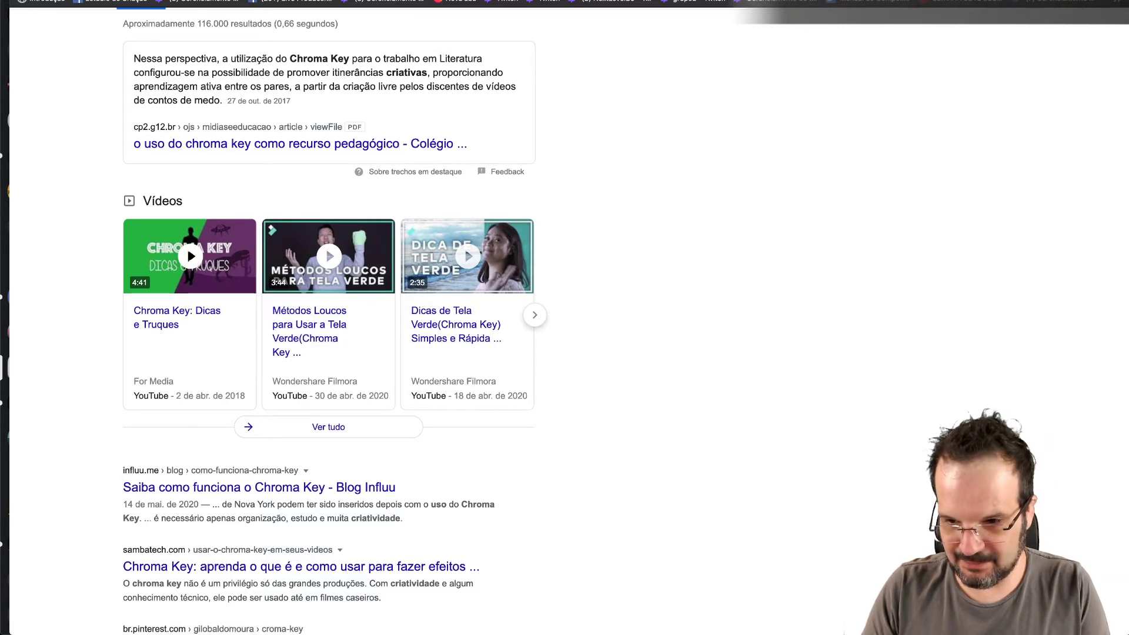
click(398, 1)
key(super+Tab)
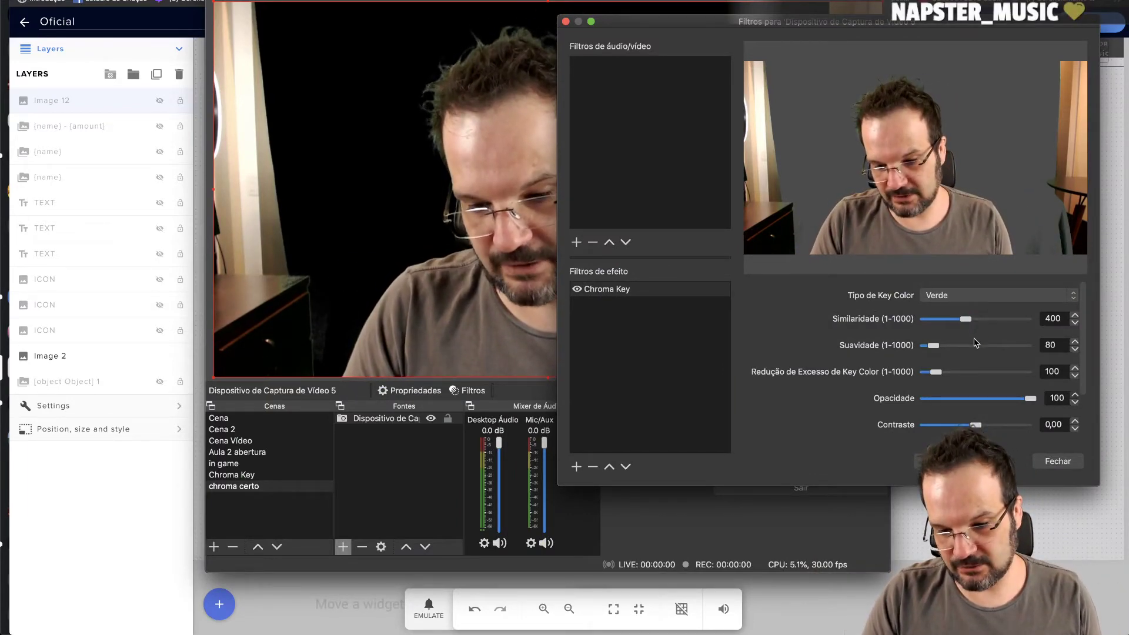
Look over the Chroma Key settings and raise Similaridade to 426.
scroll(946, 404, down, 2)
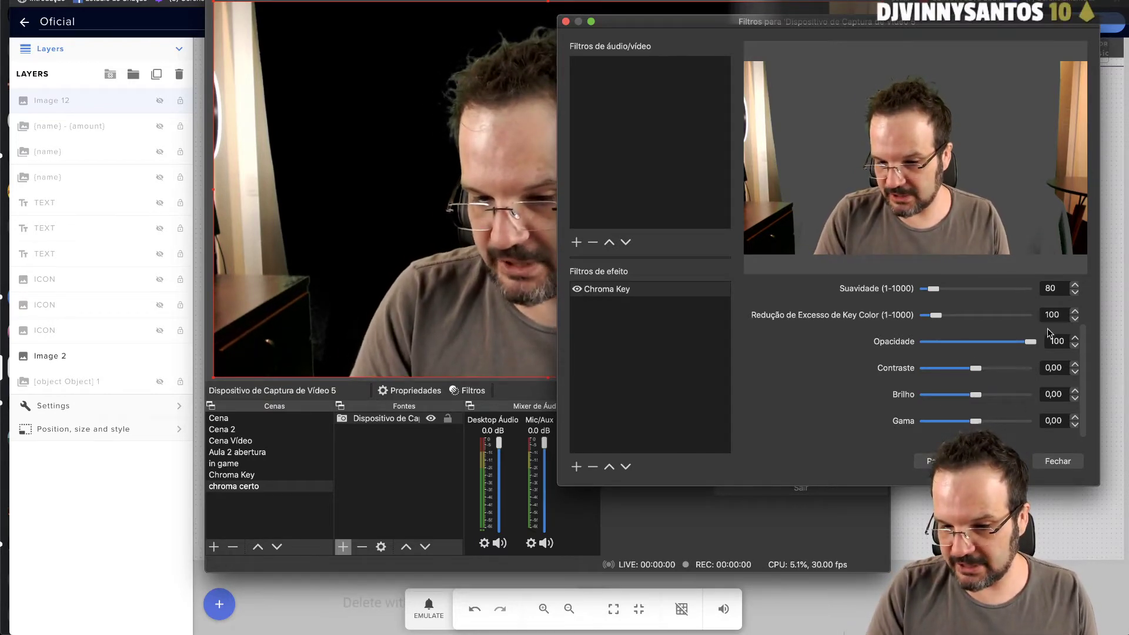
scroll(992, 370, up, 3)
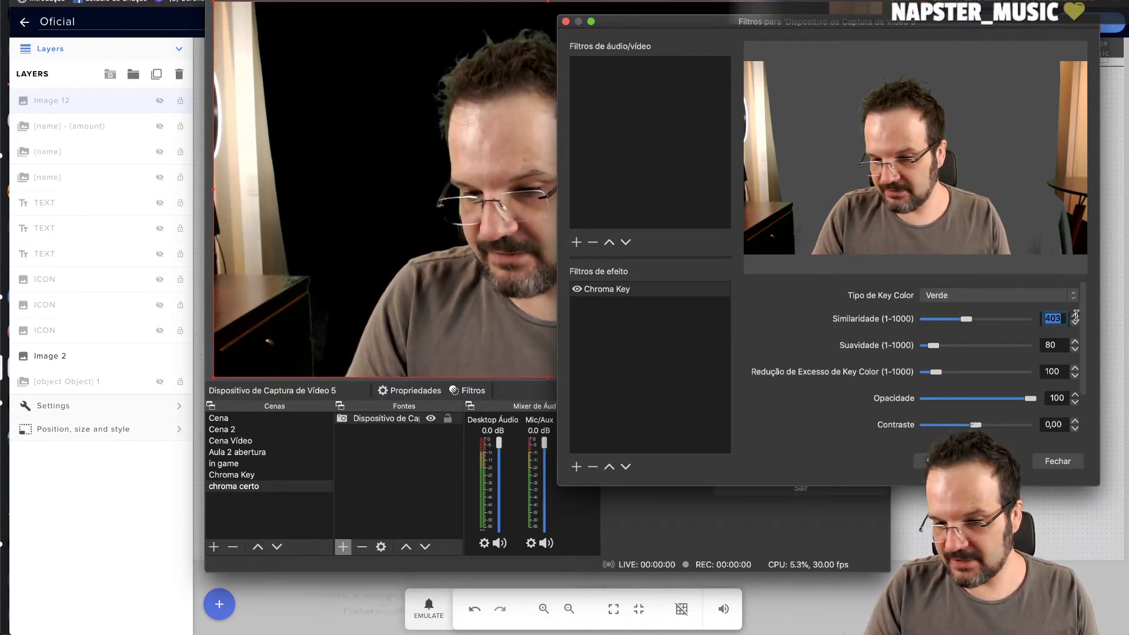
click(1075, 314)
click(1075, 315)
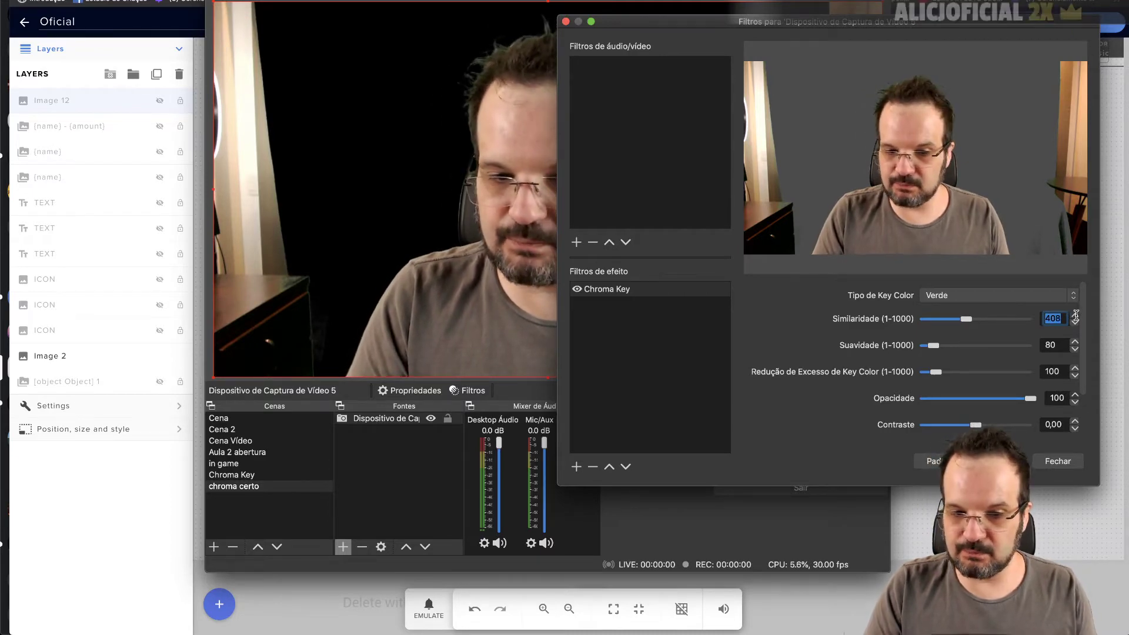
click(1075, 314)
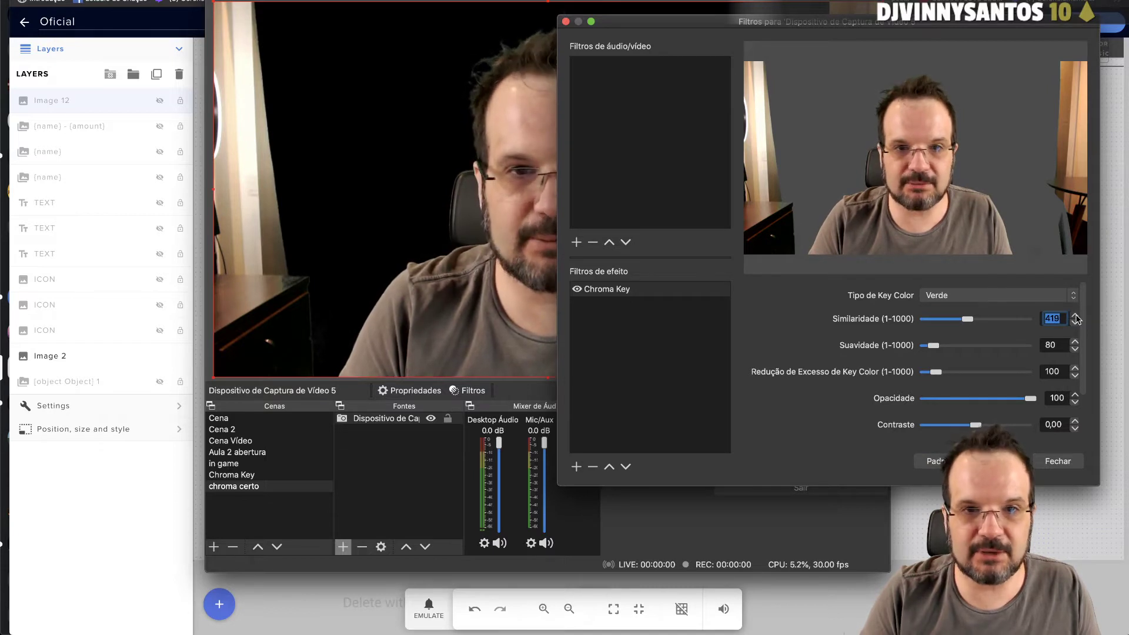
click(1075, 315)
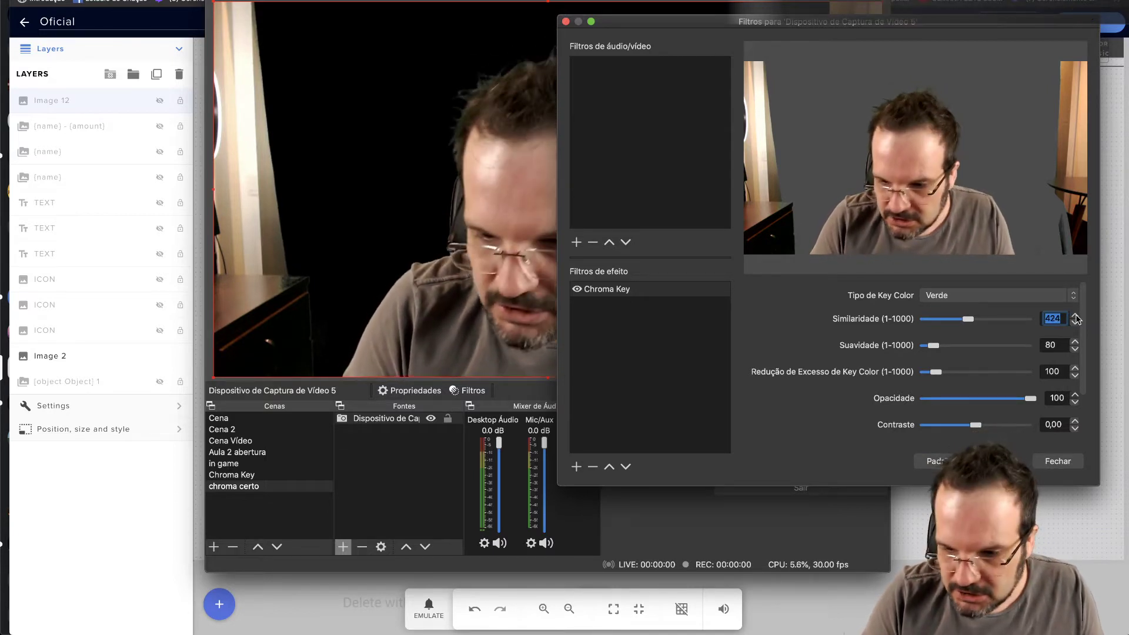
click(1075, 316)
click(1076, 316)
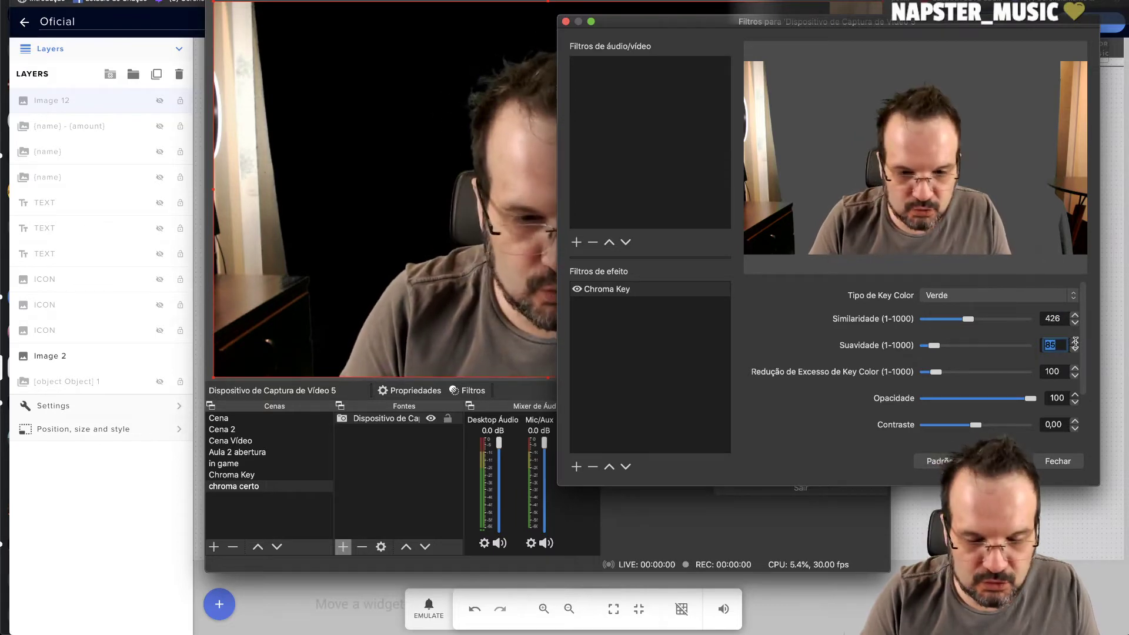
Try Suavidade 92 and Redução de Excesso de Key Color 107, and reset the Chroma Key filter to its defaults.
click(1076, 341)
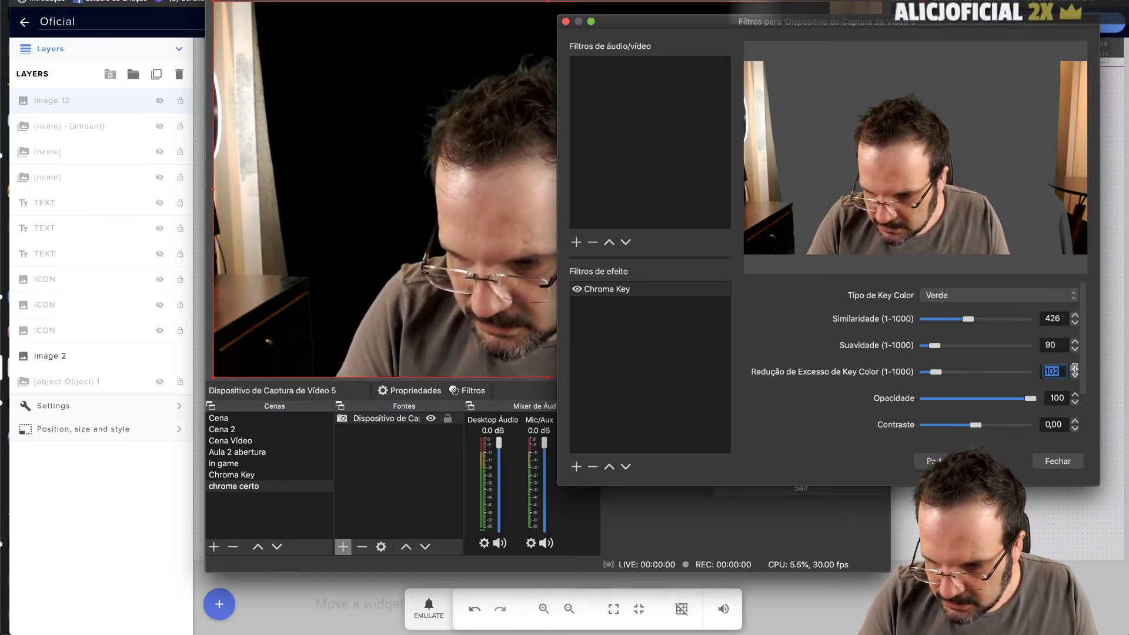
click(1076, 368)
click(1075, 368)
click(1076, 368)
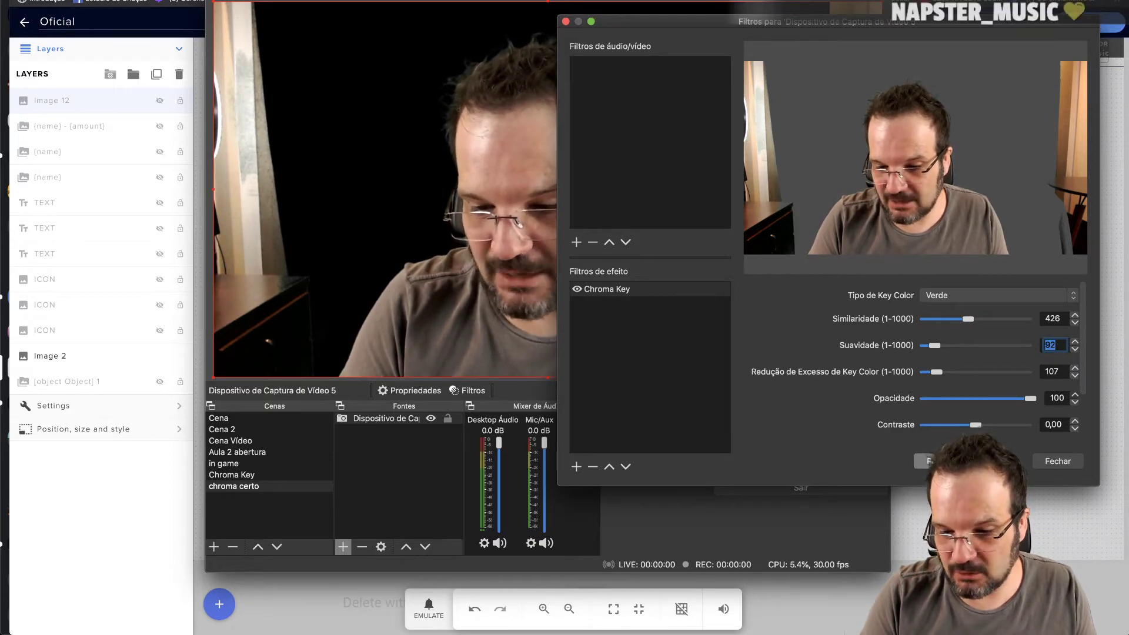
click(927, 461)
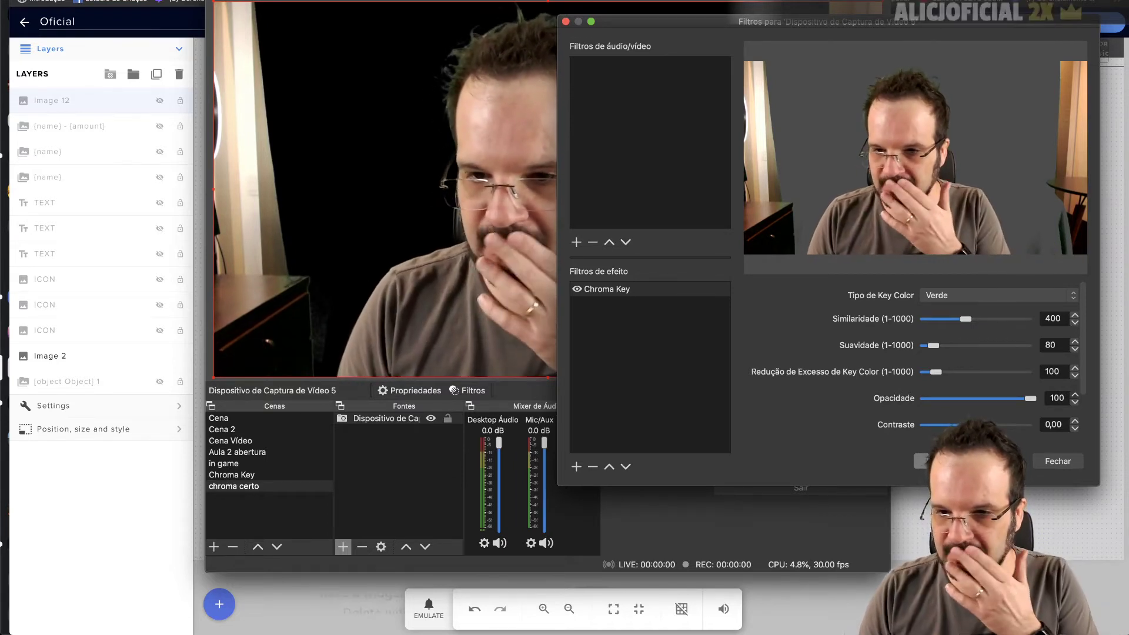
Set the Chroma Key filter's Similaridade to 431.
scroll(994, 365, down, 3)
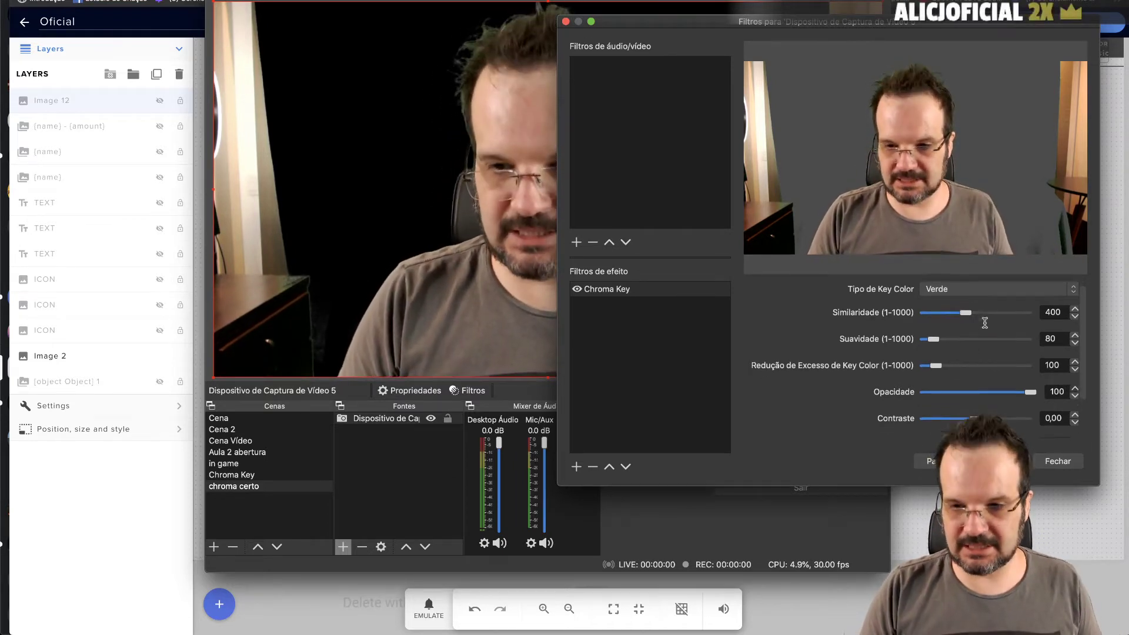
scroll(985, 323, up, 3)
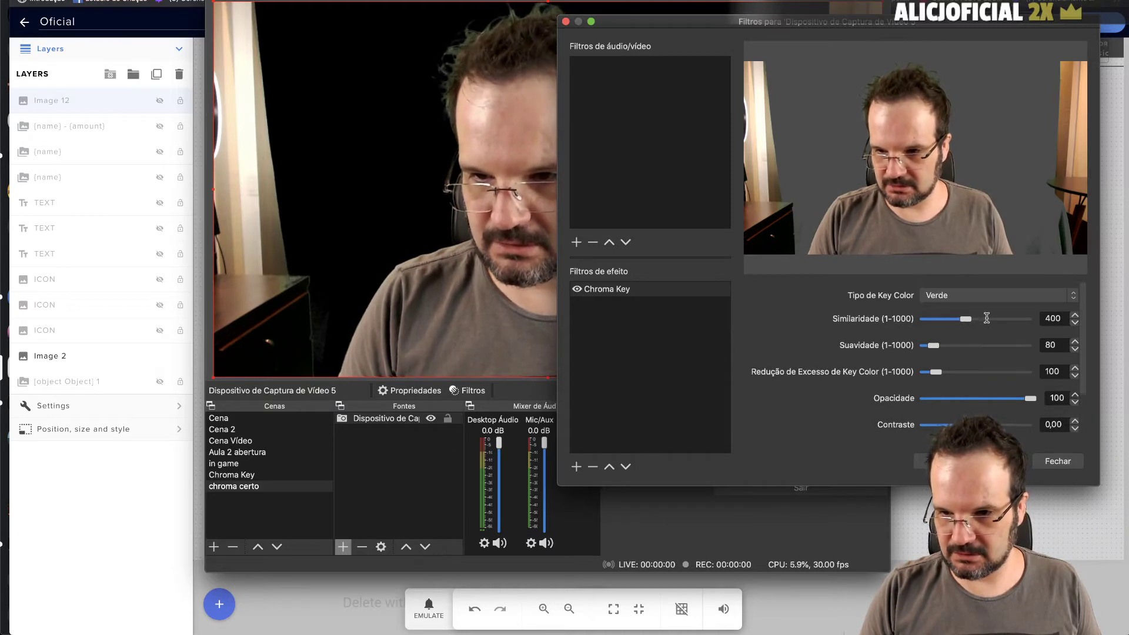
click(1075, 316)
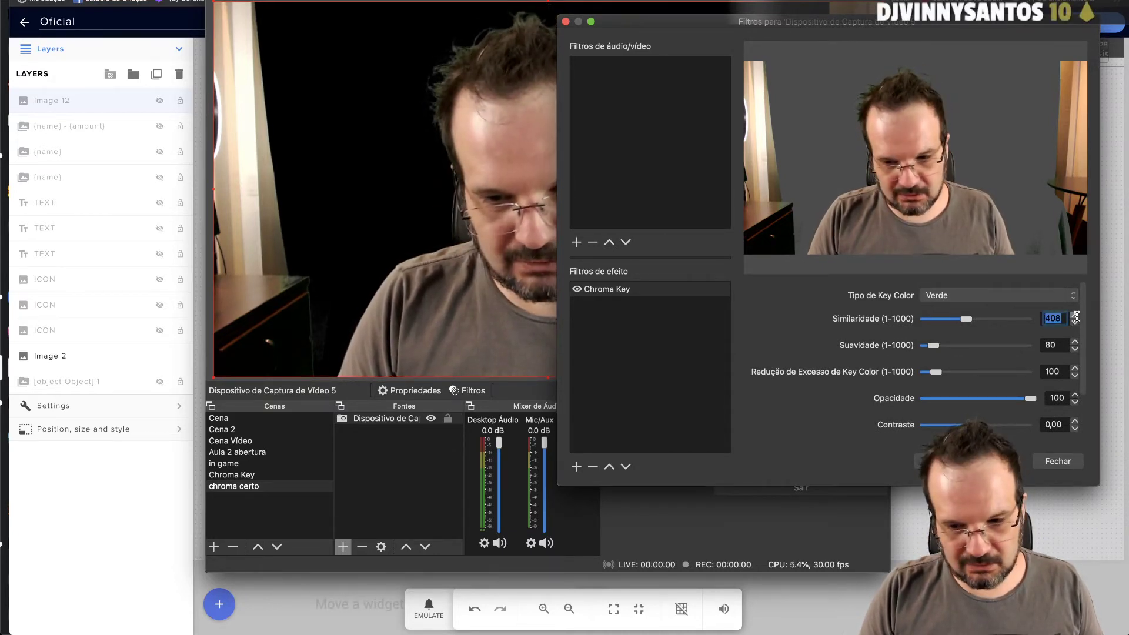
click(1075, 317)
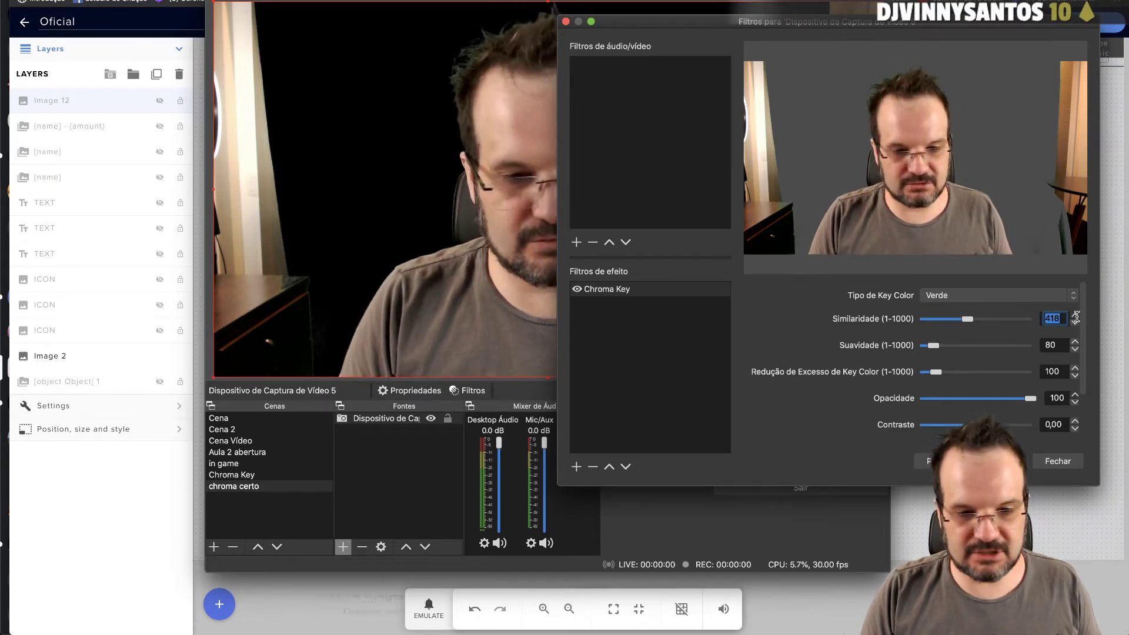
click(1076, 316)
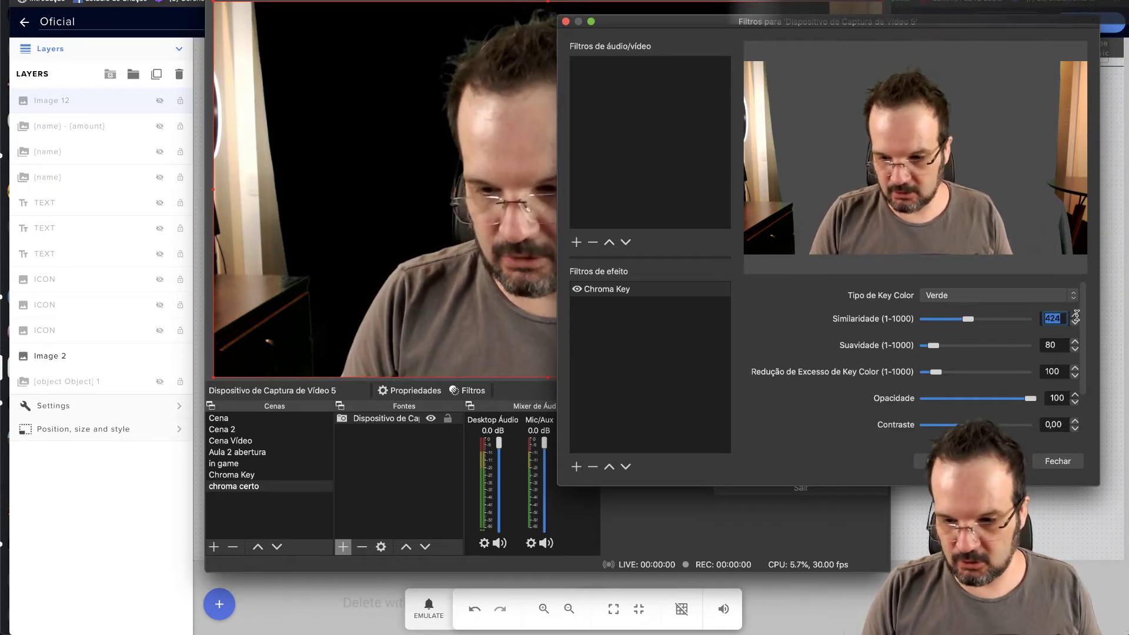
click(1075, 316)
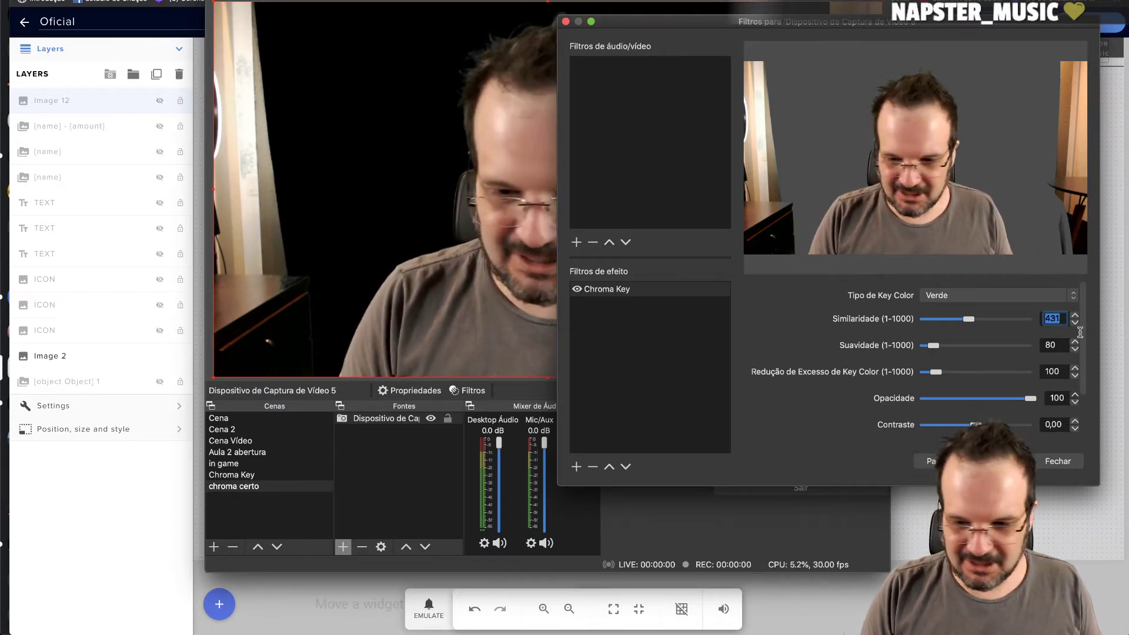
Set the Chroma Key filter's Suavidade to 93 and close the filters window.
click(1075, 342)
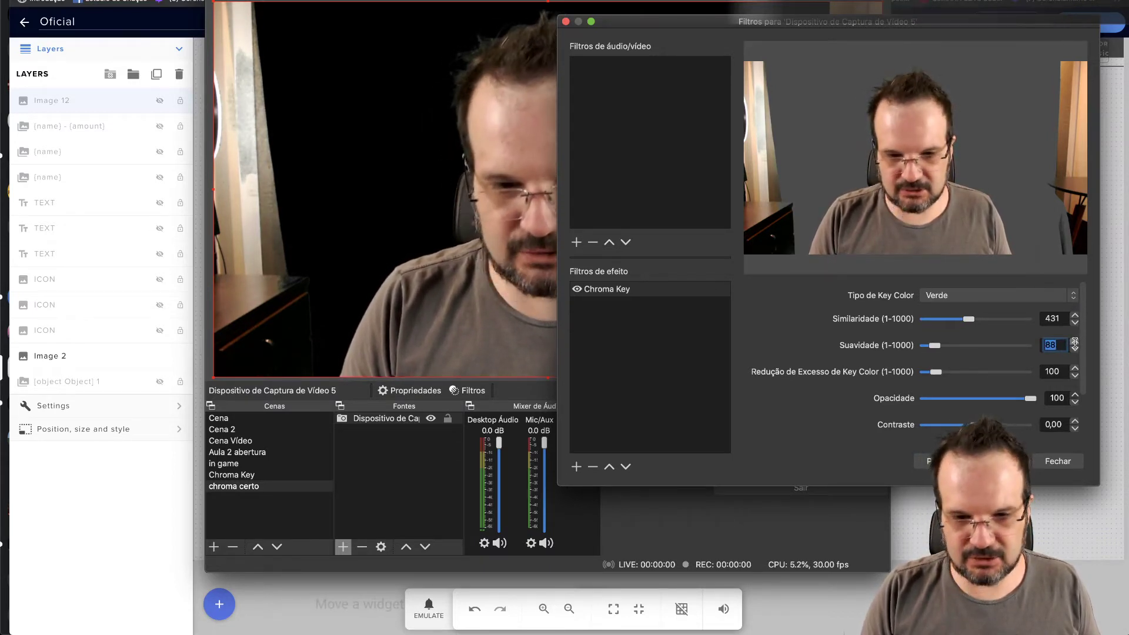
click(1074, 342)
click(1075, 343)
click(1075, 342)
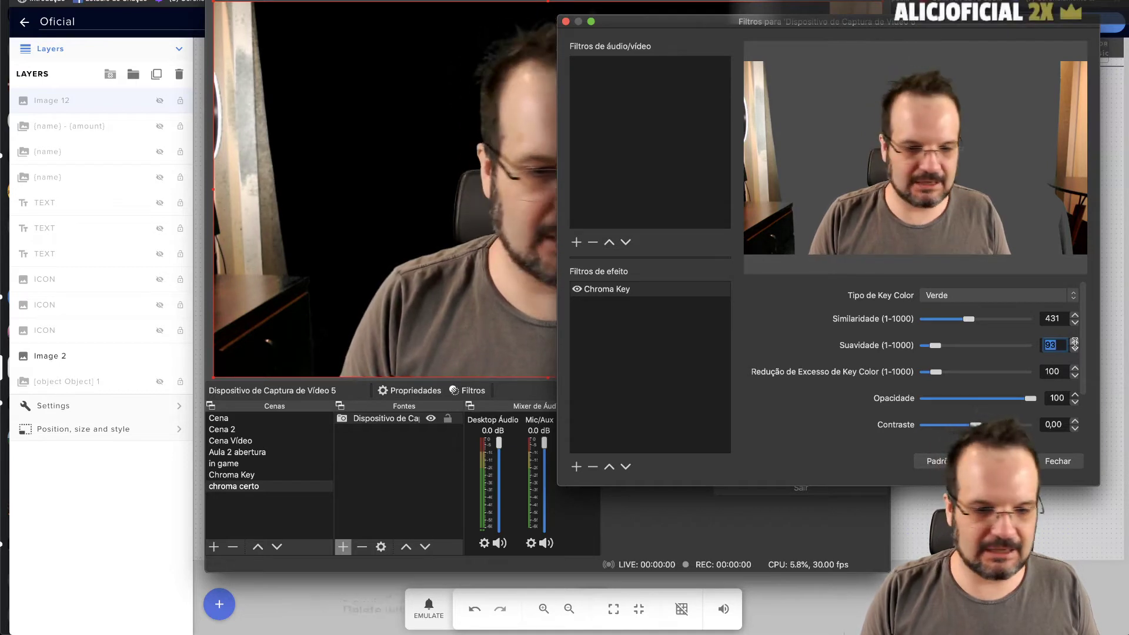
click(1074, 343)
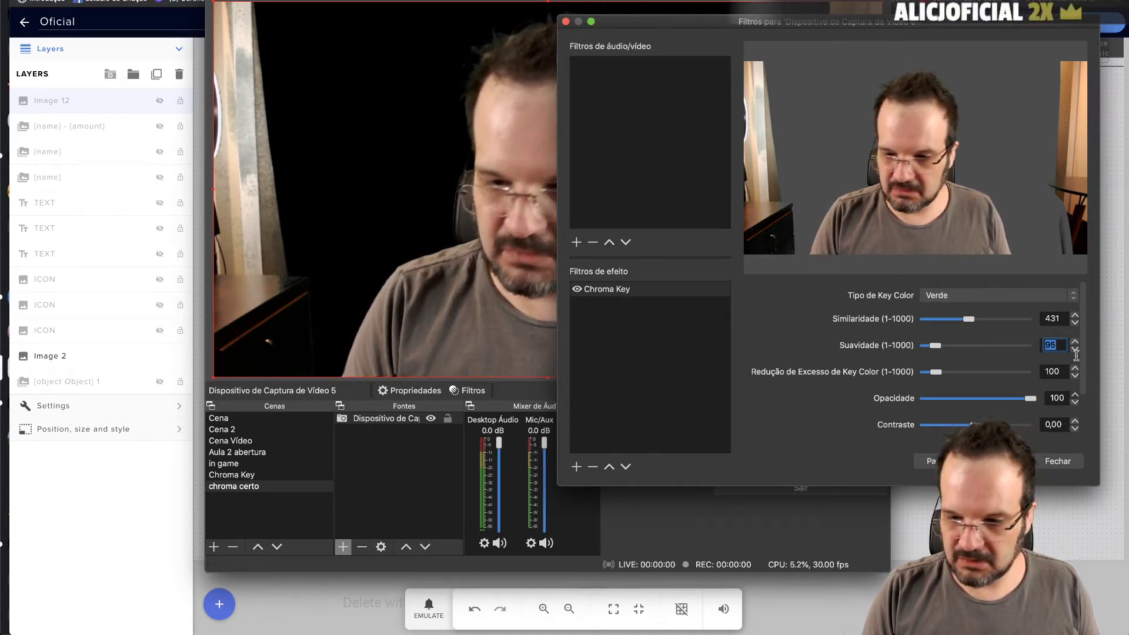
click(1075, 348)
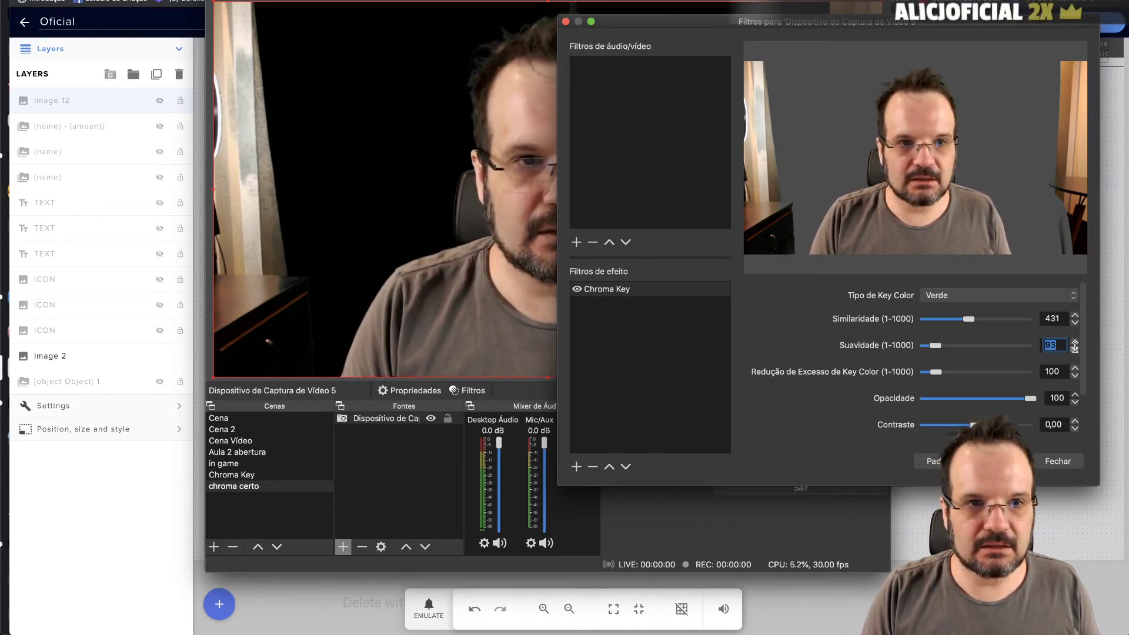
click(1065, 464)
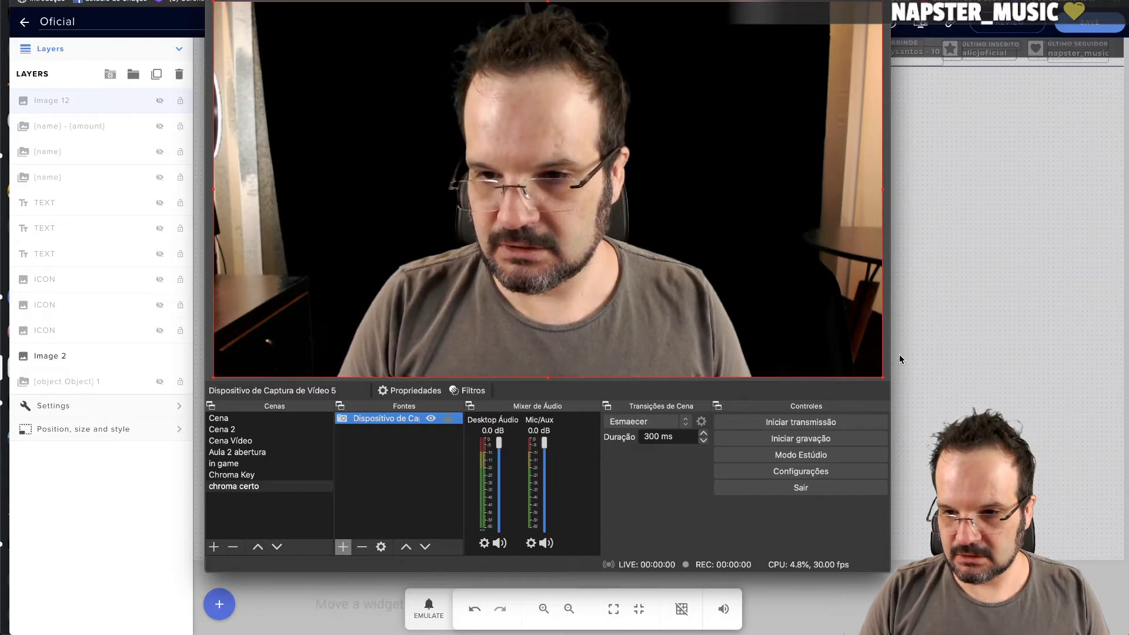
Switch to the OBS Studio Help Guide in Preview and look through the Image Mask/Blend section on pages 112 and 113.
mouse_move(653, 631)
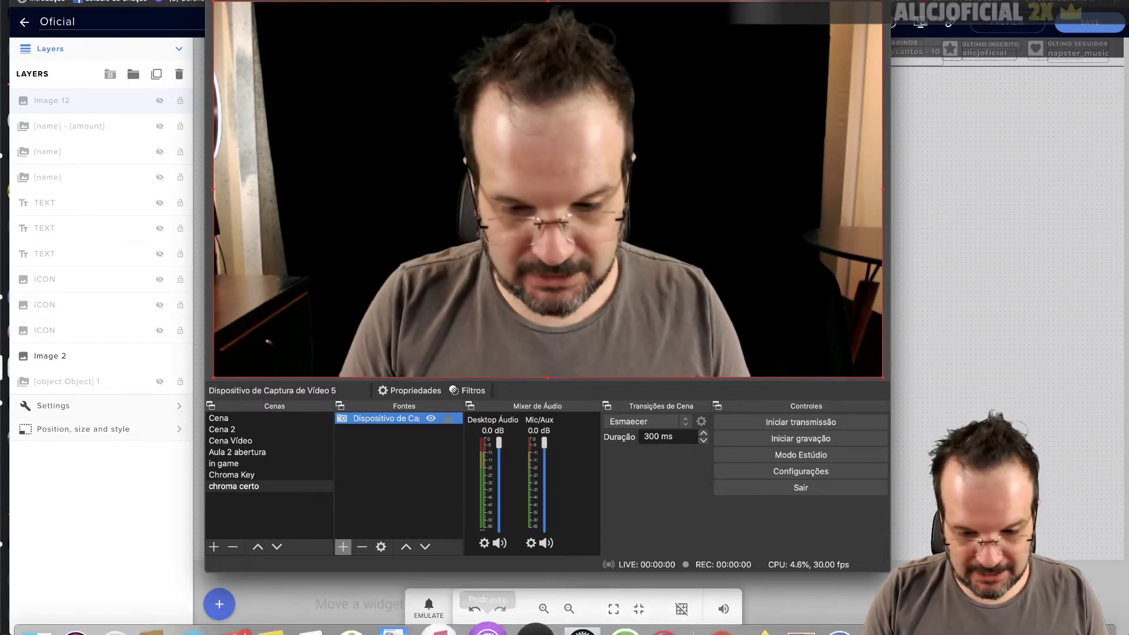
click(765, 600)
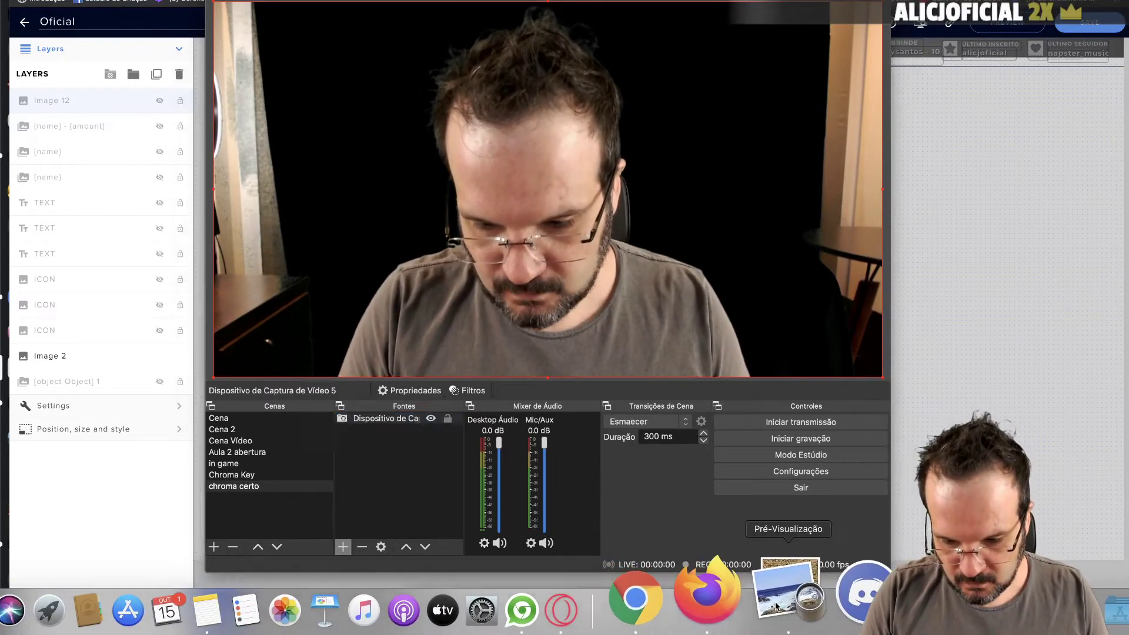
scroll(510, 383, up, 8)
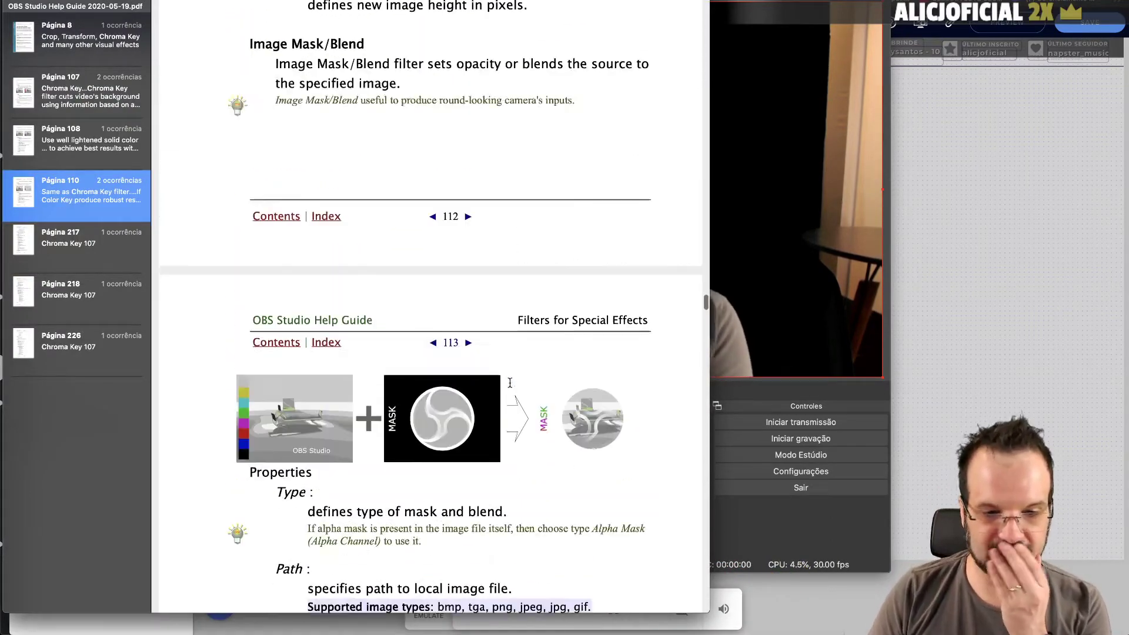
scroll(509, 383, up, 2)
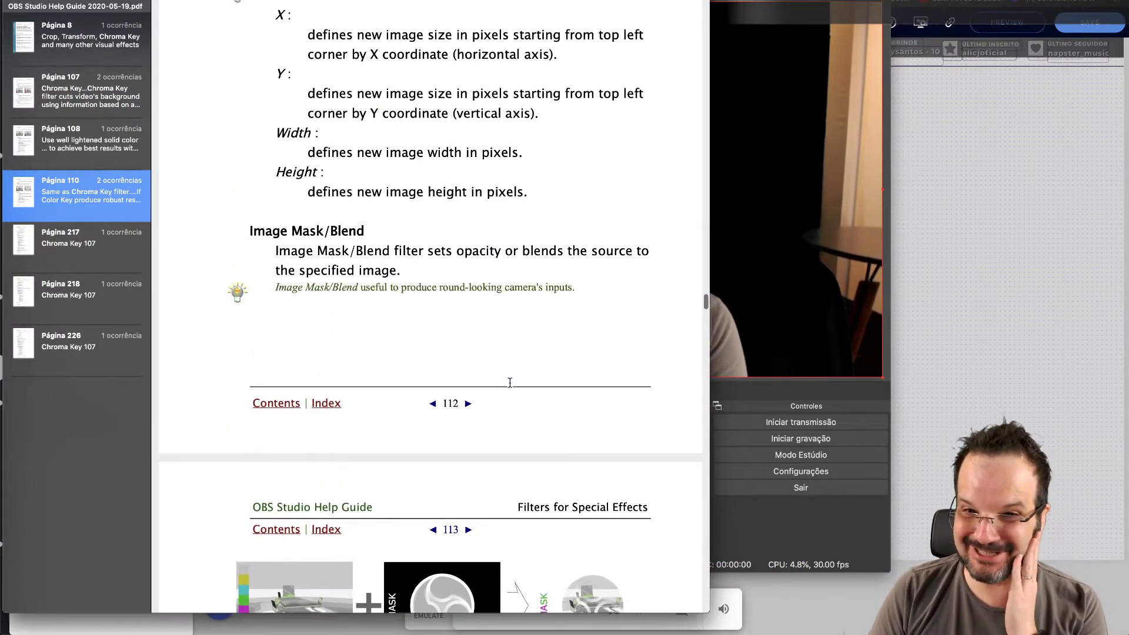
scroll(510, 383, up, 8)
scroll(509, 383, down, 16)
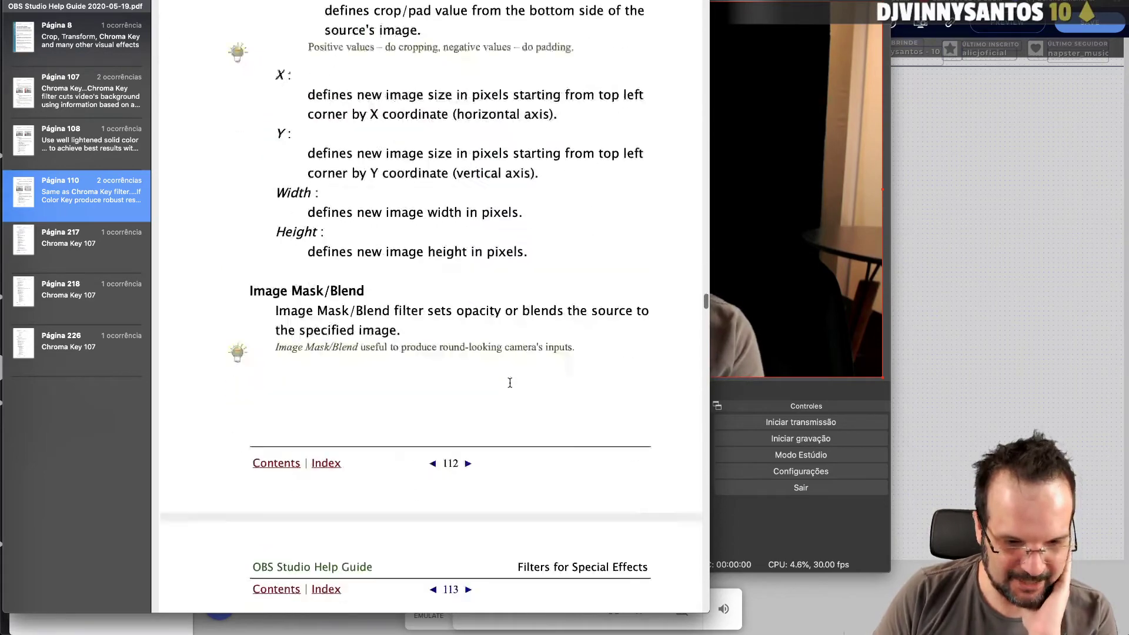
scroll(510, 382, down, 10)
click(451, 254)
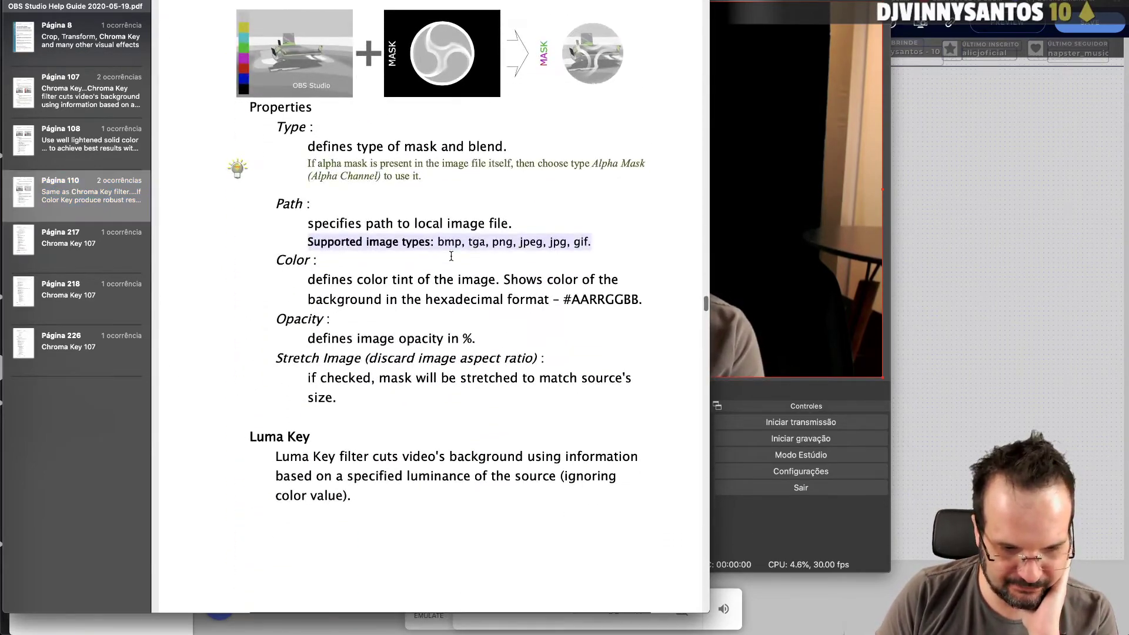
scroll(451, 255, up, 5)
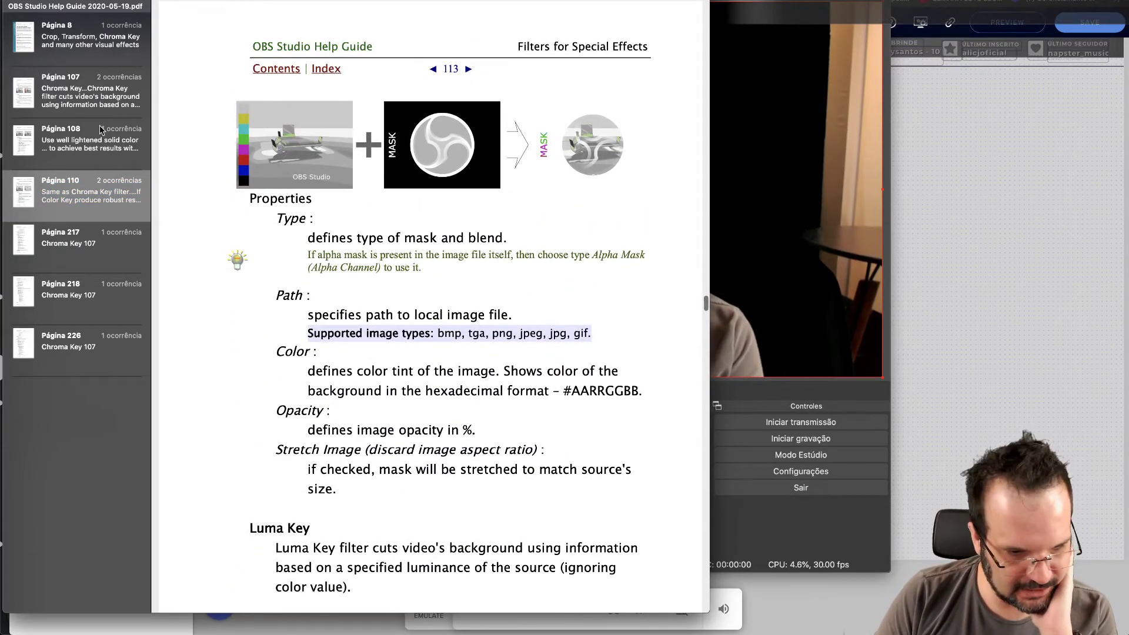
Go to the guide's Chroma Key section on page 107 and examine the filter's properties on page 108.
click(100, 129)
click(91, 91)
scroll(290, 227, up, 2)
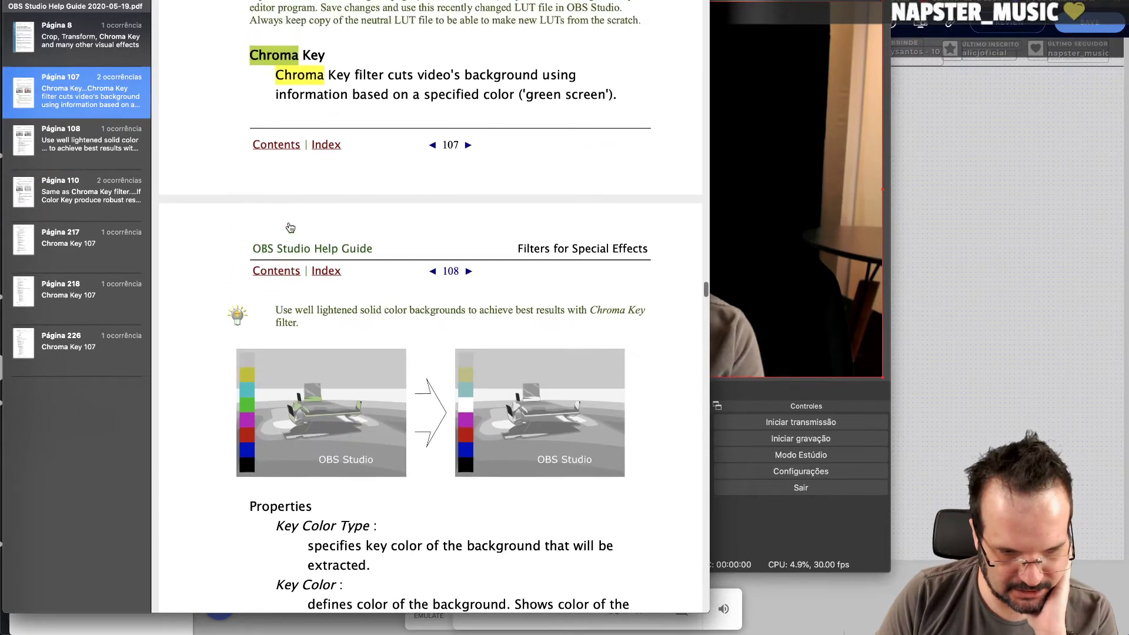
scroll(290, 228, down, 10)
scroll(290, 226, down, 2)
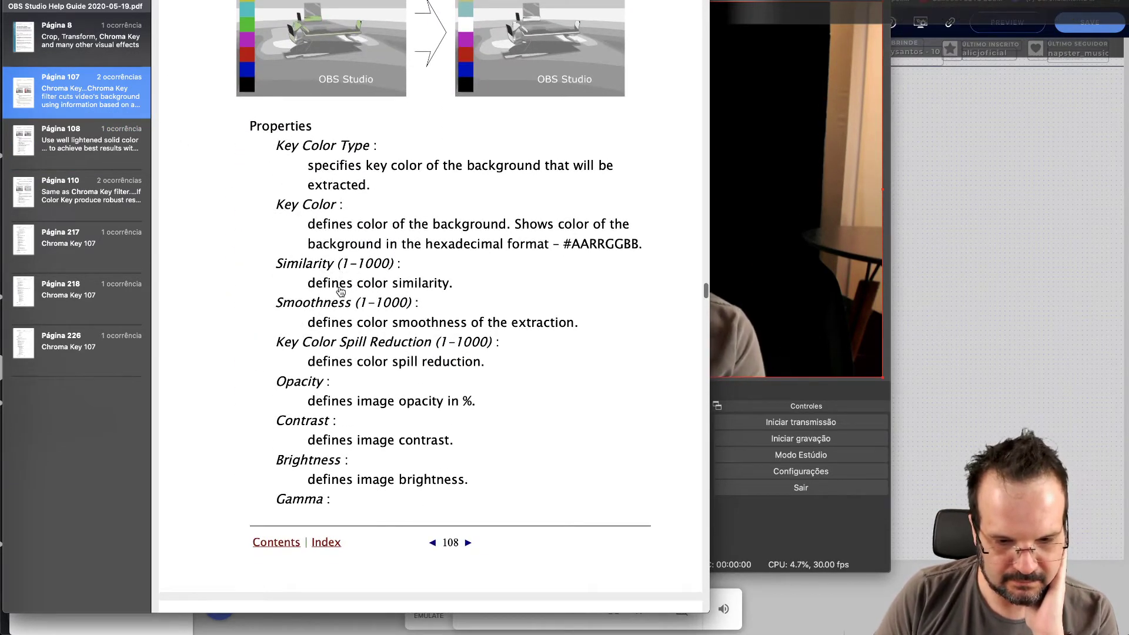
scroll(330, 291, down, 2)
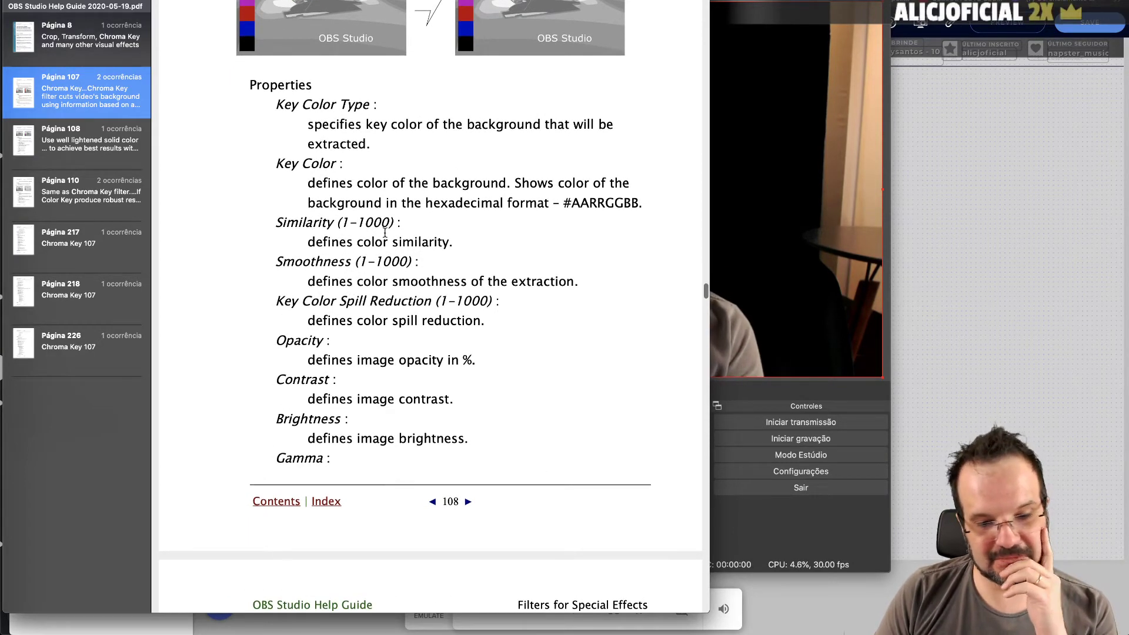
Read the guide's definitions of Similarity, Smoothness and Key Color Spill Reduction, highlighting the text of each.
drag(323, 242, 453, 246)
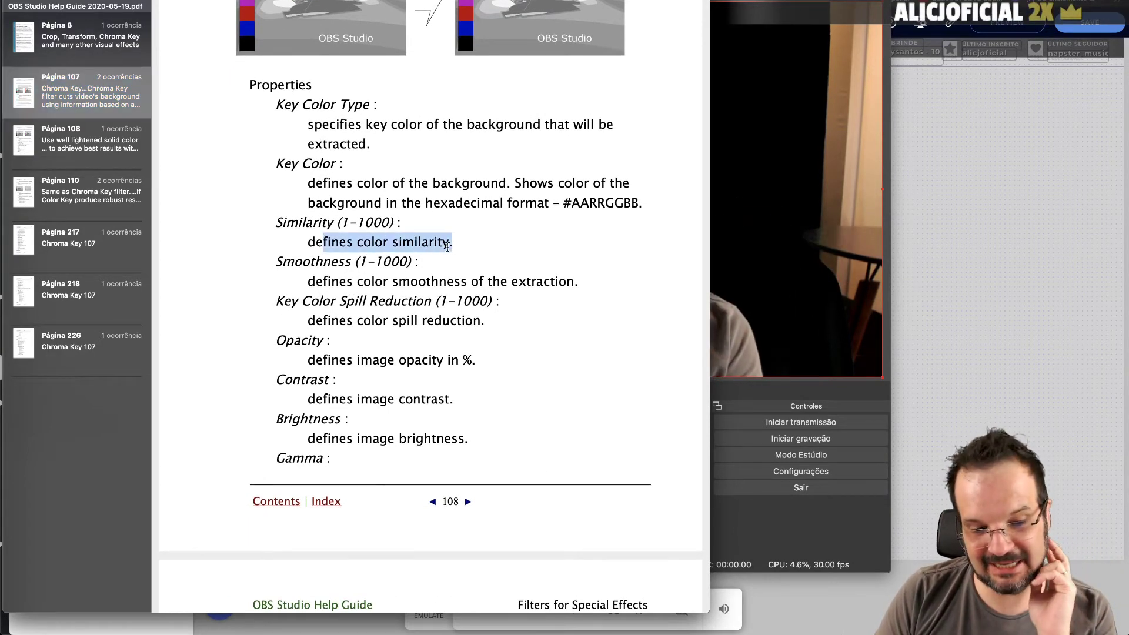
click(366, 277)
drag(340, 282, 419, 284)
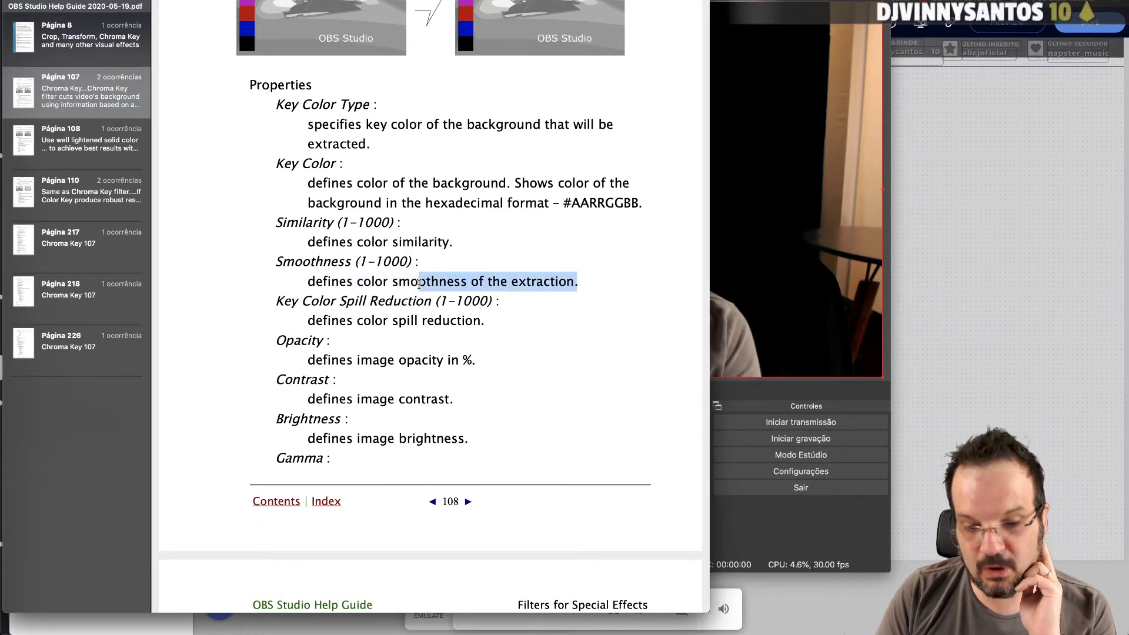
click(358, 306)
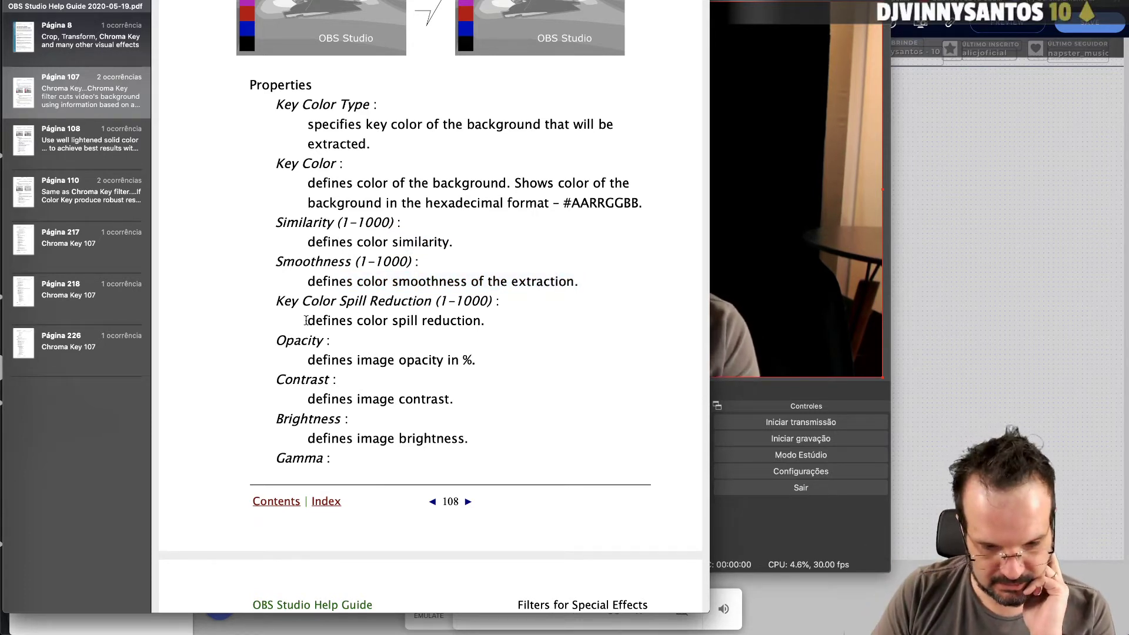
drag(305, 302, 408, 302)
mouse_move(316, 321)
mouse_down()
mouse_move(474, 321)
mouse_move(304, 324)
mouse_up()
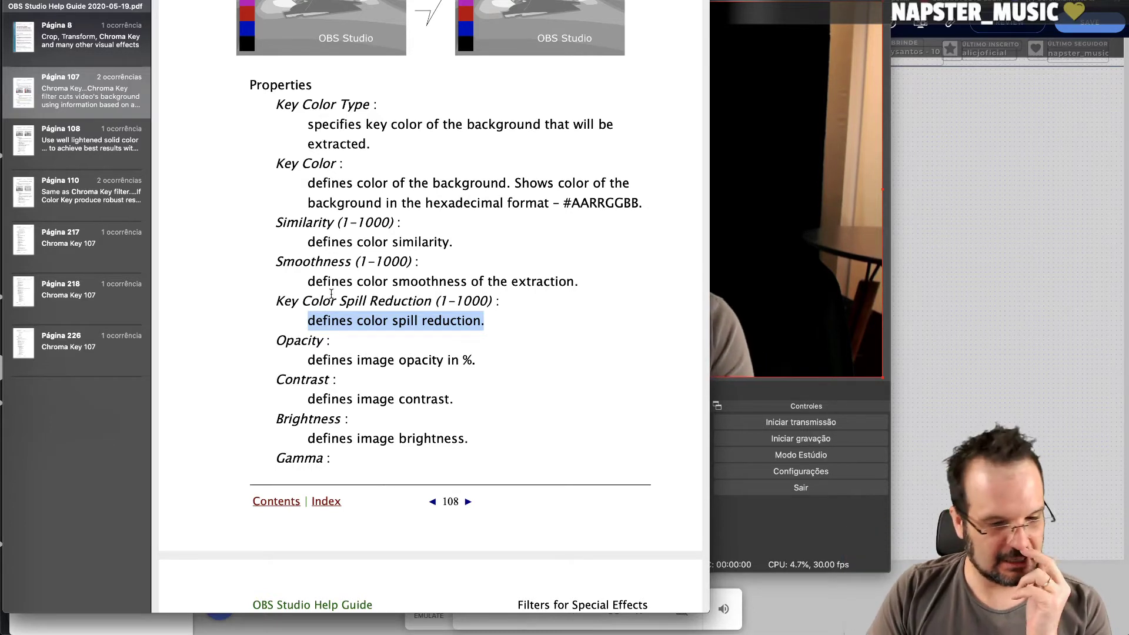
Reread the Similarity definition and compare it with the Smoothness and Key Color Spill Reduction entries.
click(347, 232)
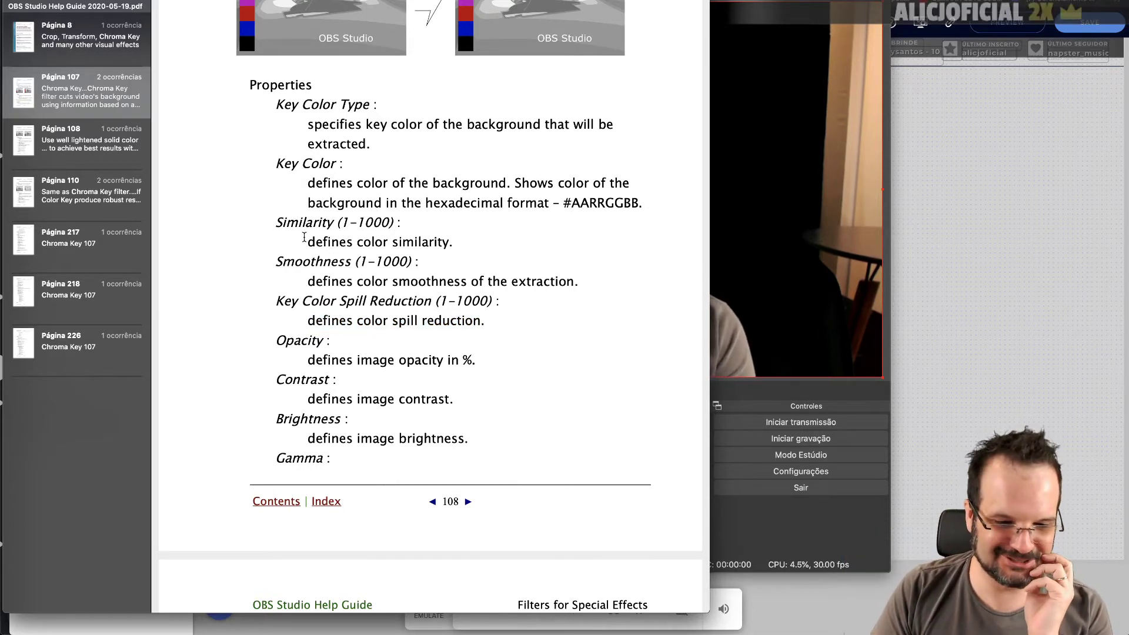
drag(308, 242, 415, 241)
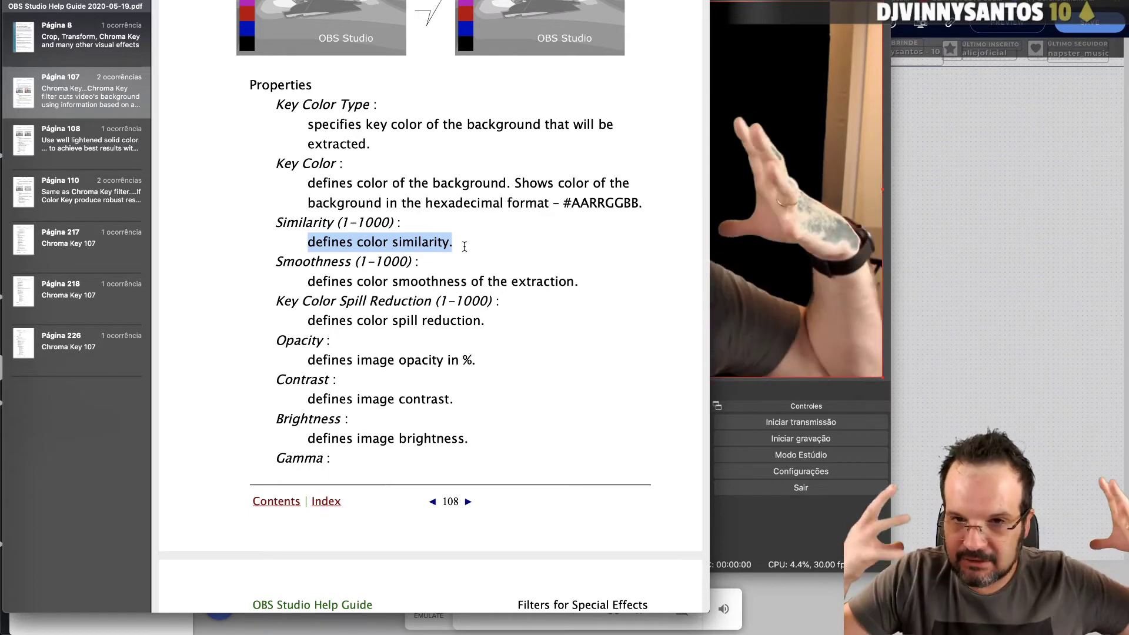
click(350, 240)
drag(277, 261, 421, 261)
click(423, 261)
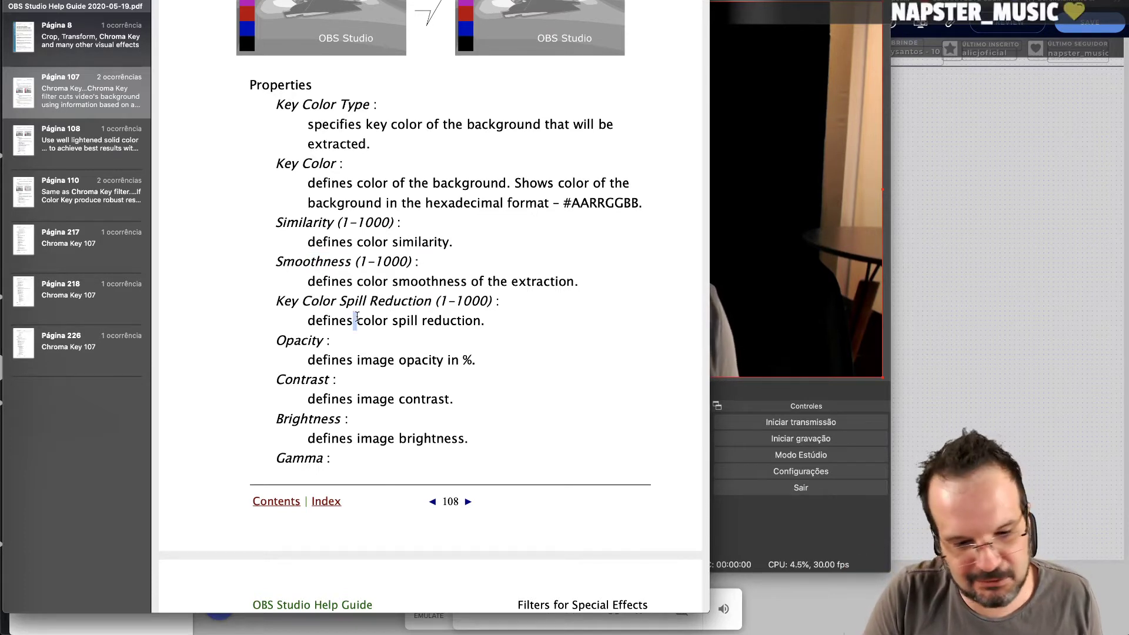
drag(356, 317, 447, 242)
click(268, 227)
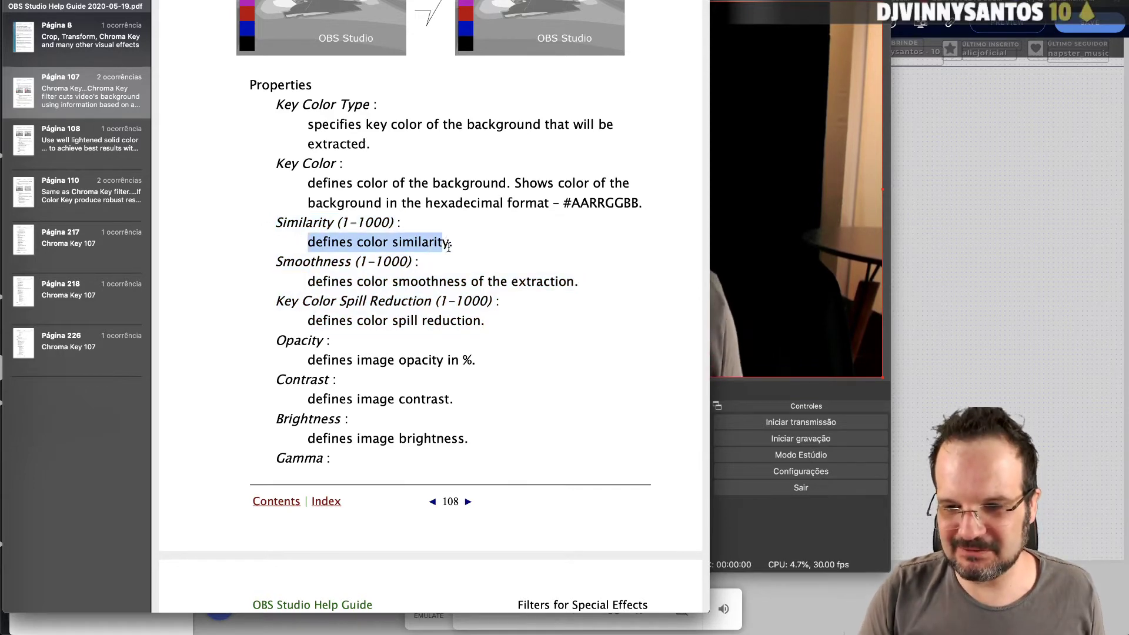
scroll(448, 244, down, 2)
click(440, 242)
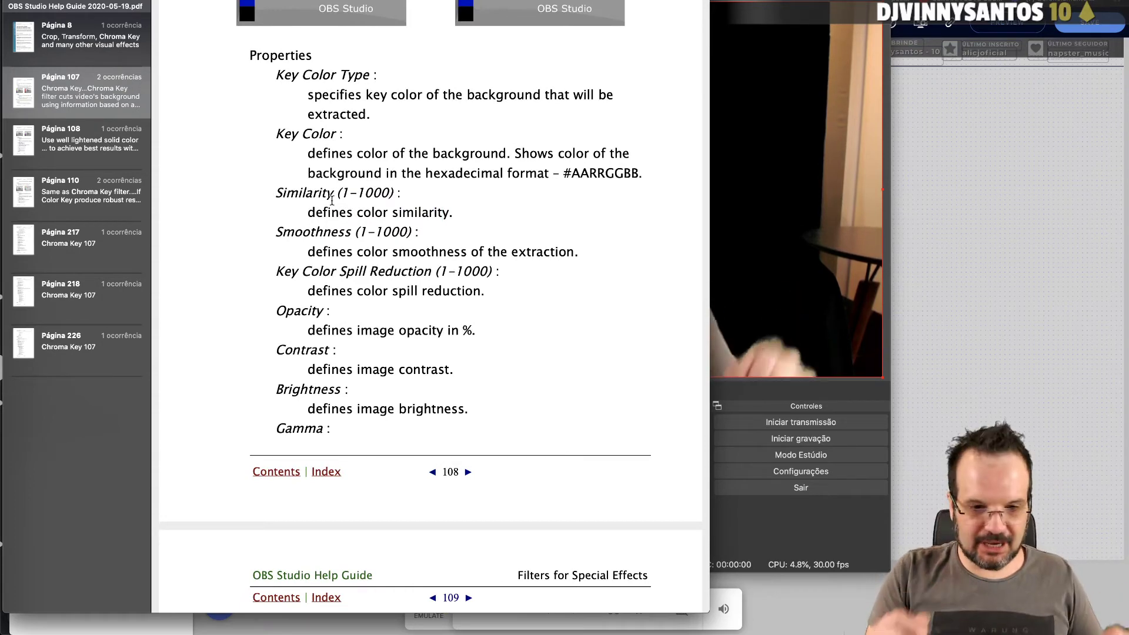
Return to OBS, open the video capture source's Chroma Key filter settings and move the filters window off the preview.
click(725, 182)
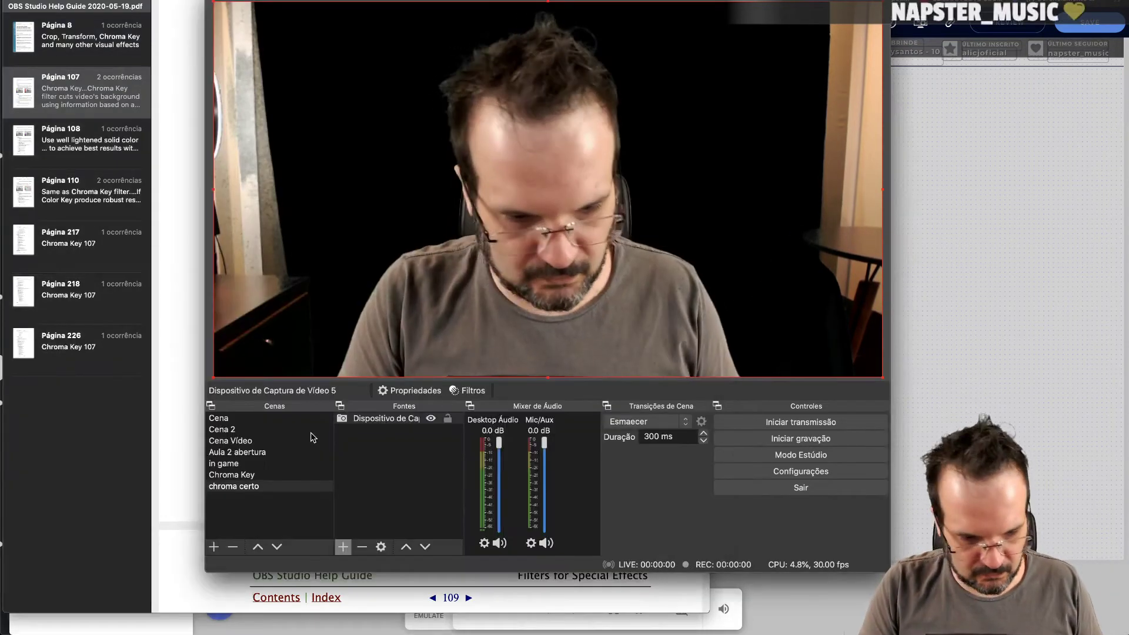
click(377, 93)
right_click(377, 93)
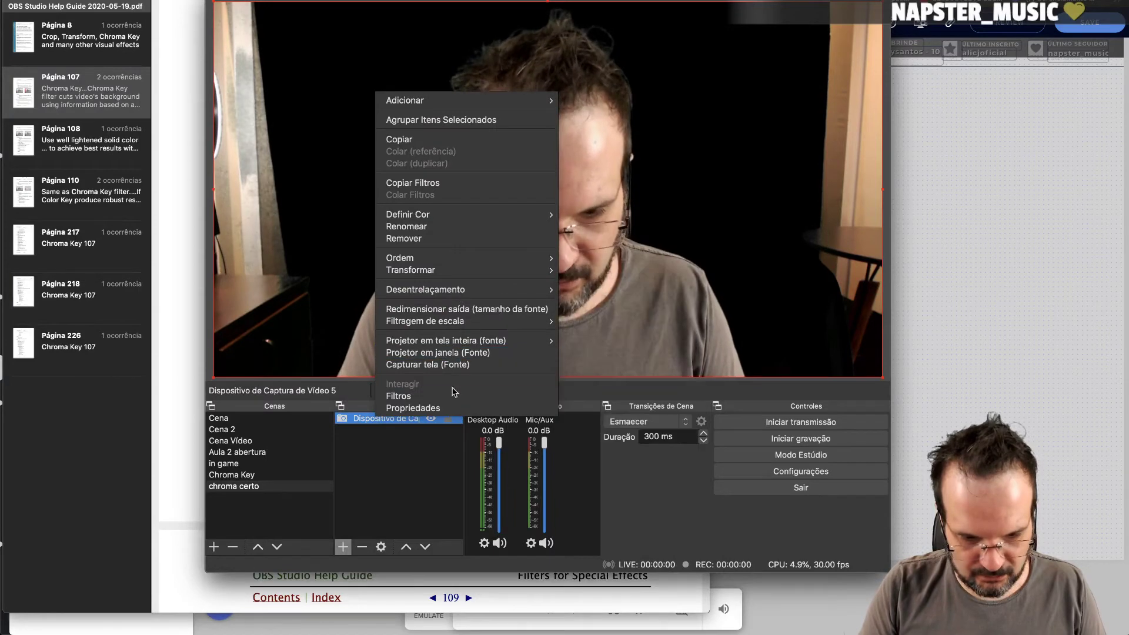
click(400, 395)
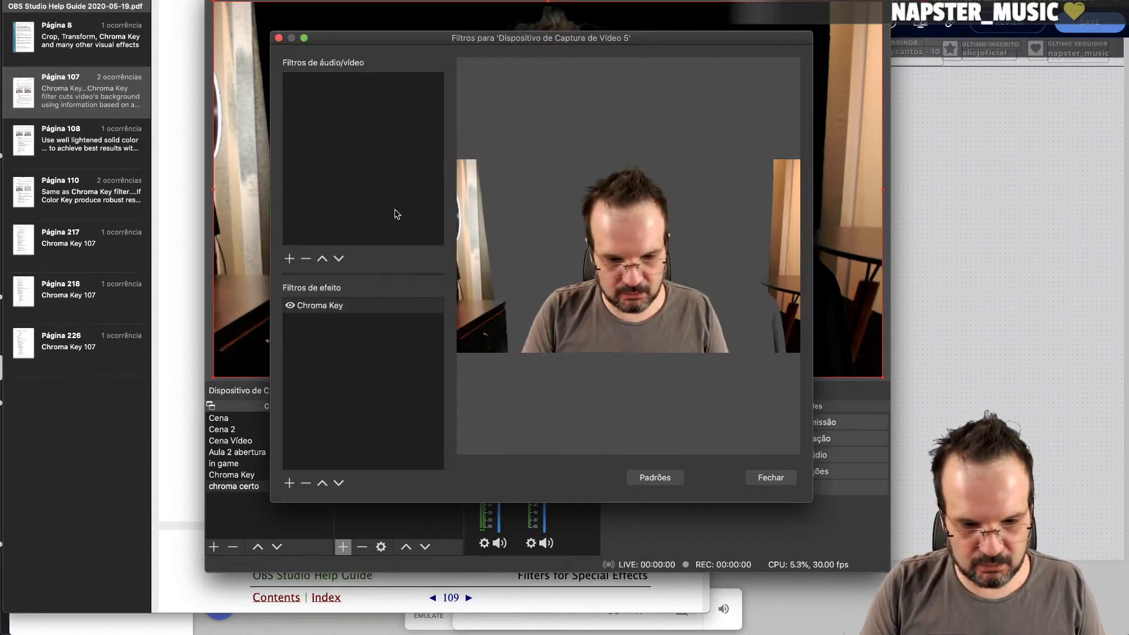
click(364, 305)
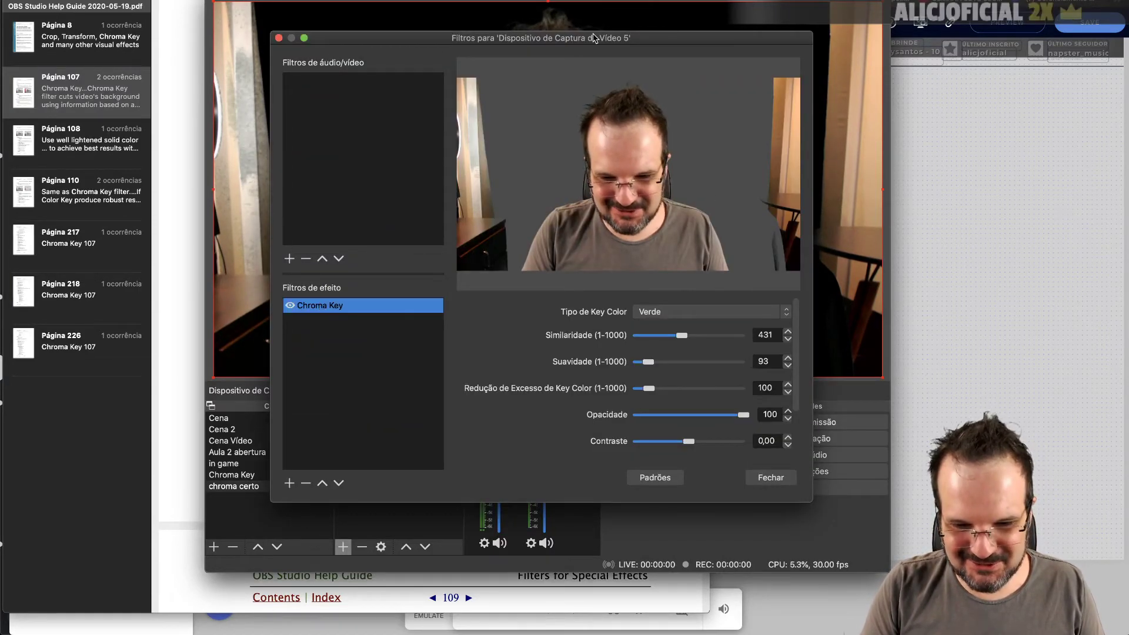
drag(587, 37, 899, 0)
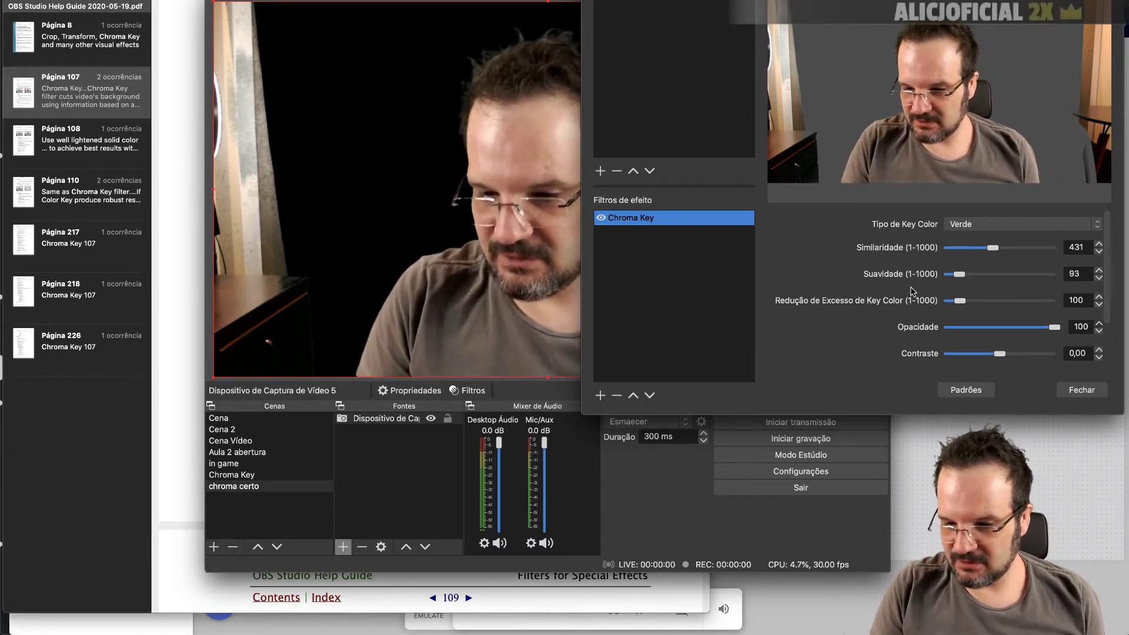
Try Suavidade 1 with Similaridade 488 in the Chroma Key filter, and restore the filter's default values.
drag(959, 273, 895, 285)
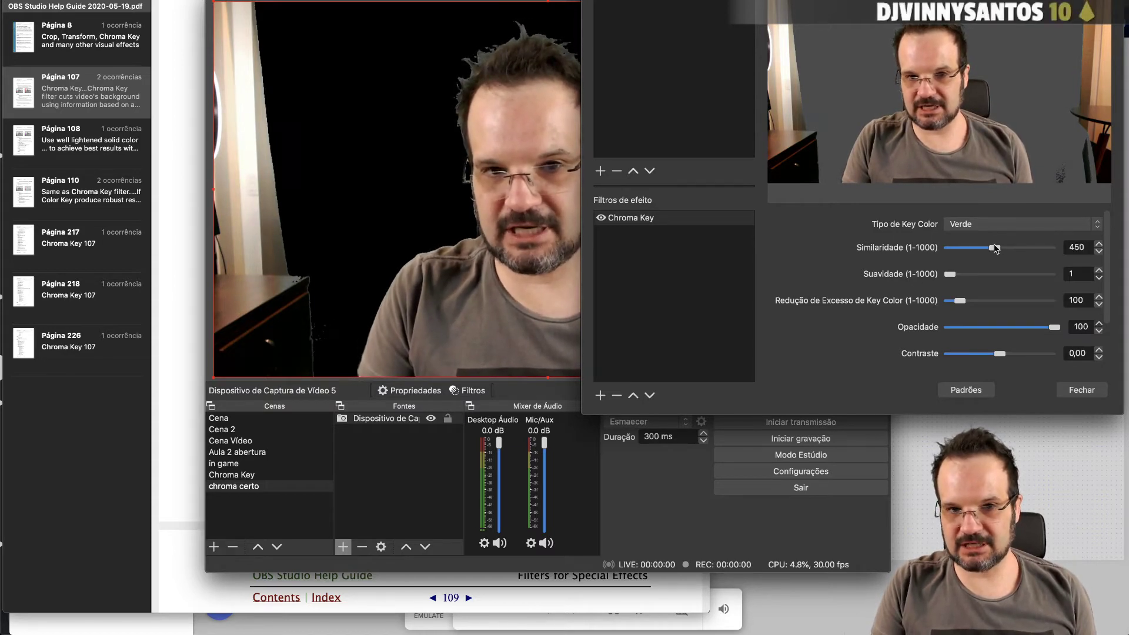
drag(999, 248, 998, 248)
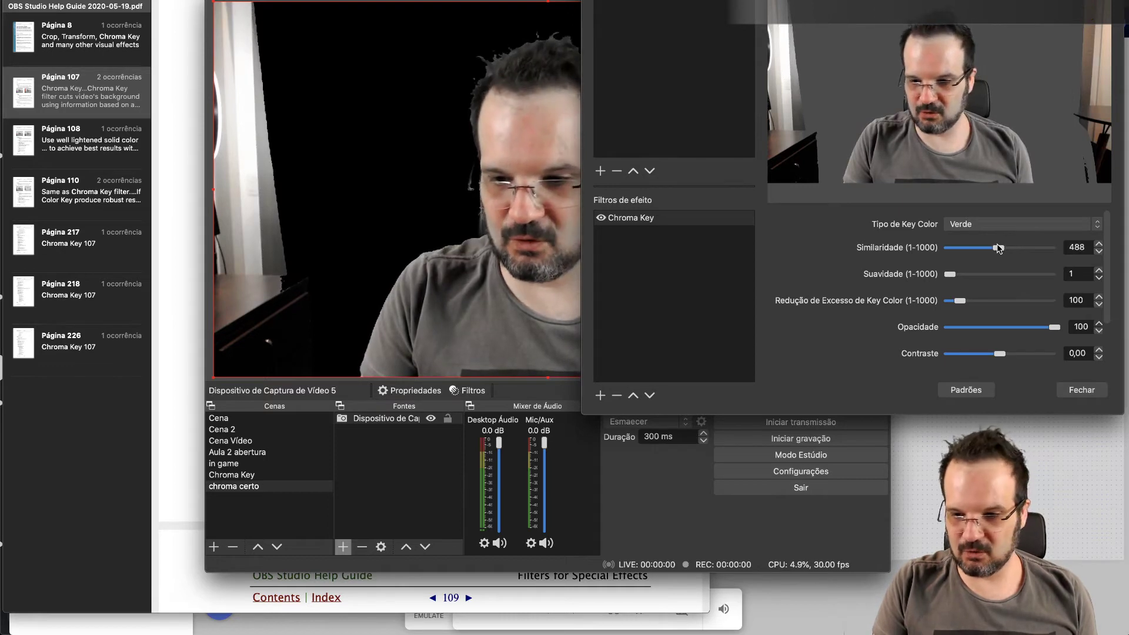
click(964, 391)
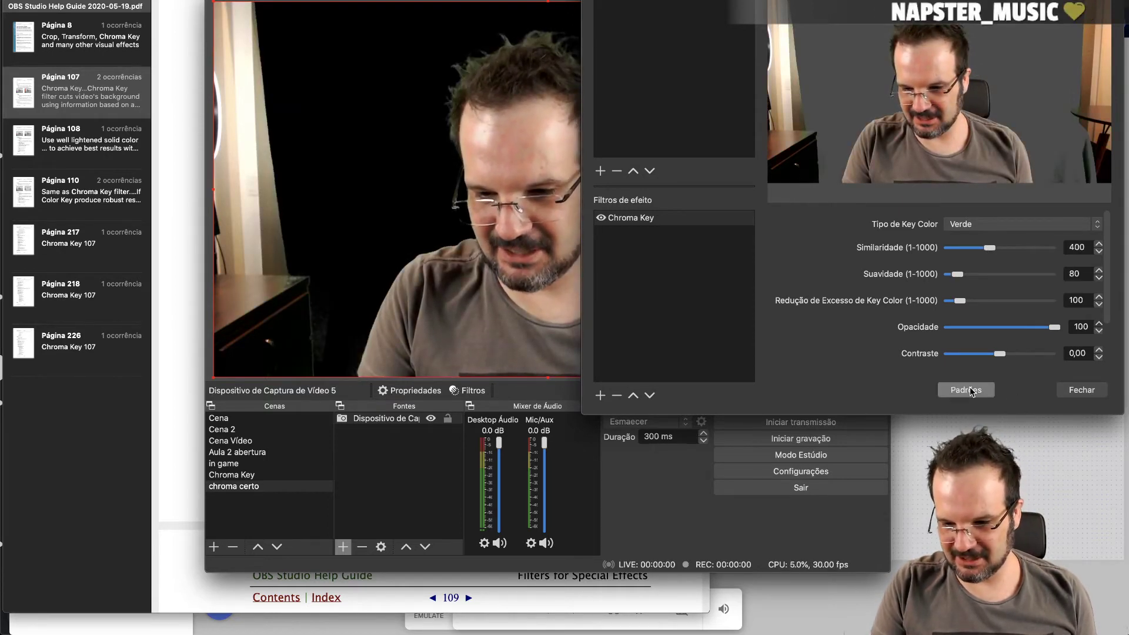
Set the Chroma Key filter's Similaridade to 431 and Suavidade to 96, and close the filters window.
drag(989, 248, 960, 276)
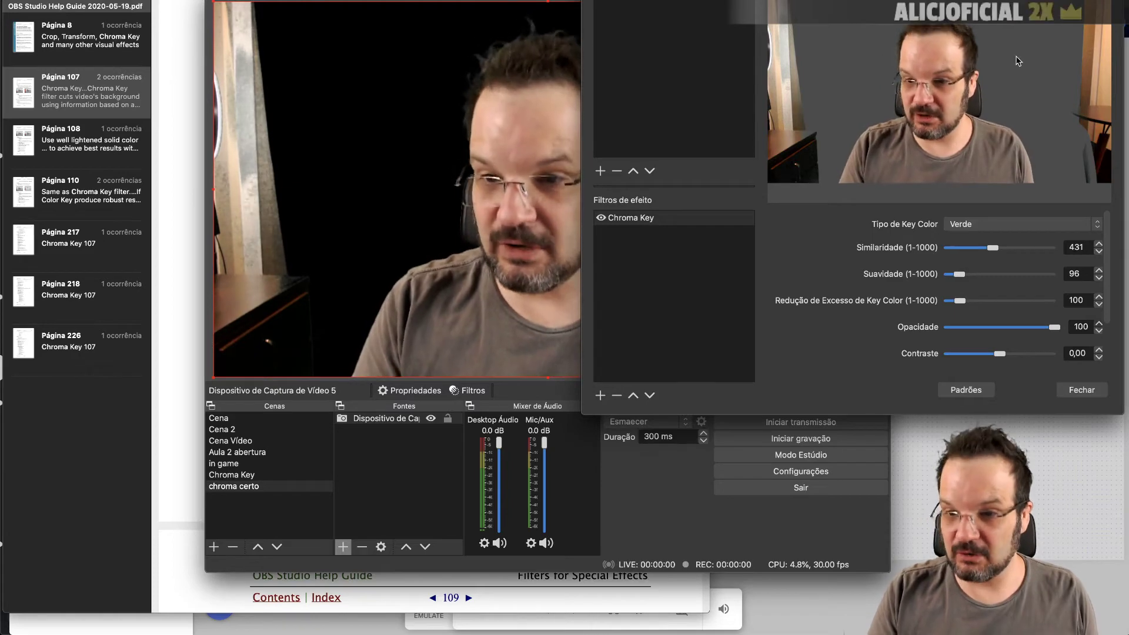
click(1080, 390)
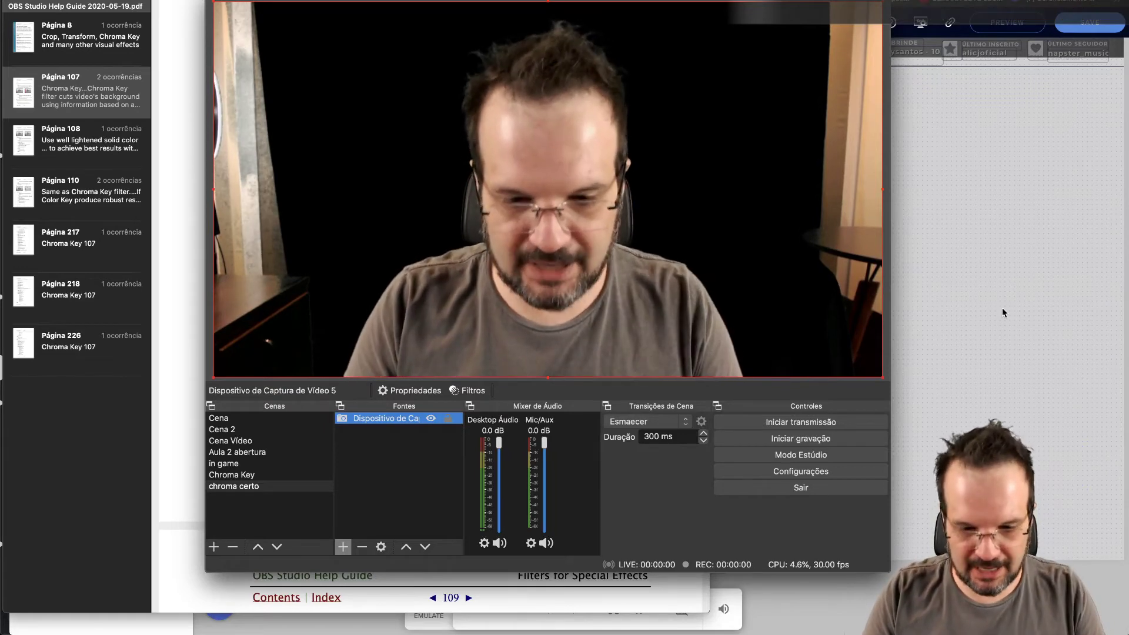
Reopen the capture source's Chroma Key filter, set Suavidade to 88 and close the filters window.
right_click(366, 419)
click(421, 396)
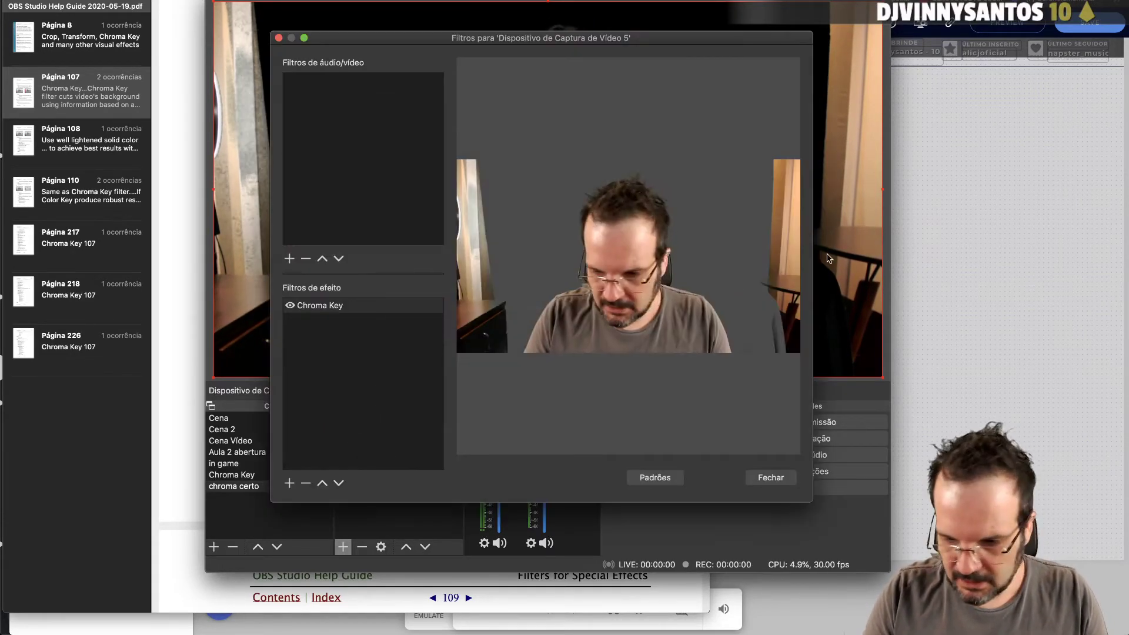
click(324, 311)
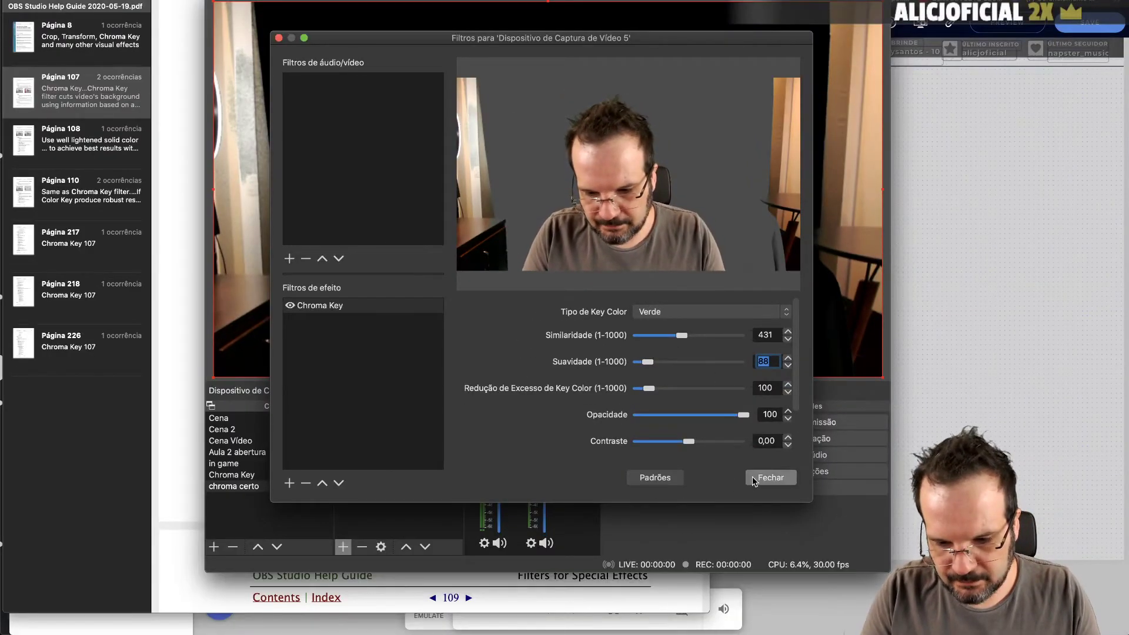
click(758, 479)
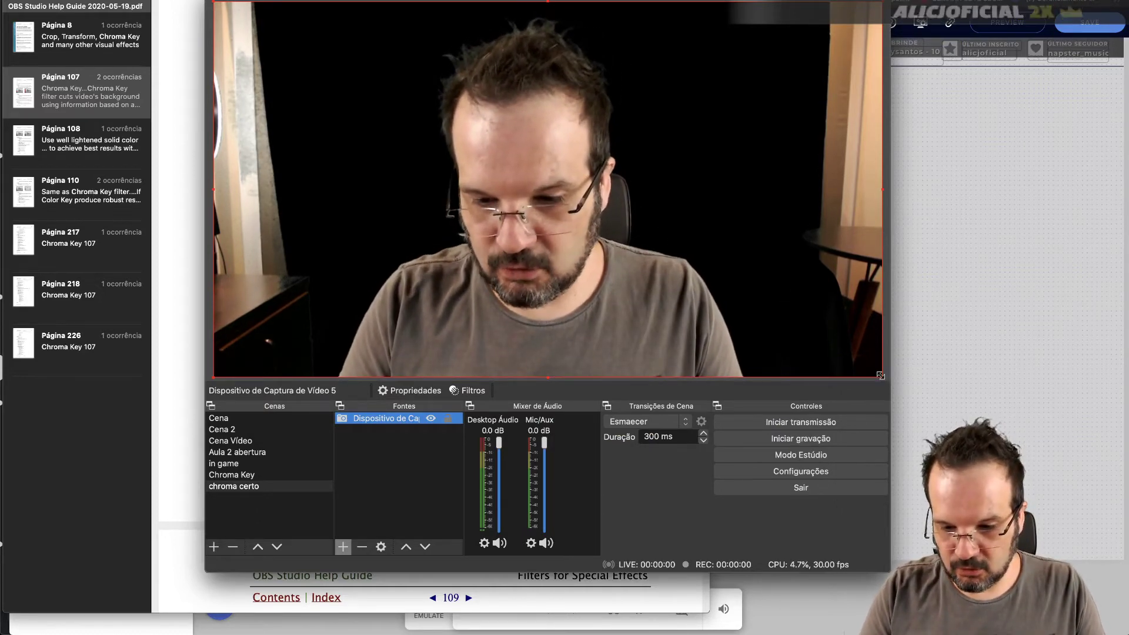
Crop the curtains and furniture off both sides of the camera source and scale it down to a small inset on the canvas.
drag(882, 377, 805, 381)
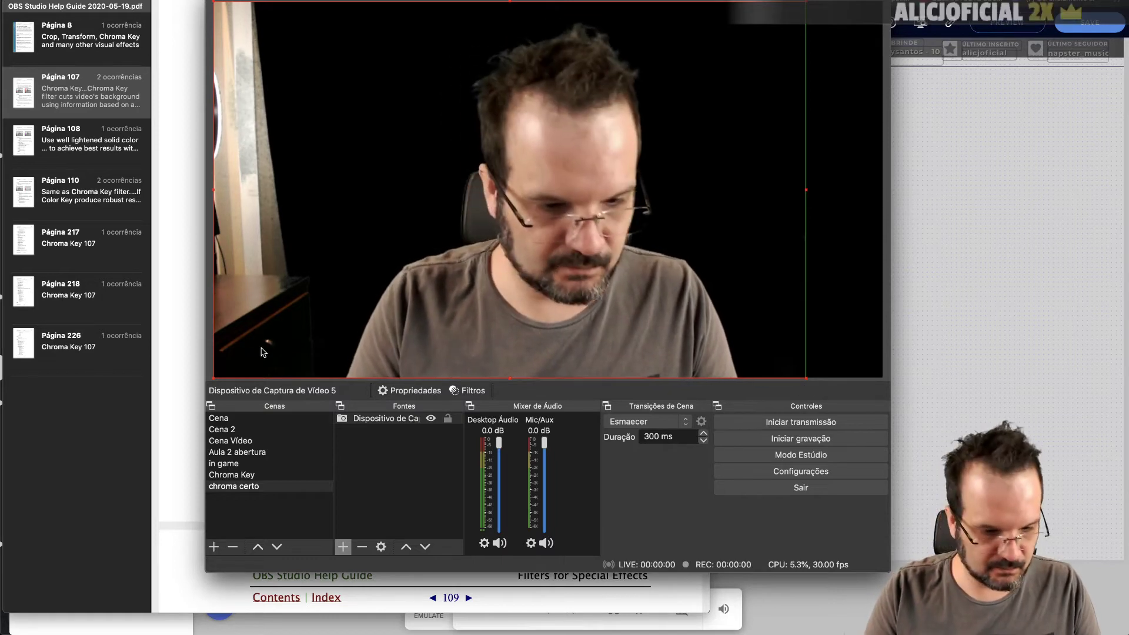
drag(209, 381, 320, 388)
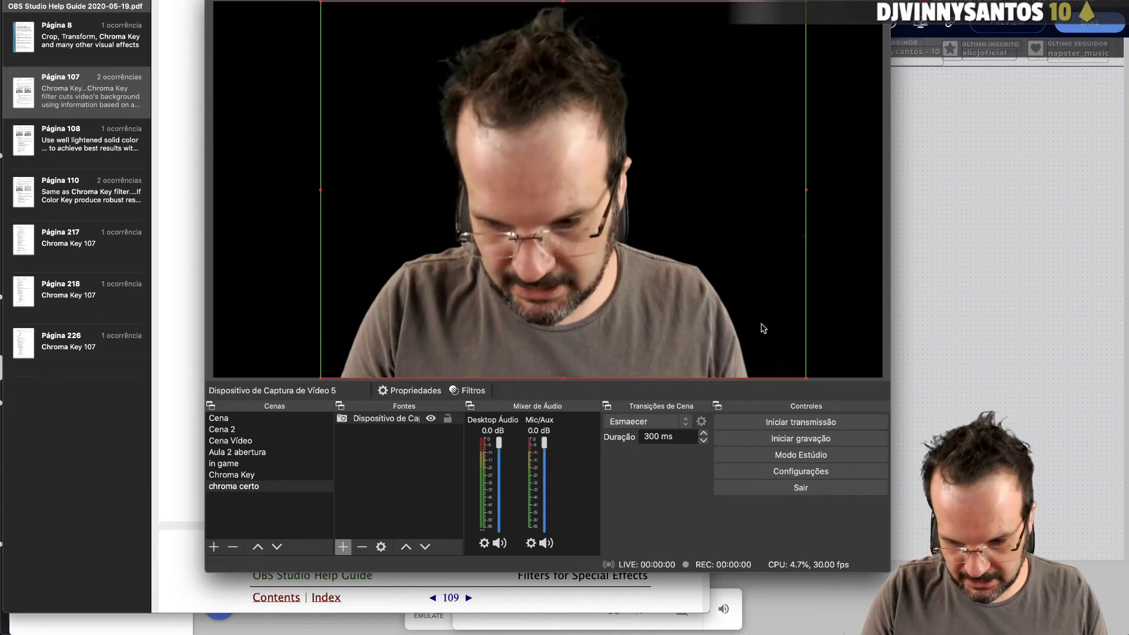
drag(803, 375, 722, 303)
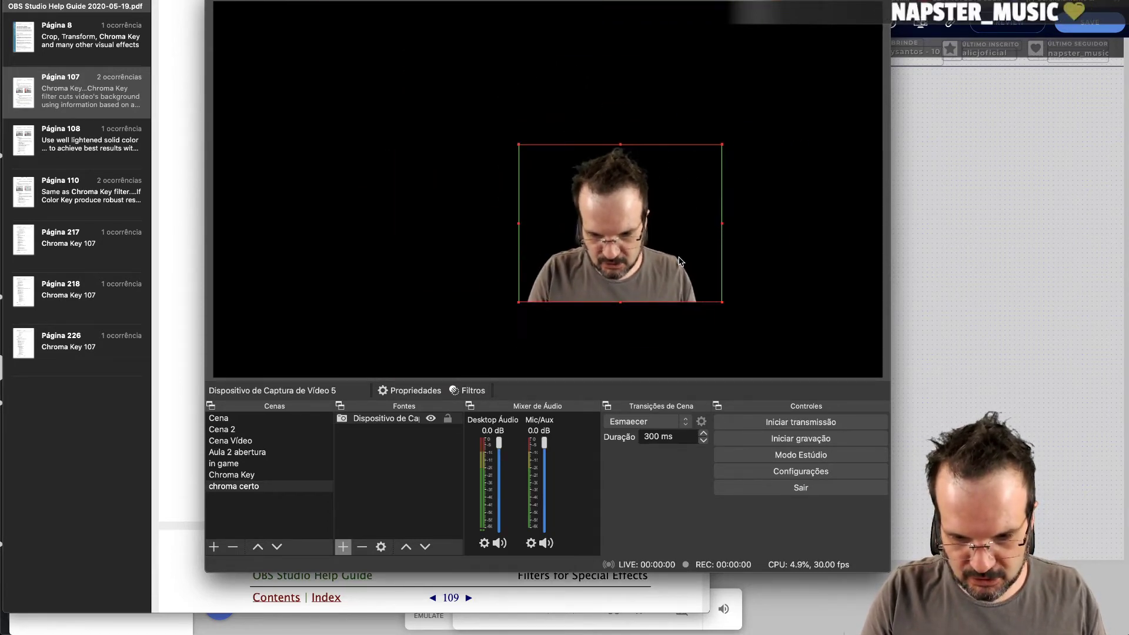
Try the keyed camera source in the canvas's lower-right corner, then move it to the upper-middle area and enlarge it.
drag(665, 231, 829, 310)
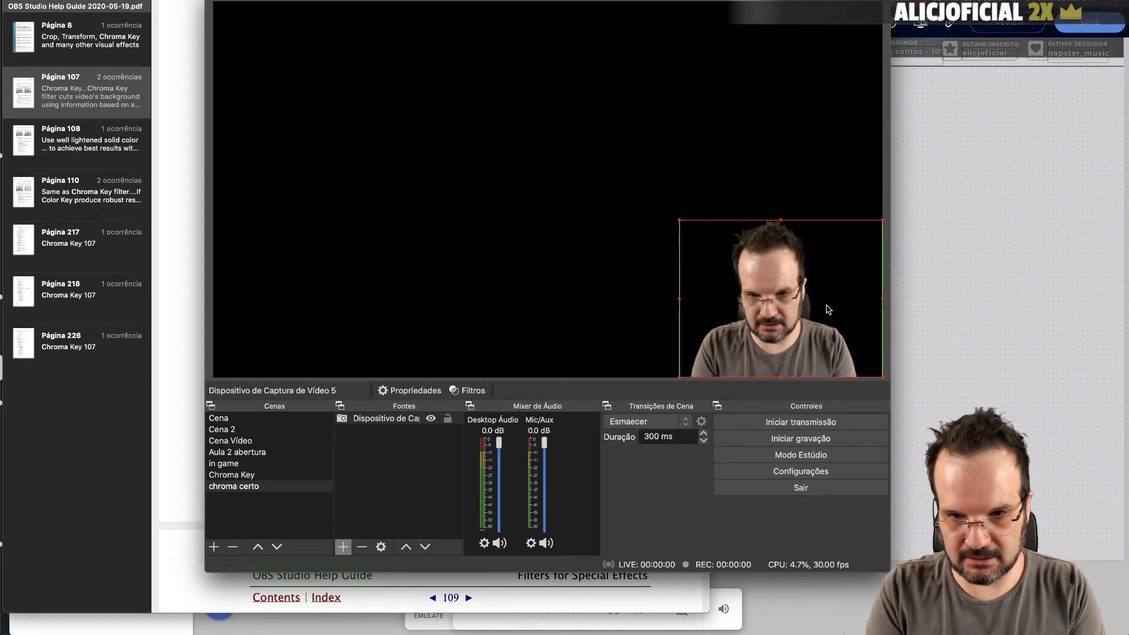
drag(816, 261, 521, 143)
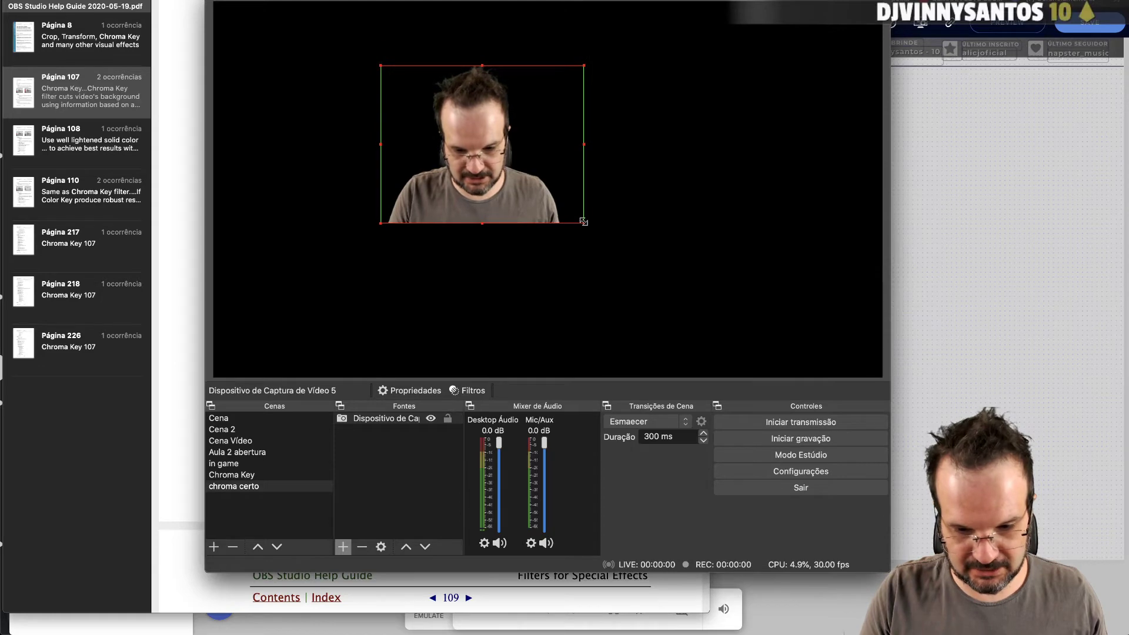
drag(581, 222, 705, 320)
drag(633, 253, 613, 226)
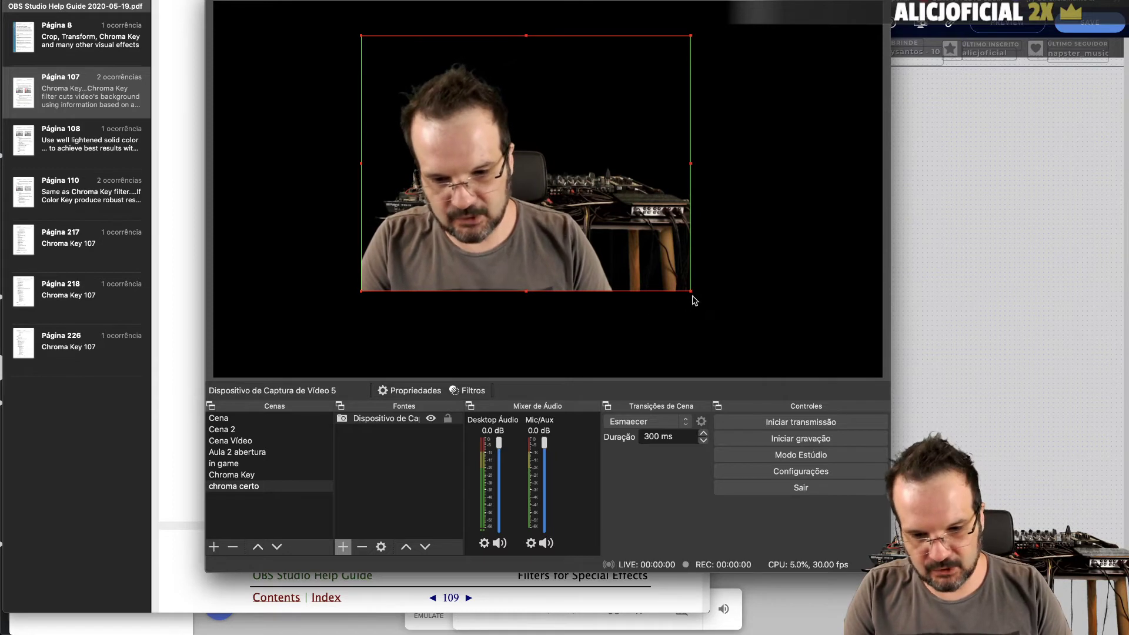
Crop the camera source's lower part down to the DJ equipment and move the source to the middle of the canvas.
drag(693, 290, 700, 267)
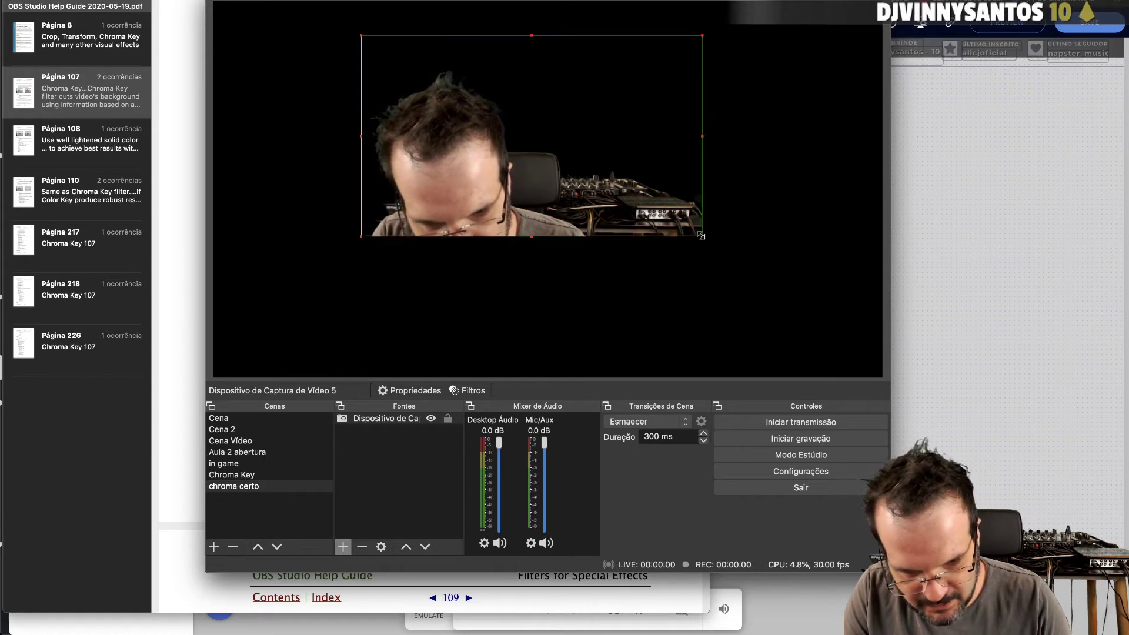
click(748, 264)
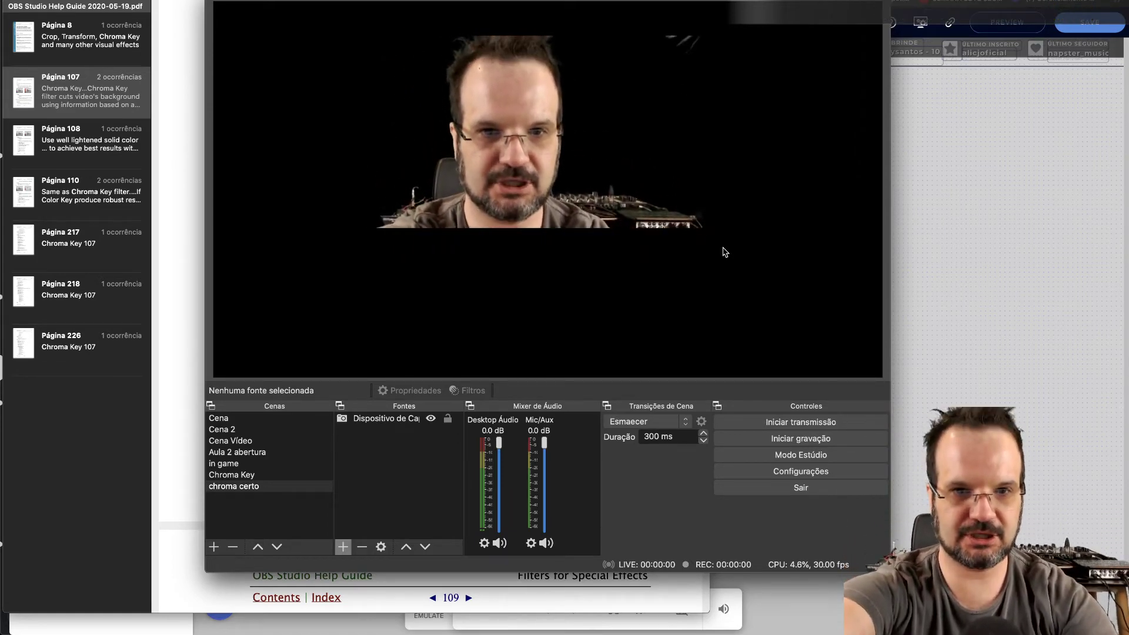
click(650, 199)
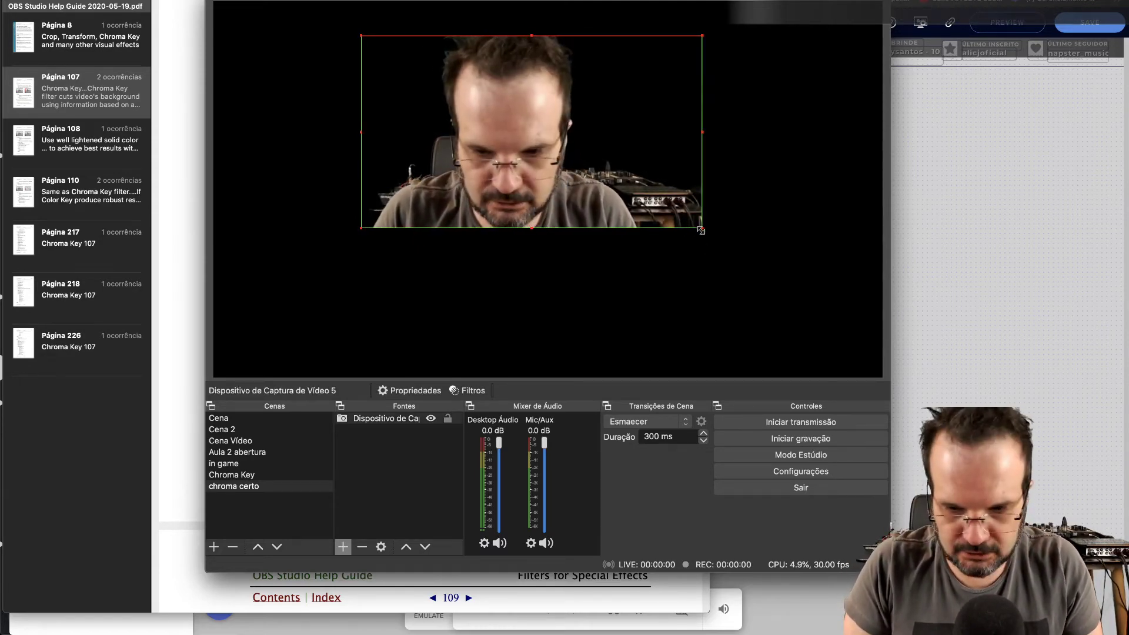
drag(701, 222, 705, 214)
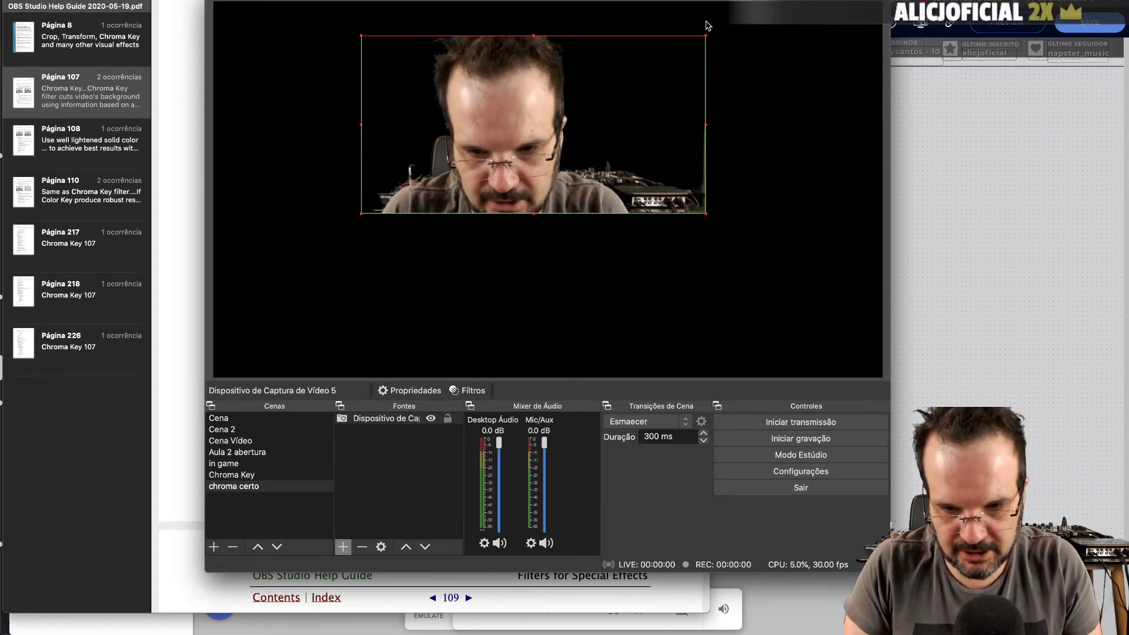
drag(622, 125, 641, 187)
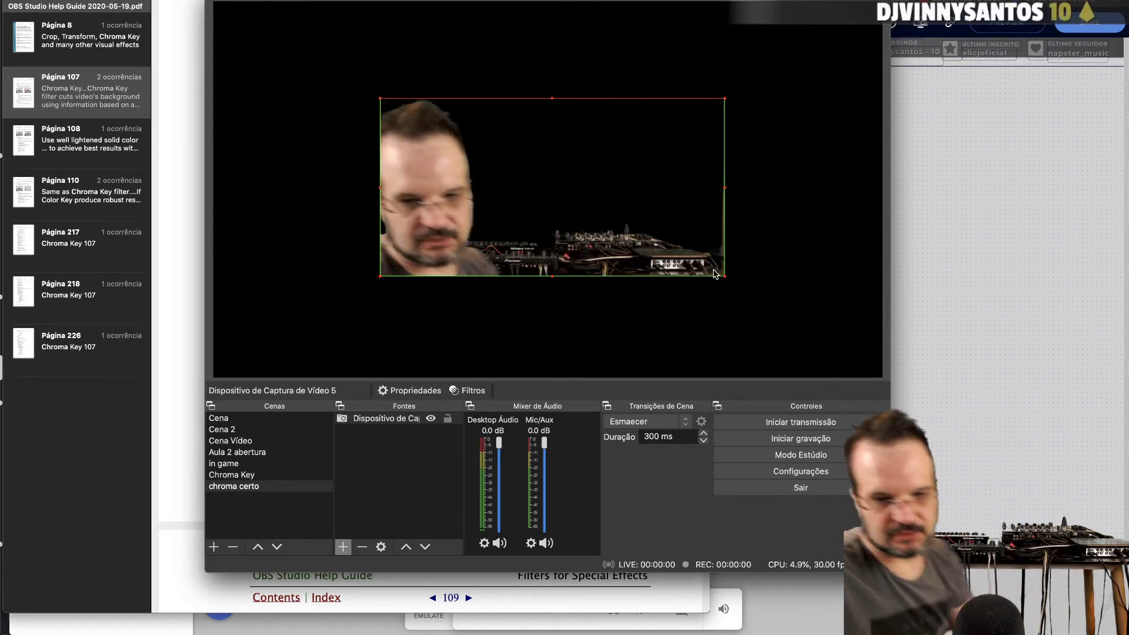
Preview 11.png from the Pack06NightClub/P06S11 folder in Downloads and add it to the chroma certo scene.
mouse_move(3, 632)
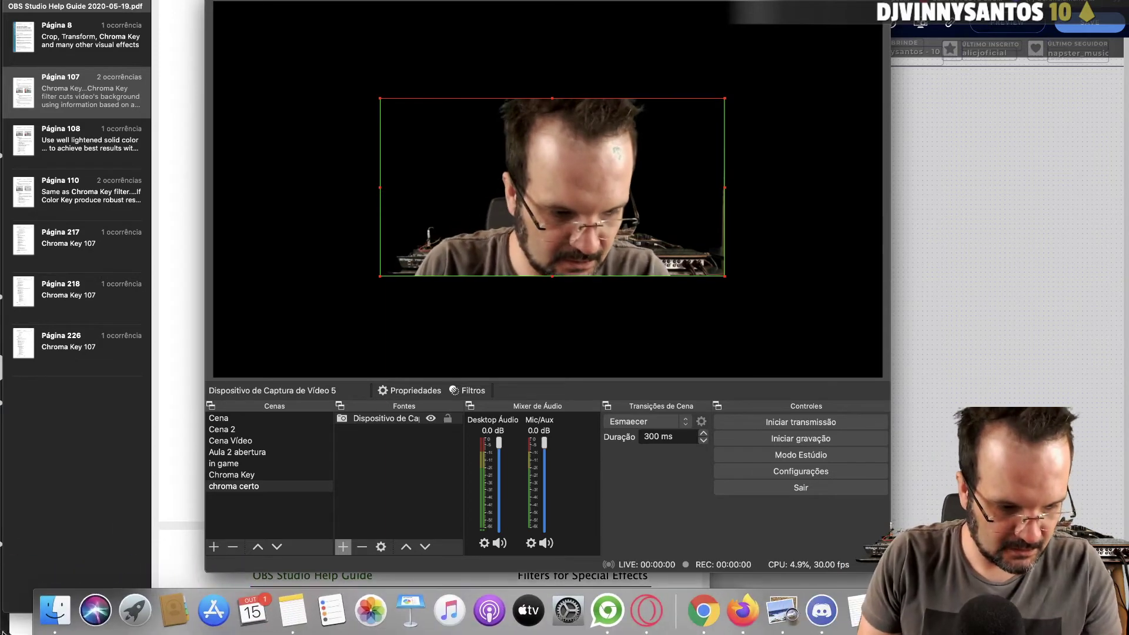
click(54, 610)
click(266, 315)
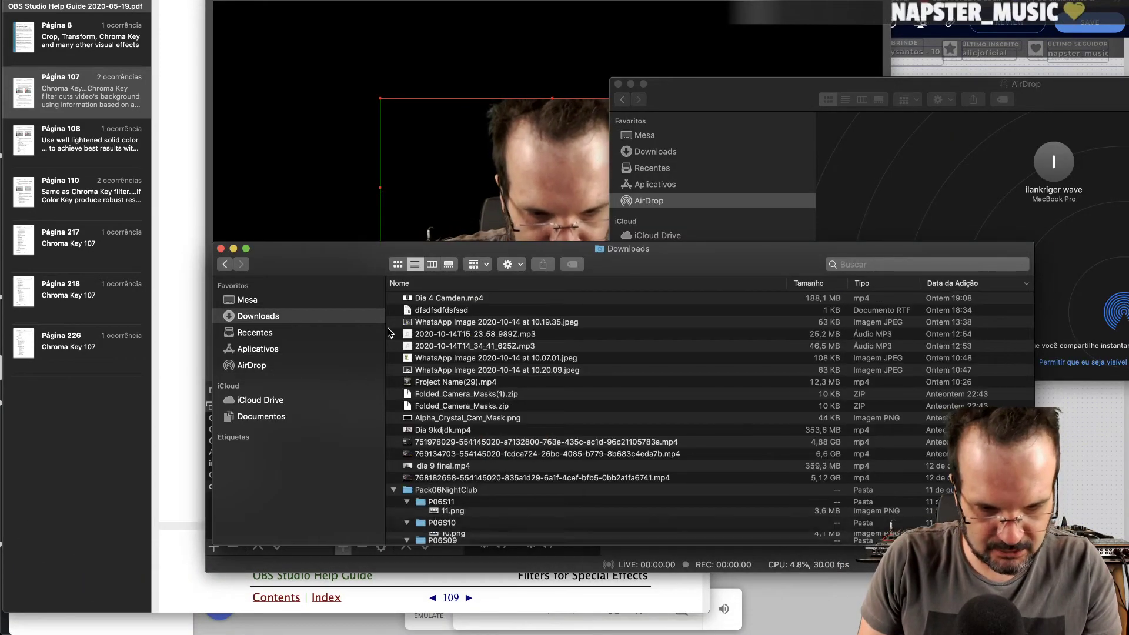
scroll(437, 463, down, 5)
click(439, 461)
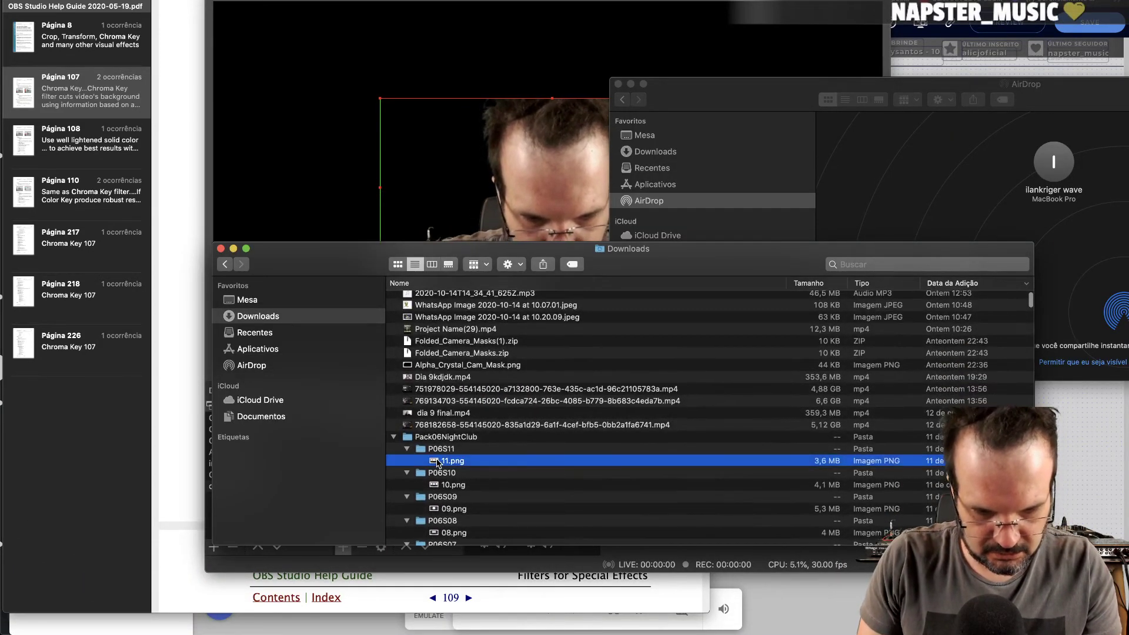
key(space)
key(space)
drag(445, 463, 448, 171)
click(429, 170)
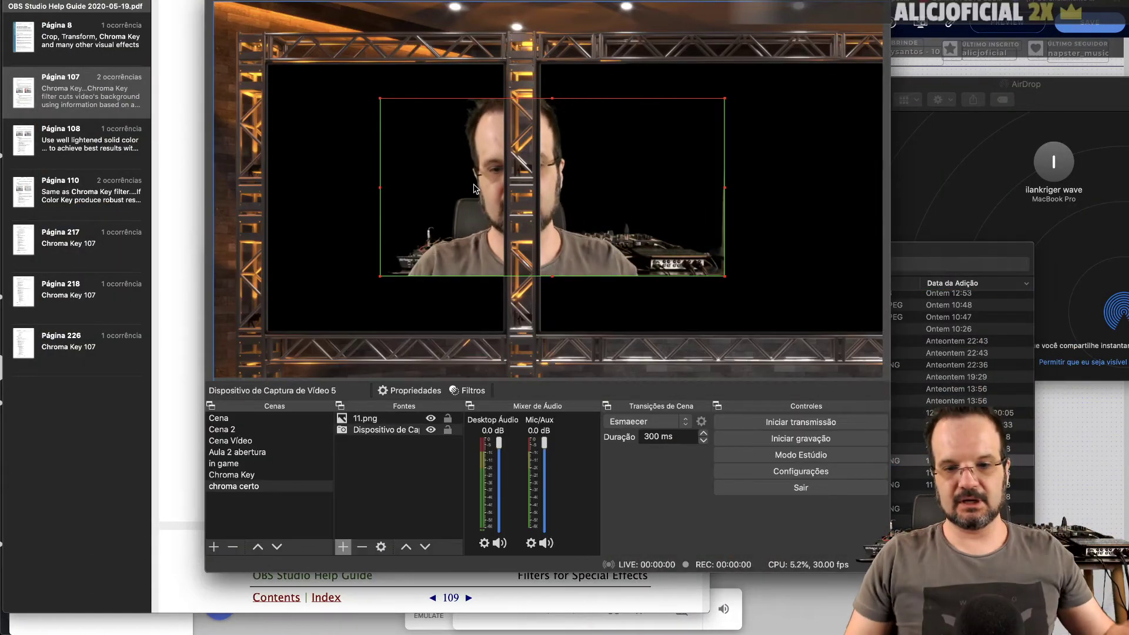
Scale the 11.png stage image to fill the canvas and place it below the camera source in the source order.
click(416, 171)
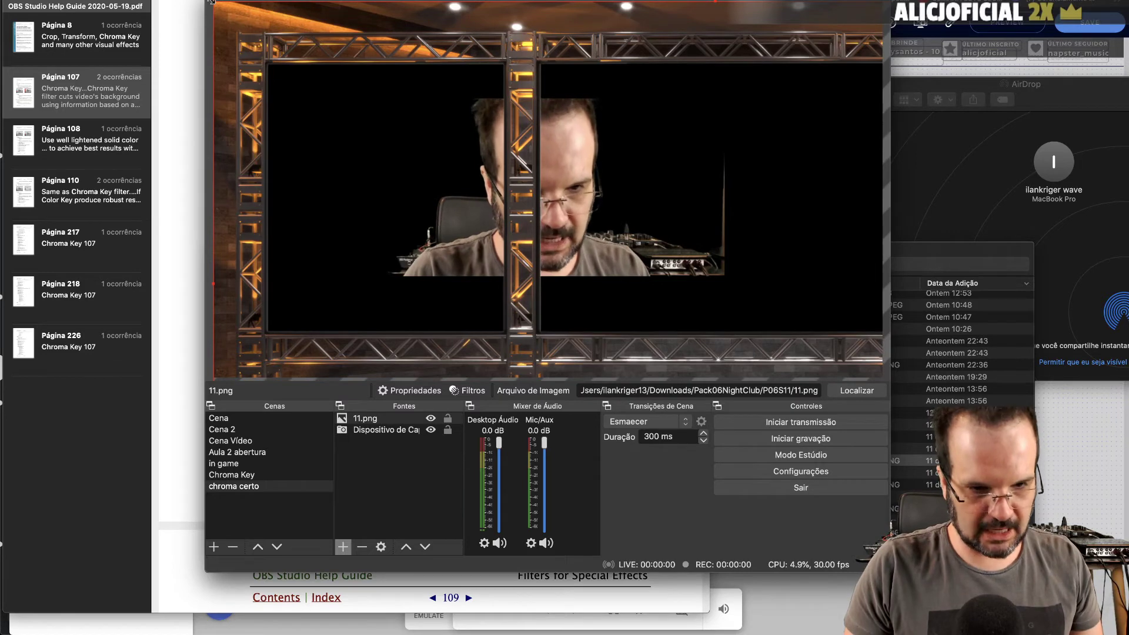
drag(216, 9, 267, 52)
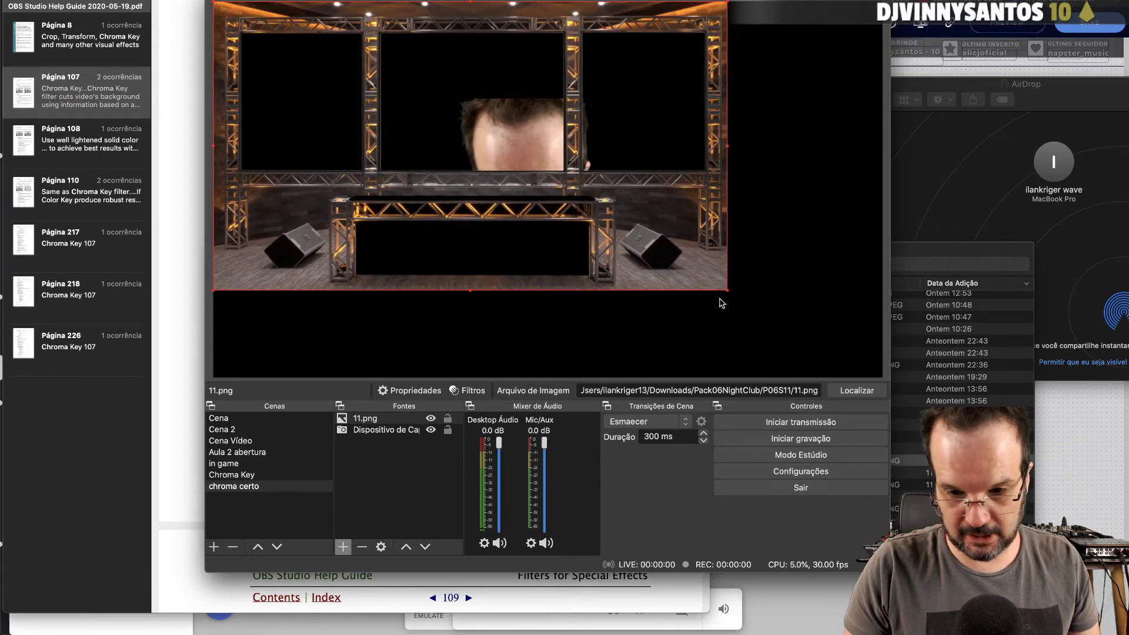
drag(726, 290, 879, 357)
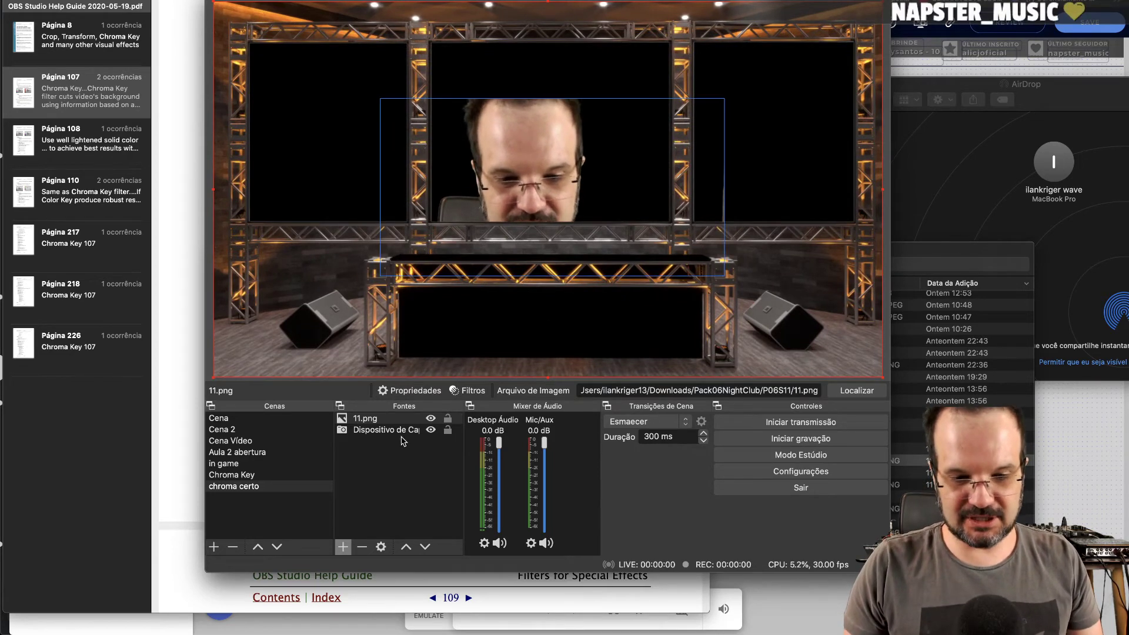
click(371, 442)
click(370, 429)
drag(371, 418, 368, 445)
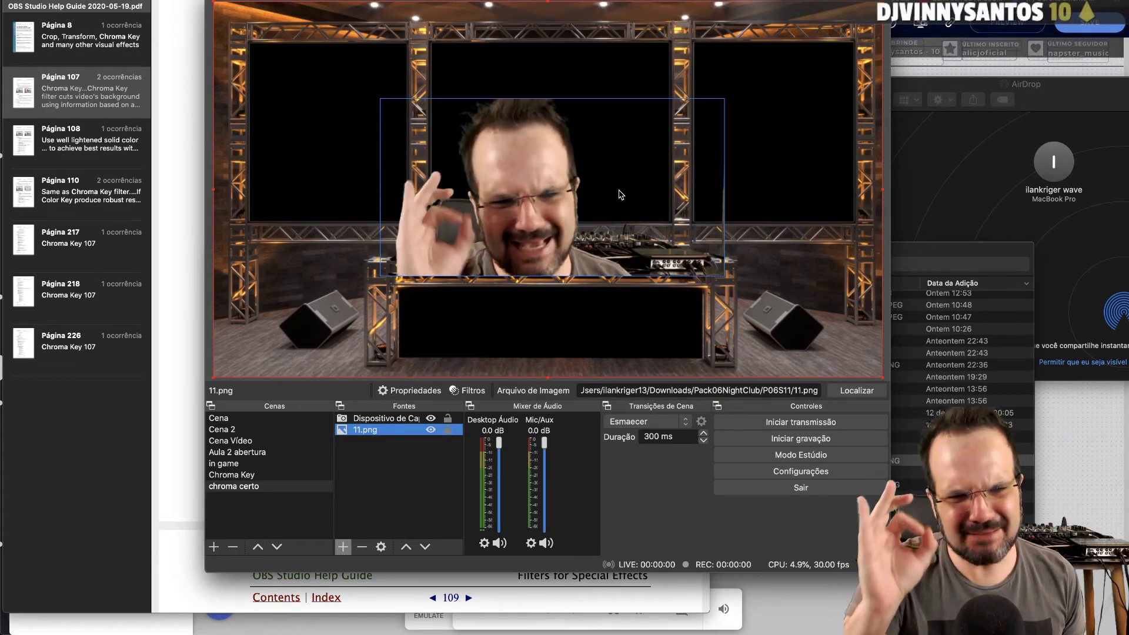
Move the stage image down out of the way and trim the camera source's right and bottom edges.
click(722, 273)
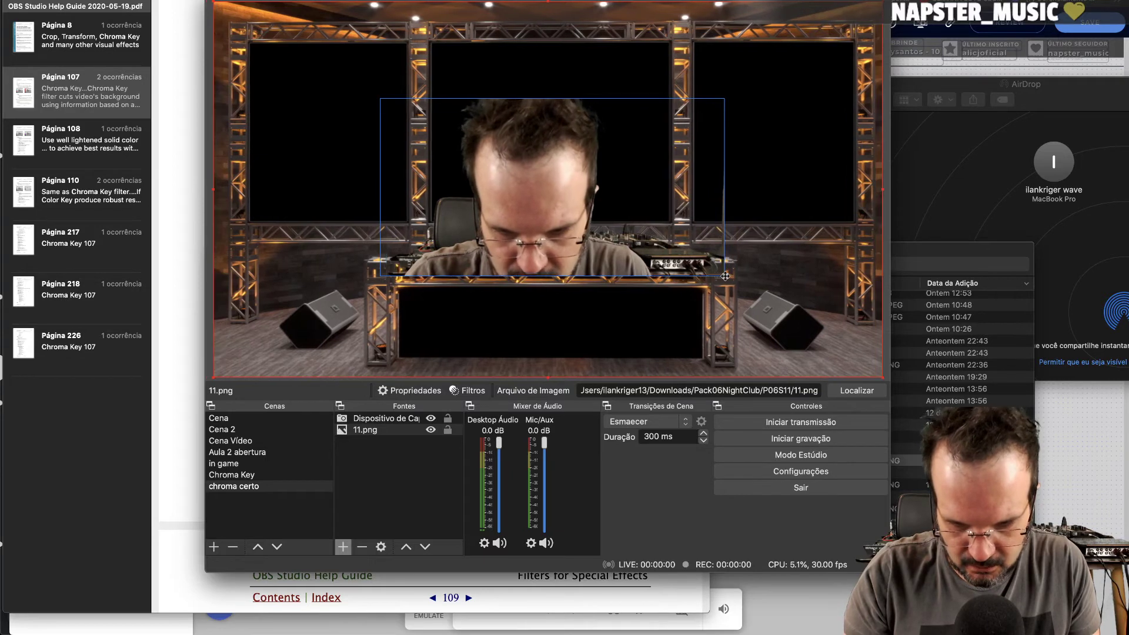
drag(723, 276, 731, 305)
drag(710, 258, 710, 208)
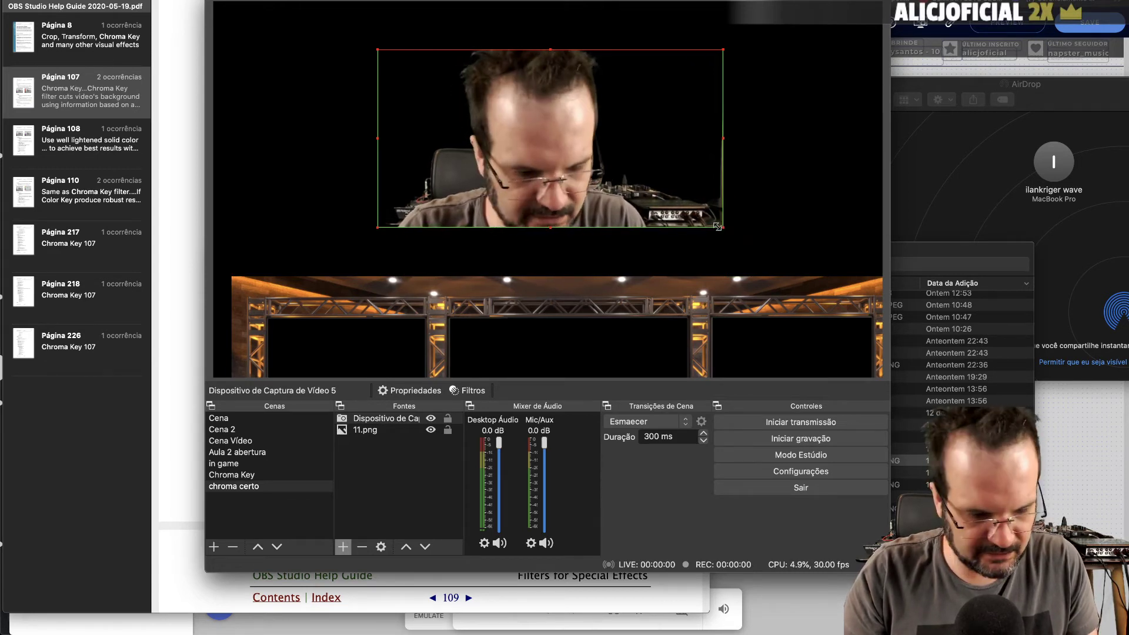
drag(718, 227, 712, 219)
click(712, 247)
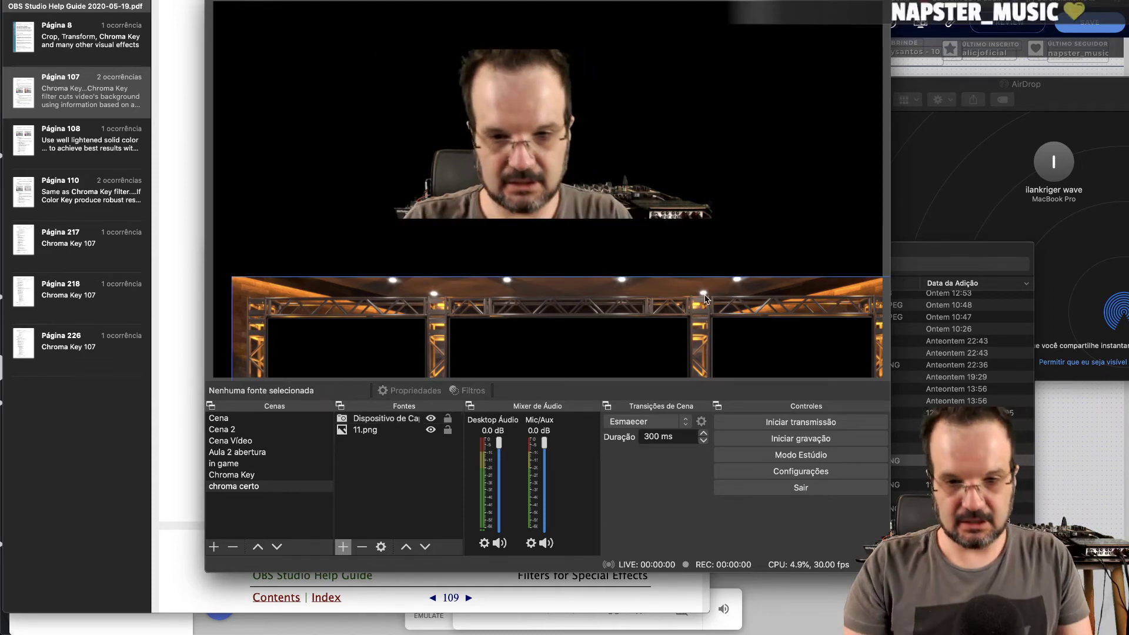
Move the 11.png stage image back up so that it fills the whole canvas.
click(711, 323)
drag(711, 323, 710, 18)
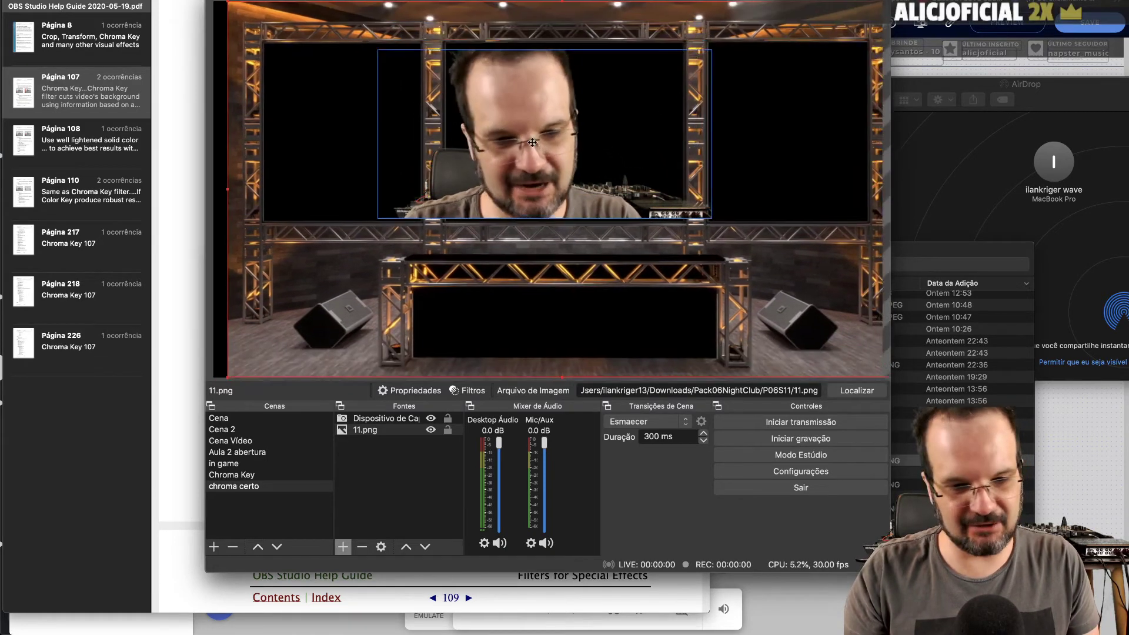
drag(519, 134, 520, 143)
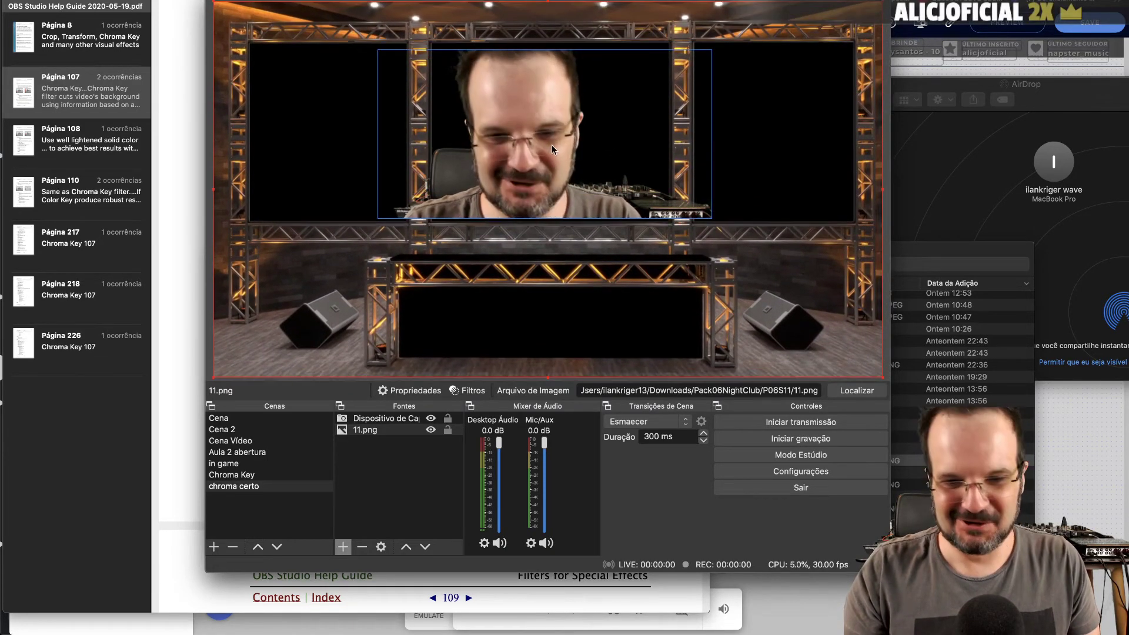
Scale the camera source down and position it in front of the centre screen, just above the stage's DJ booth.
click(381, 418)
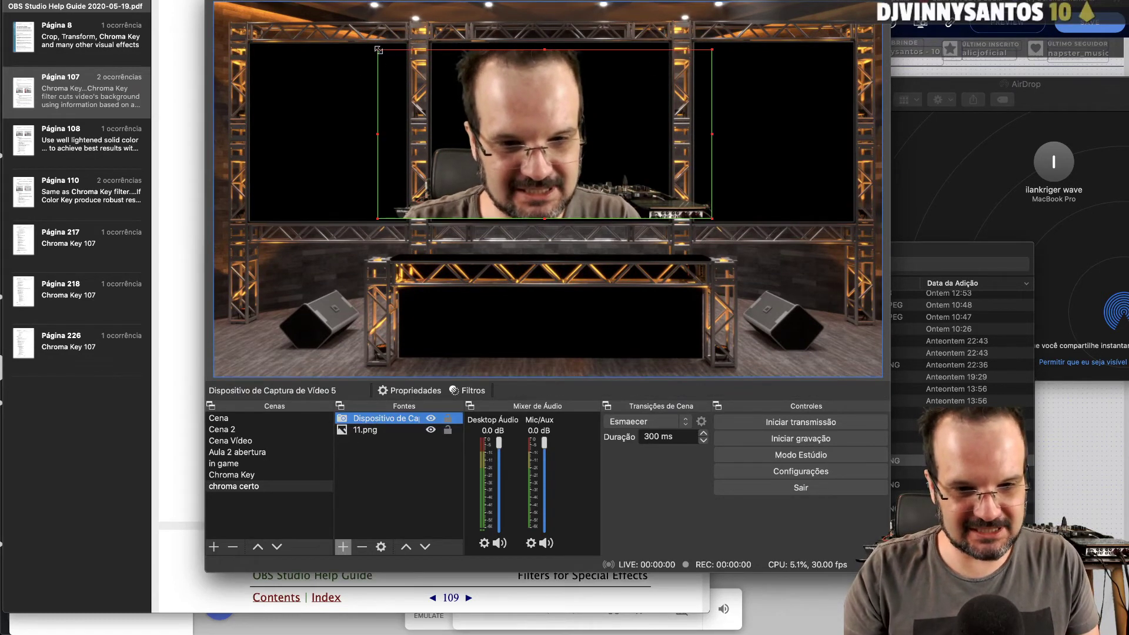
drag(377, 50, 461, 110)
drag(509, 146, 479, 182)
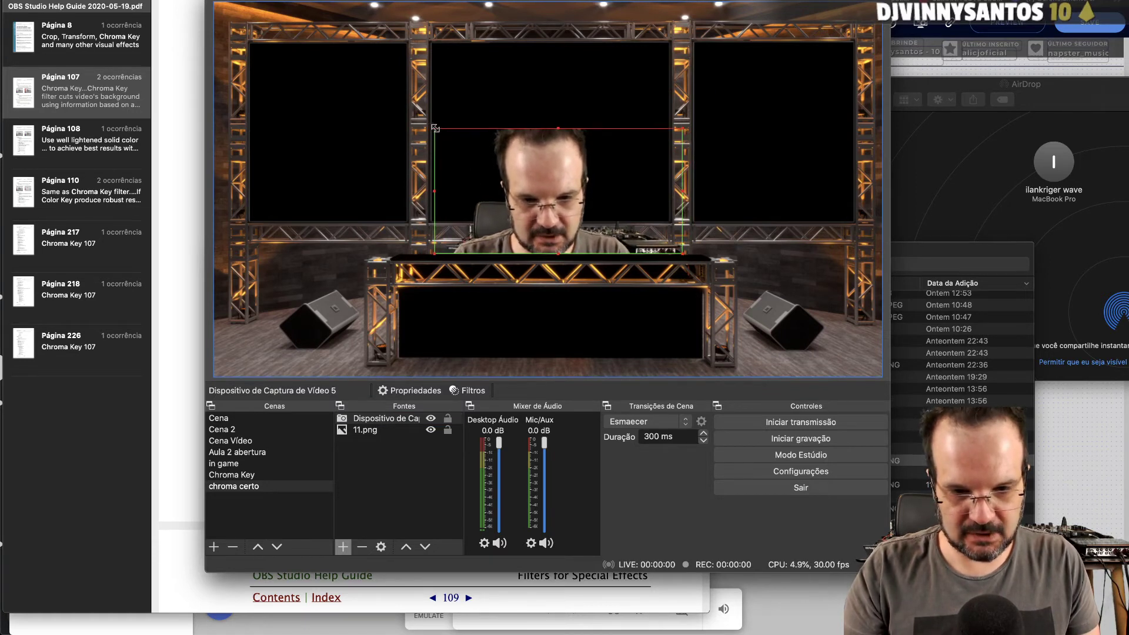
drag(434, 127, 487, 167)
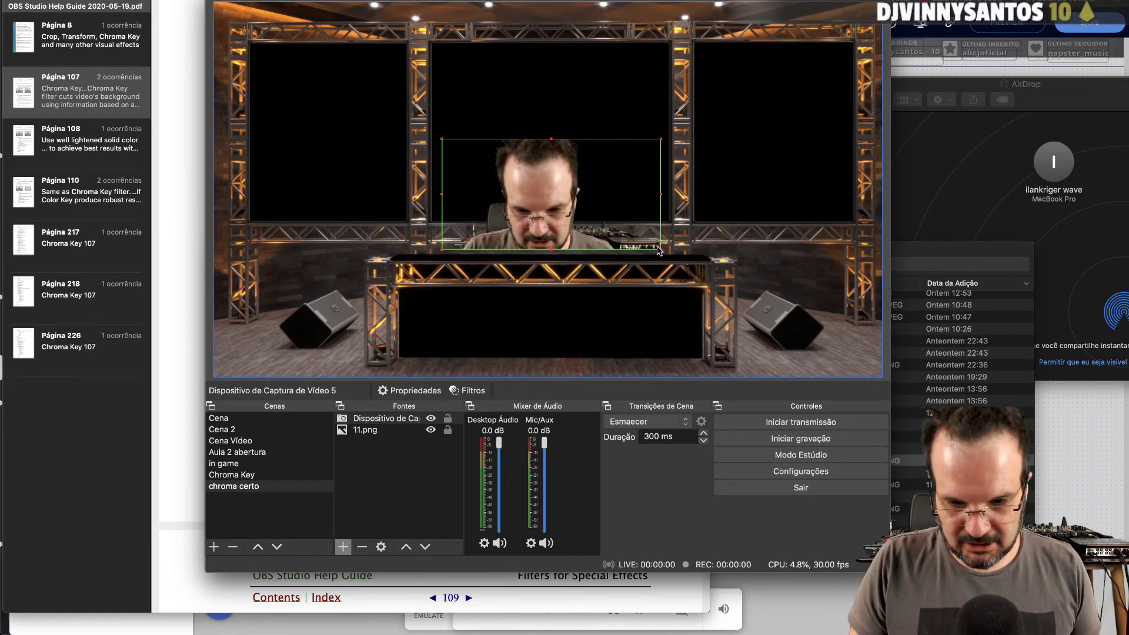
Trim the camera source's lower-right corner slightly, align its bottom edge with the DJ booth top, and clear the selection.
drag(659, 247, 651, 242)
drag(635, 198, 644, 208)
click(578, 257)
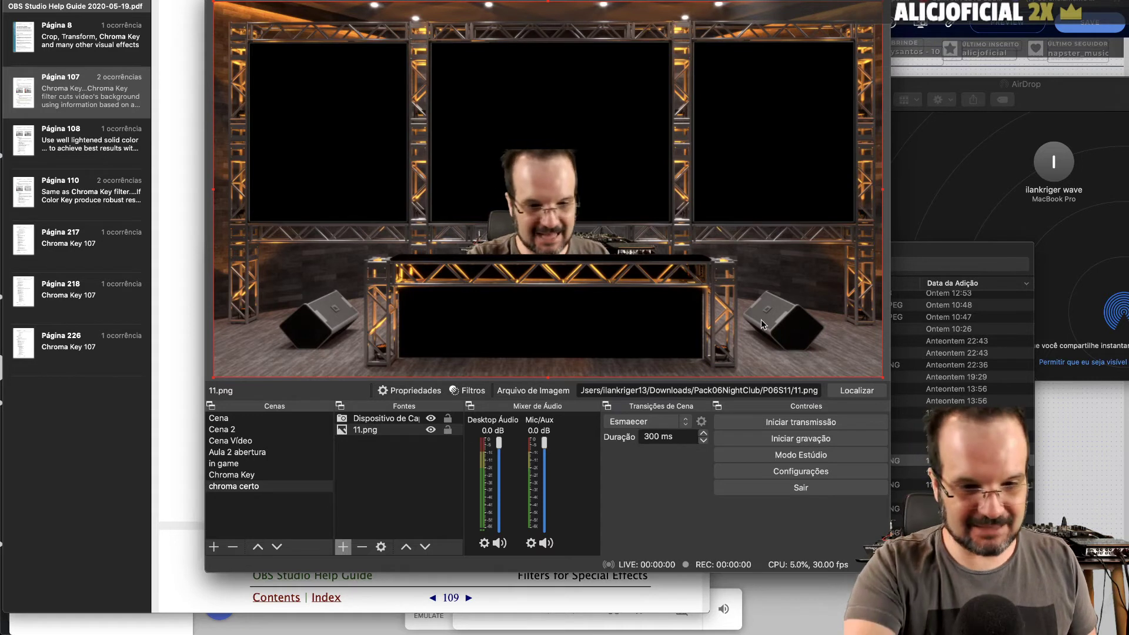
click(388, 439)
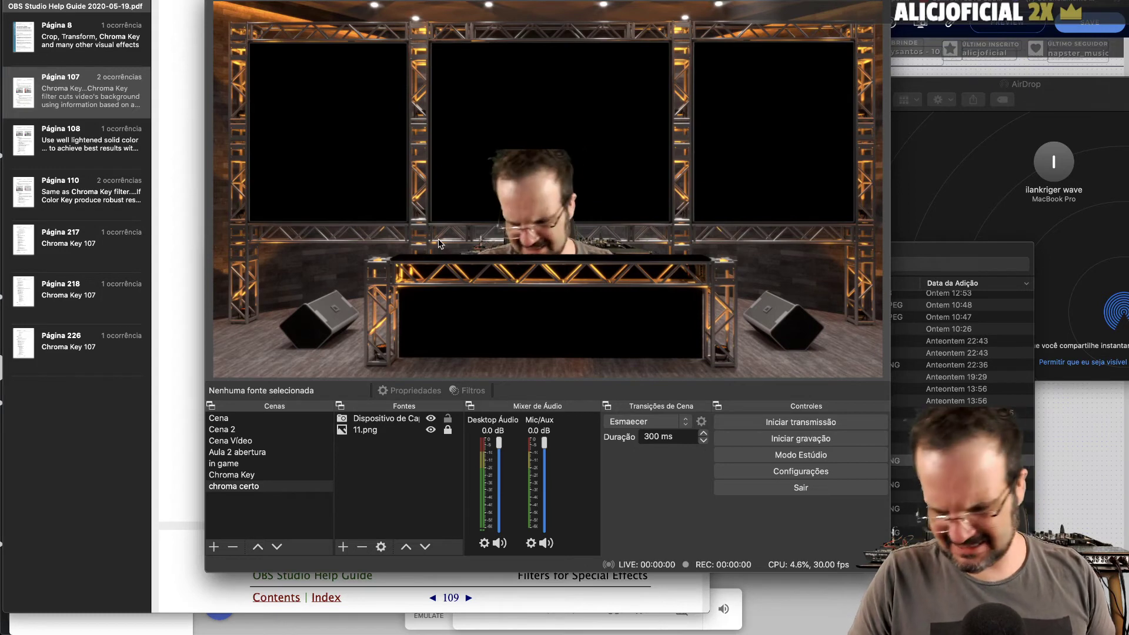
Look through the OBS settings categories, including Vídeo, Avançado, Áudio and Geral, and close the settings without changes.
key(super+comma)
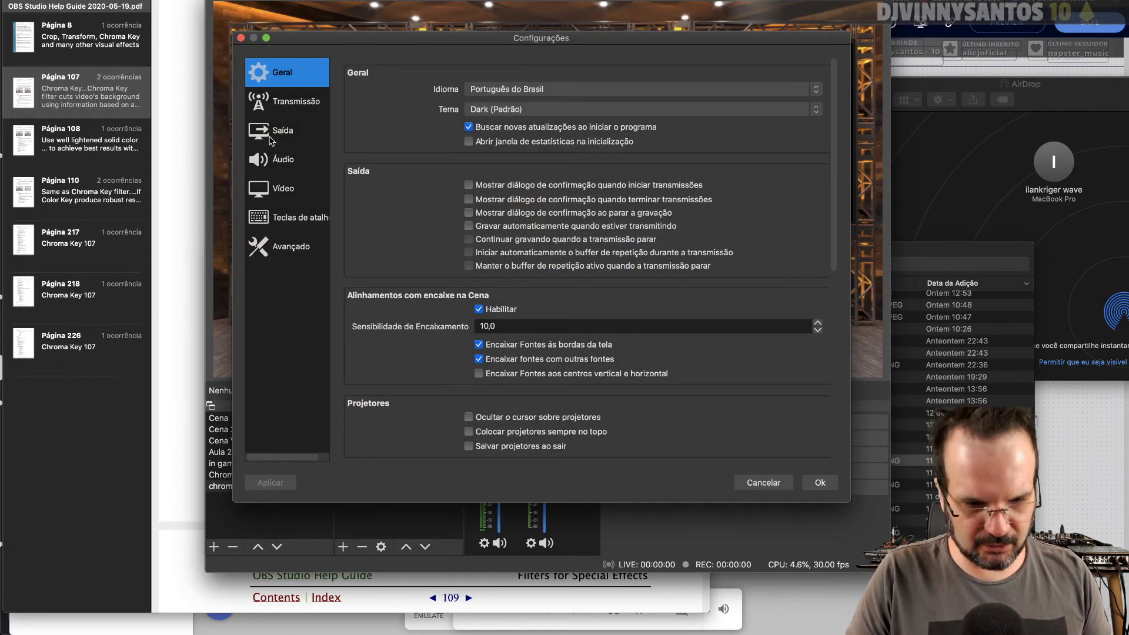
click(285, 217)
click(275, 189)
click(282, 245)
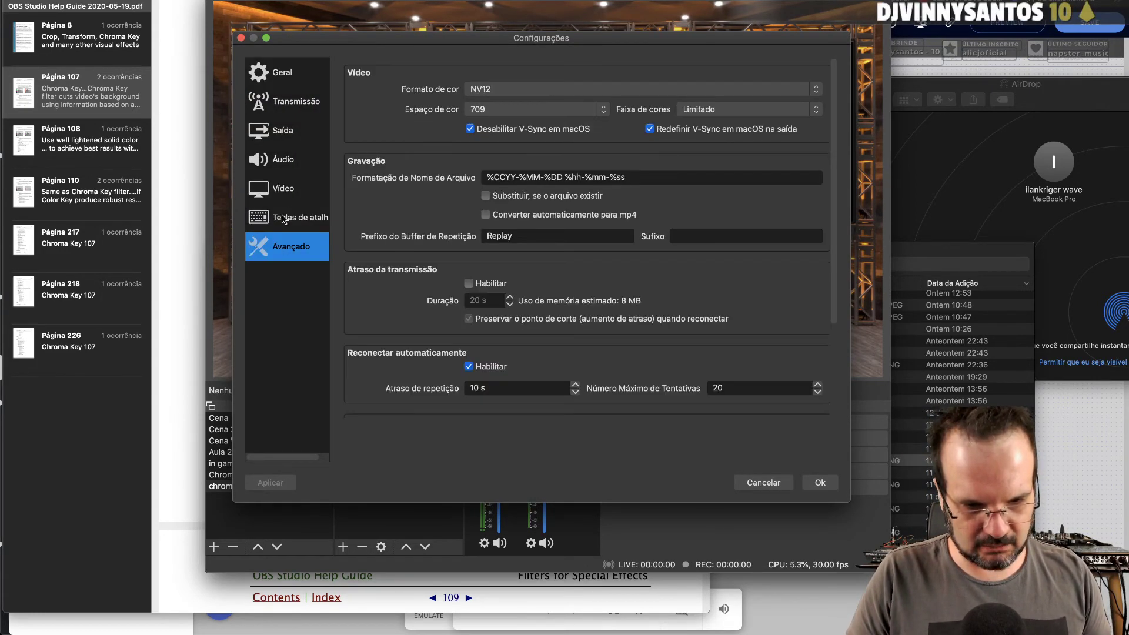
click(281, 160)
click(281, 188)
click(283, 228)
click(283, 188)
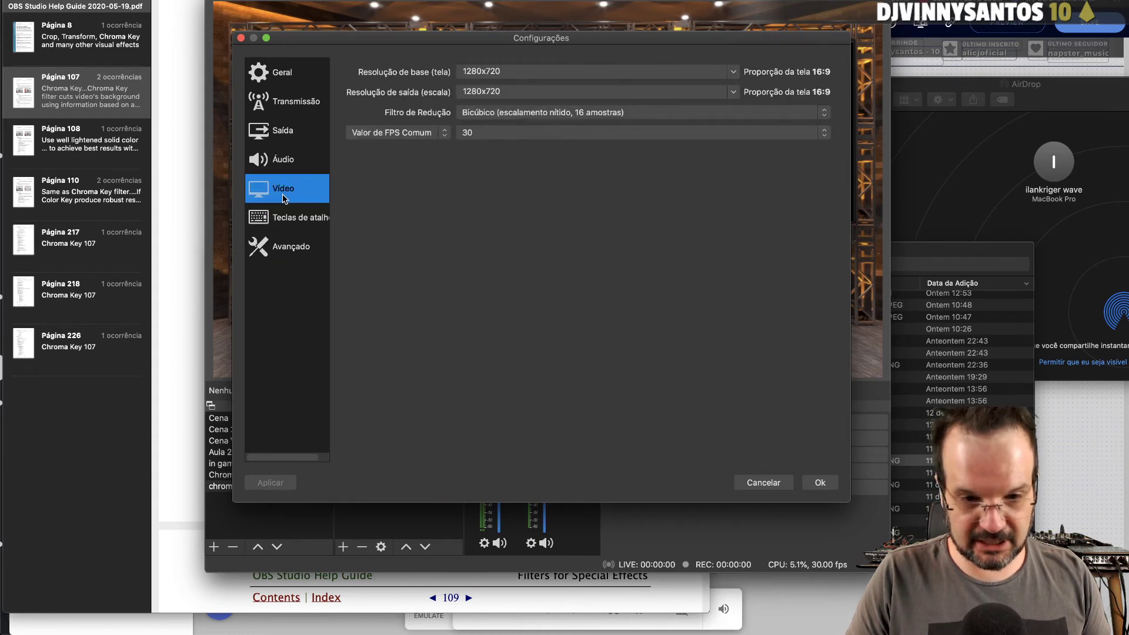
click(281, 161)
click(284, 132)
click(282, 105)
click(275, 71)
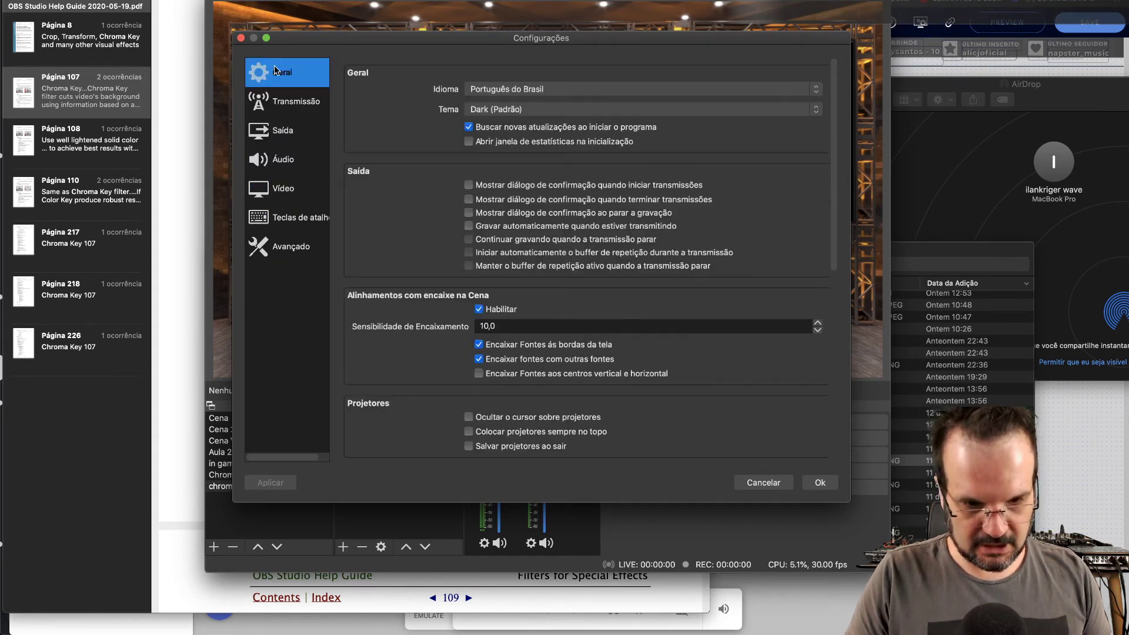
click(763, 482)
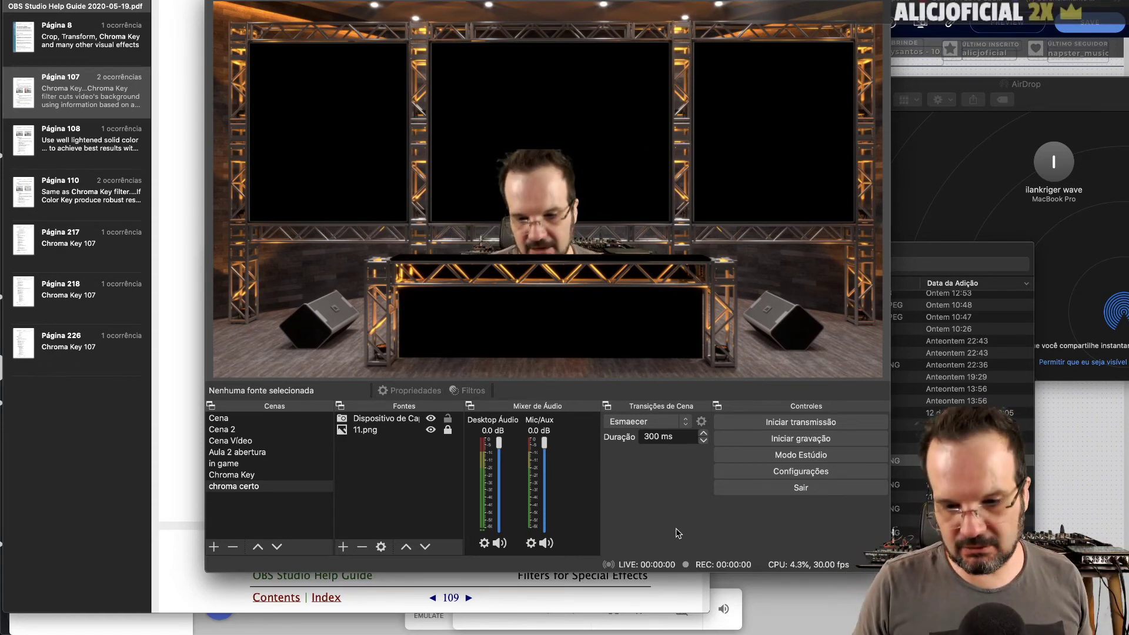
Search the computer for "y2" and add the y2mate.com Glasgow to London video to the scene as a source.
key(super+space)
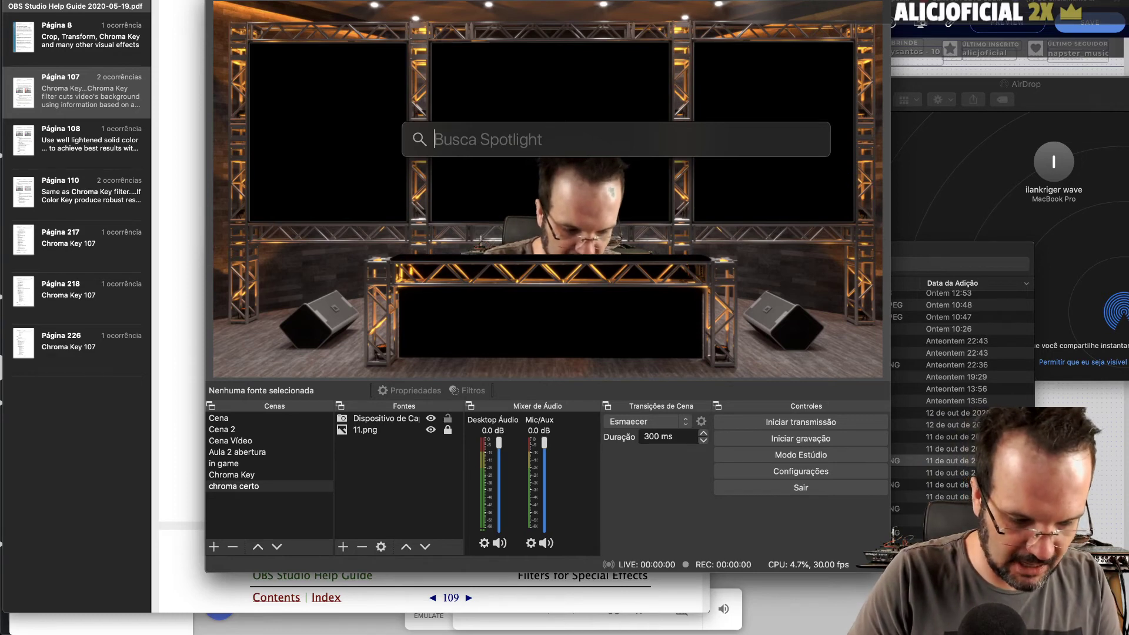
text(y2)
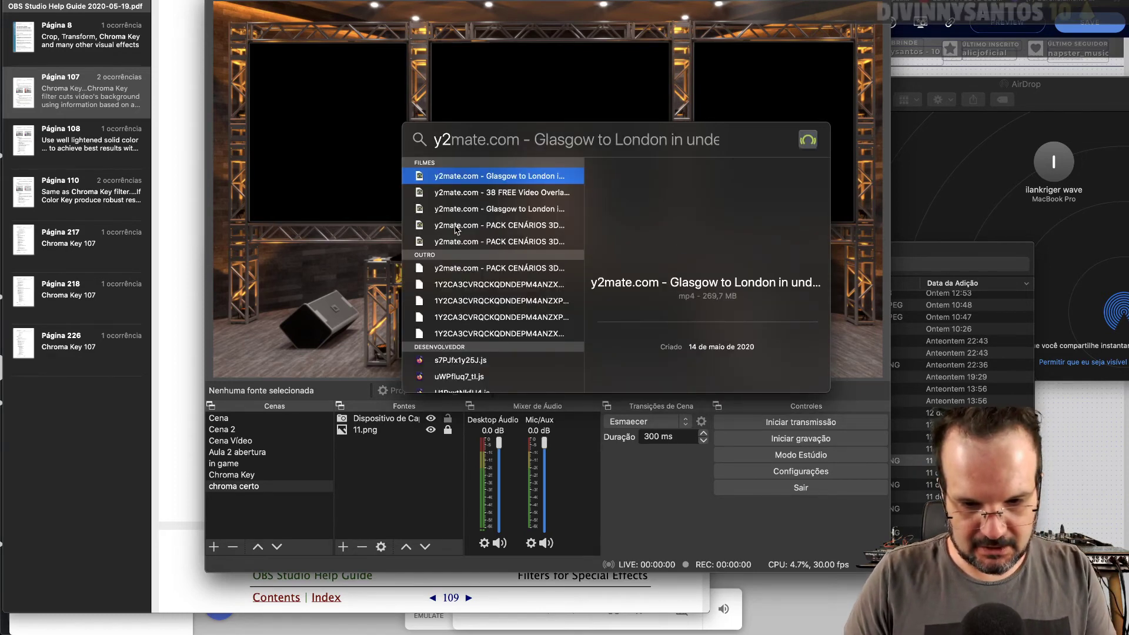
scroll(456, 229, down, 5)
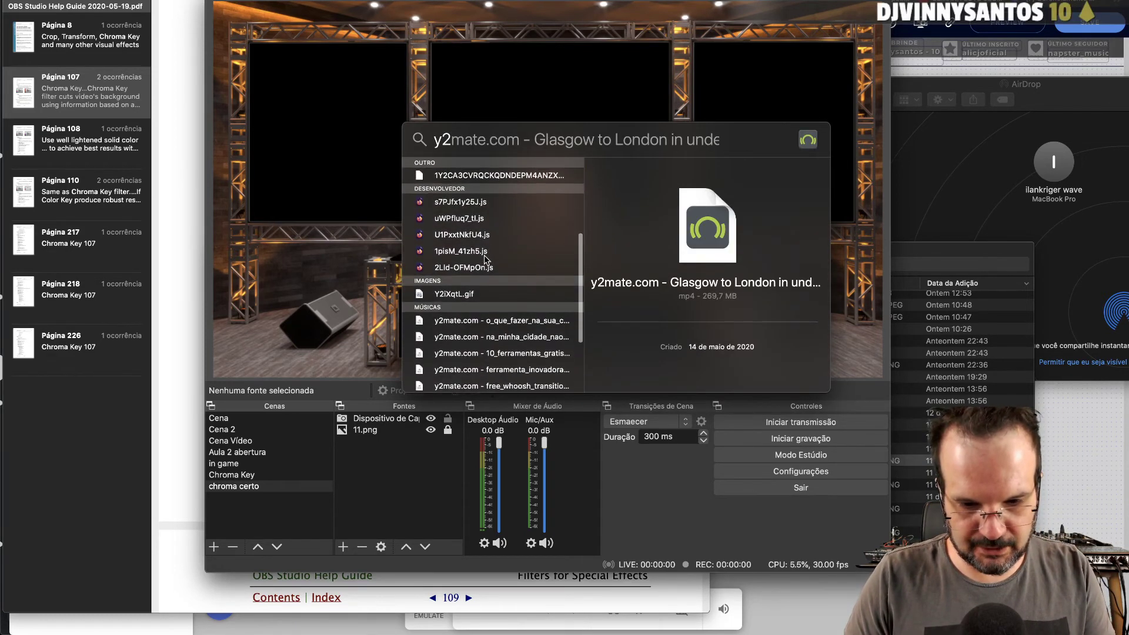
scroll(485, 253, up, 3)
click(488, 234)
scroll(492, 235, up, 2)
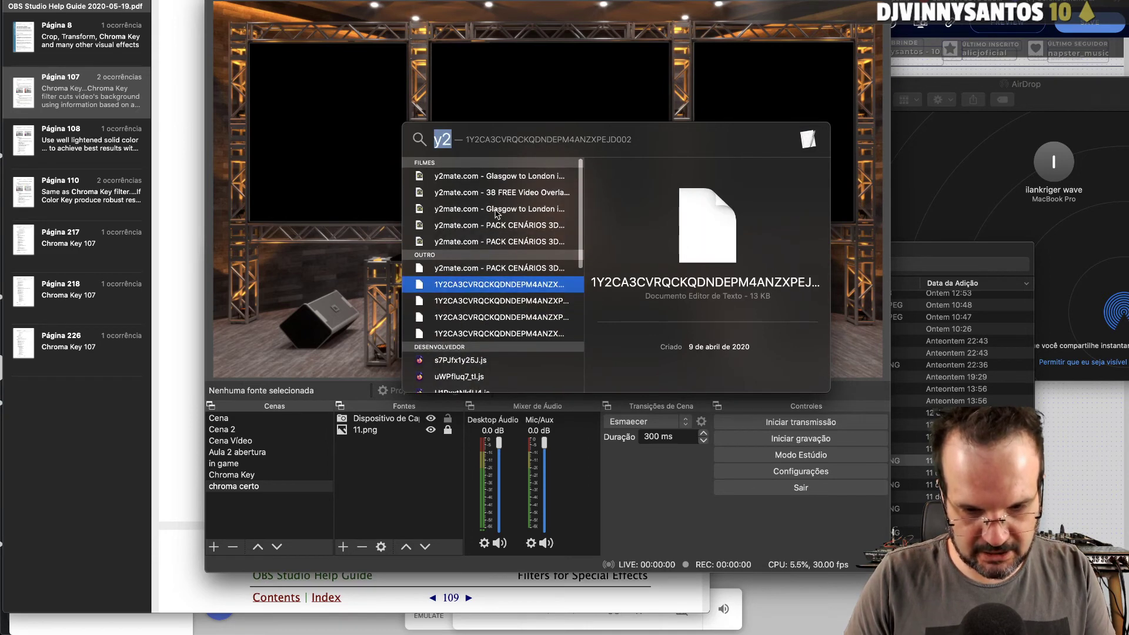
drag(495, 214, 324, 189)
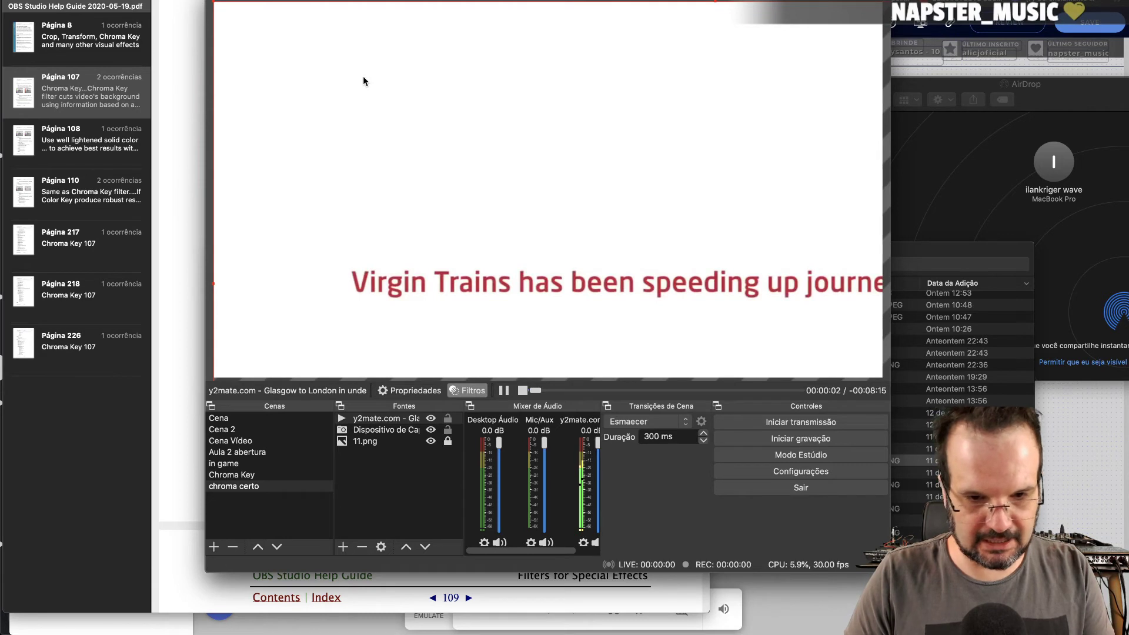
Scale and move the Glasgow to London video so that it spans all three stage screens.
drag(363, 80, 405, 111)
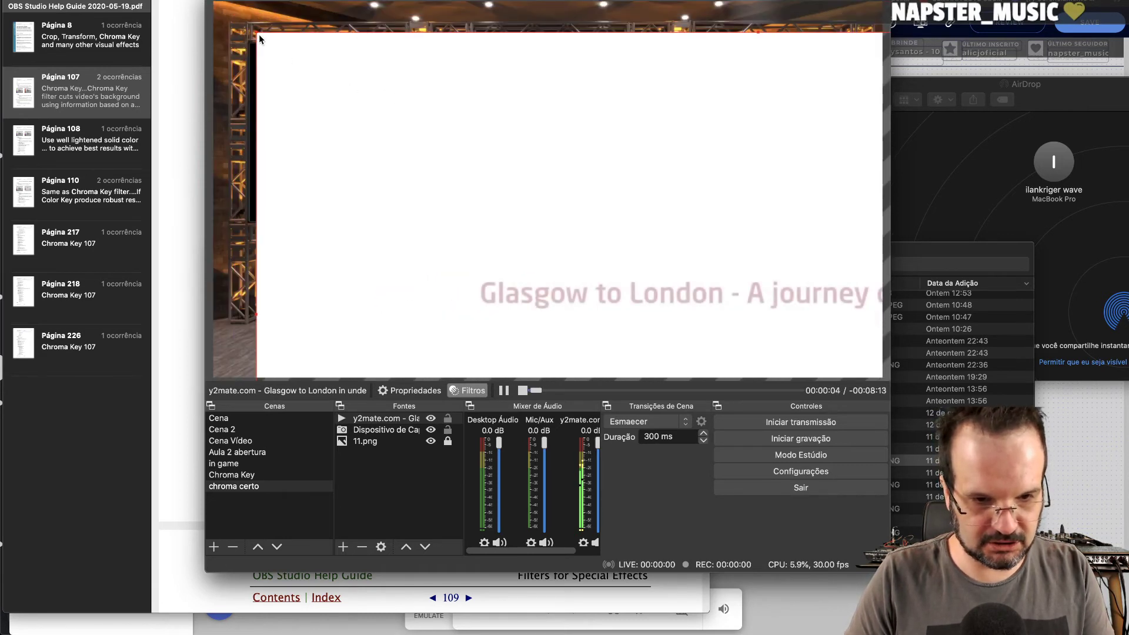
drag(259, 34, 462, 191)
drag(533, 243, 327, 108)
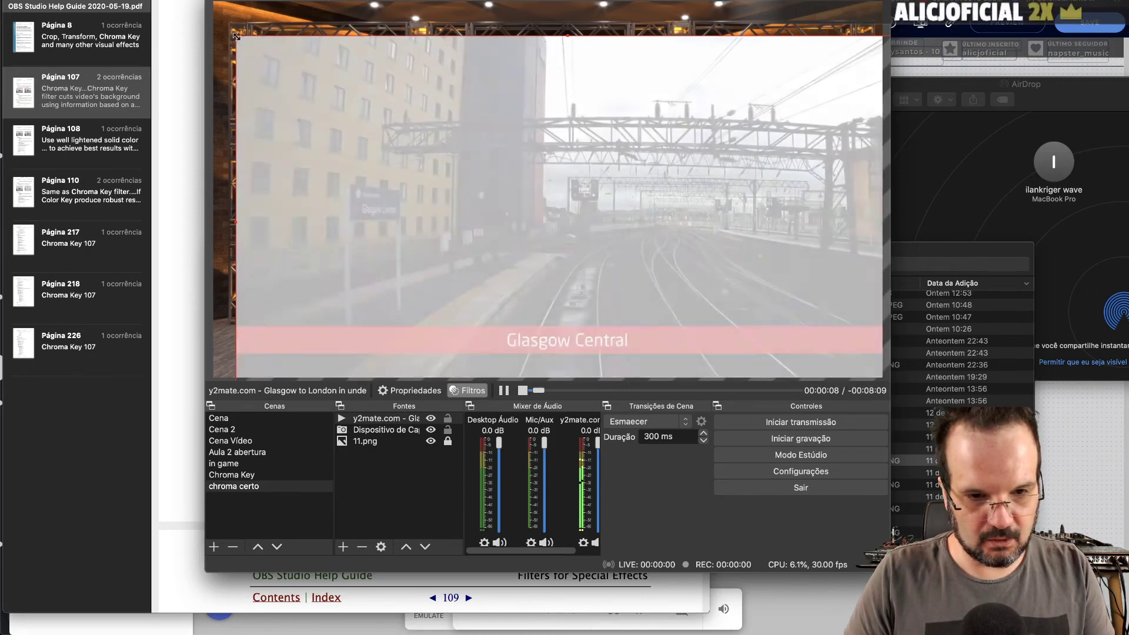
drag(232, 36, 341, 96)
drag(401, 170, 298, 100)
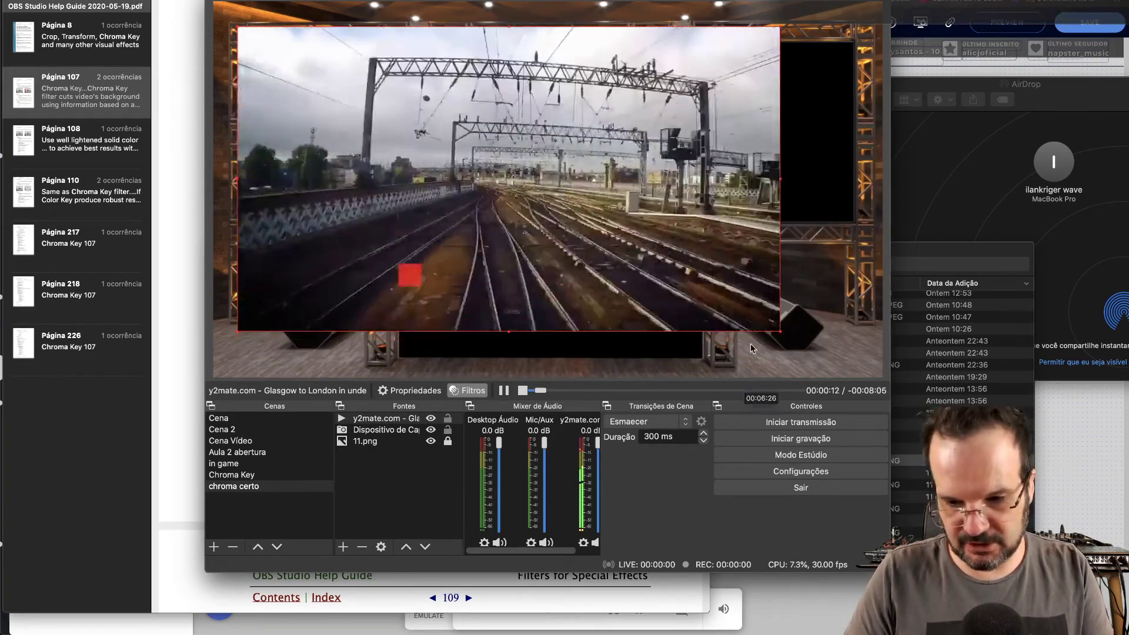
drag(781, 329, 862, 377)
drag(794, 318, 793, 356)
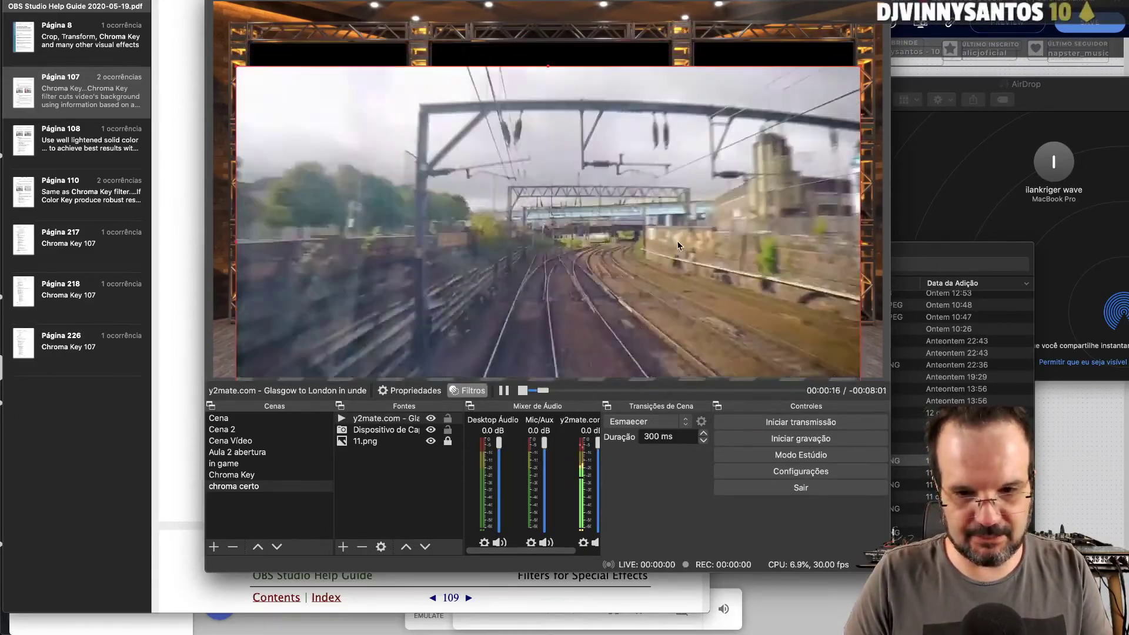
drag(588, 228, 586, 189)
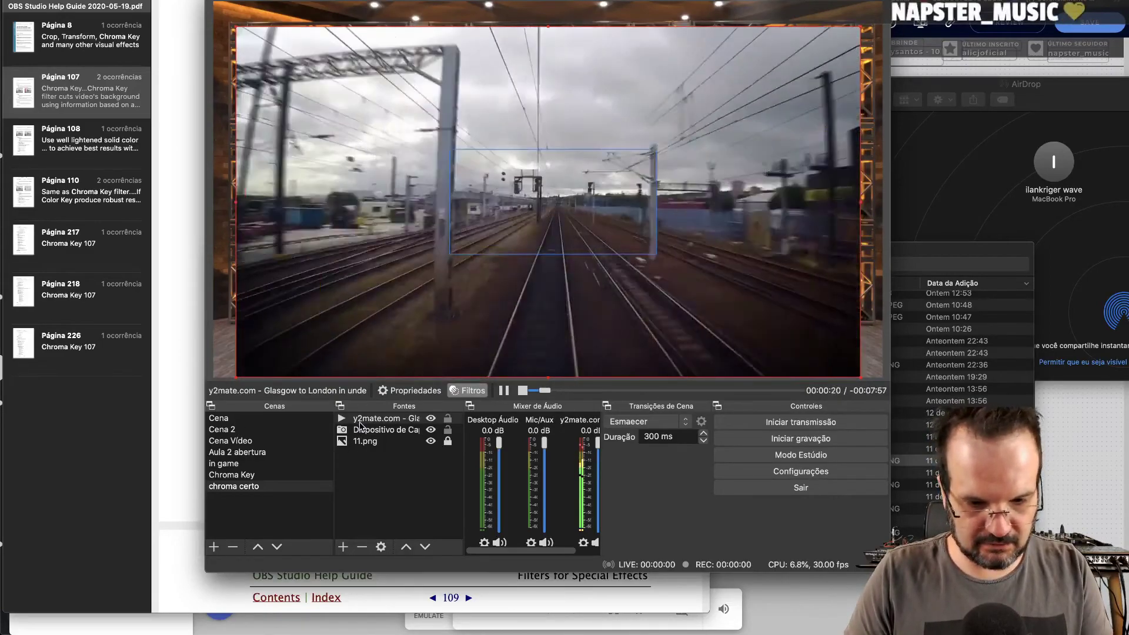
Place the Glasgow to London video beneath 11.png in the source order and lower its audio to silence.
click(369, 420)
drag(368, 420, 371, 458)
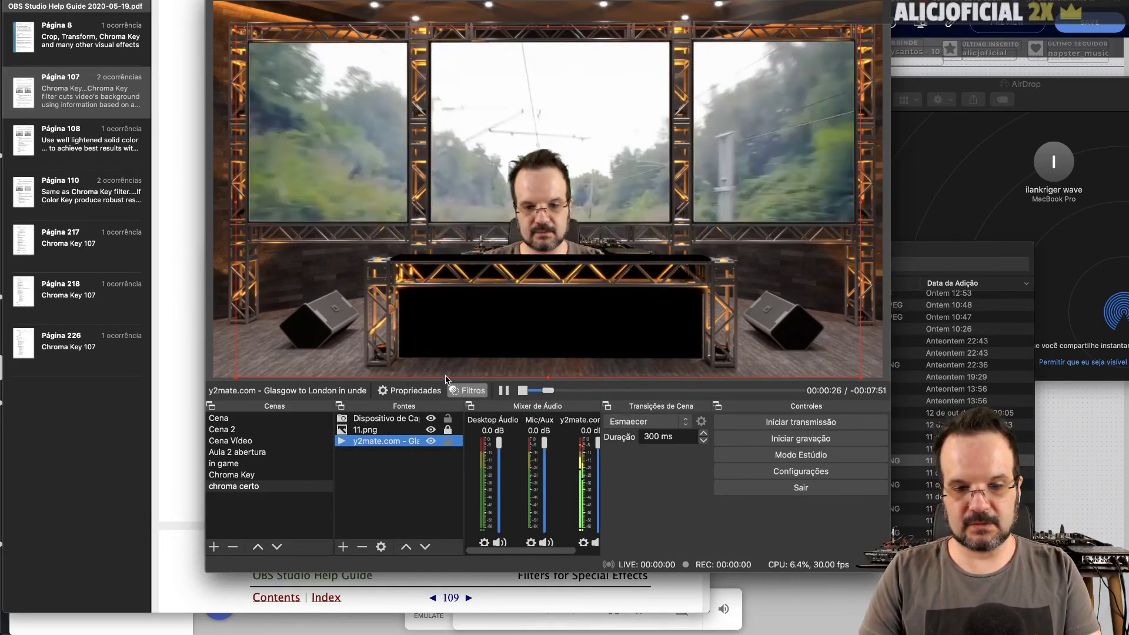
drag(598, 454, 597, 526)
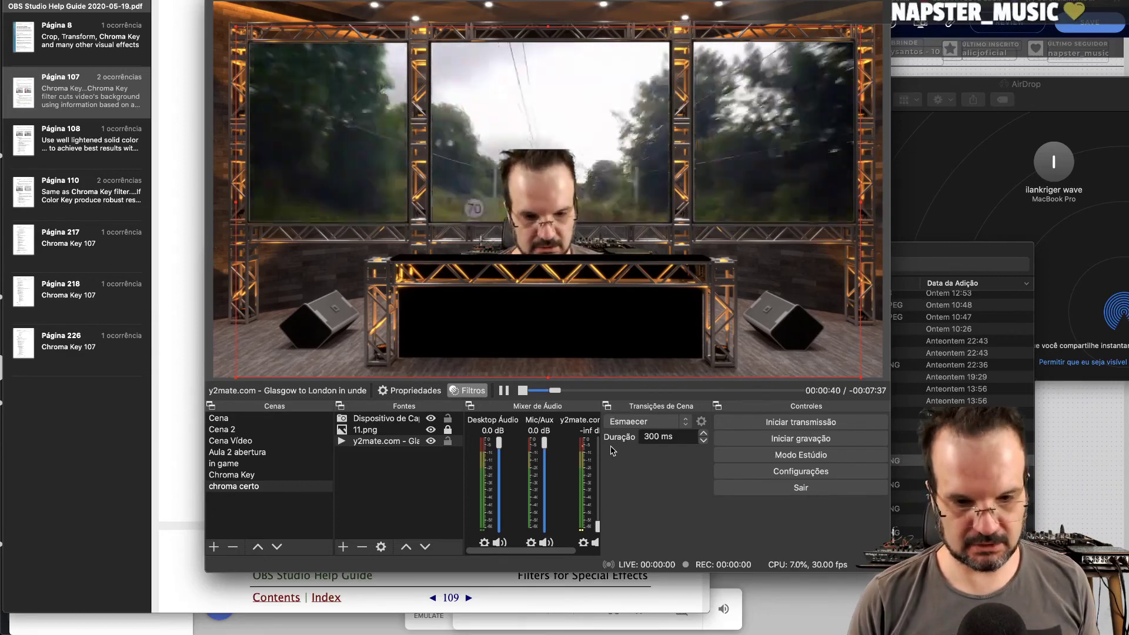
Remove the Glasgow to London video source from the chroma certo scene.
click(388, 442)
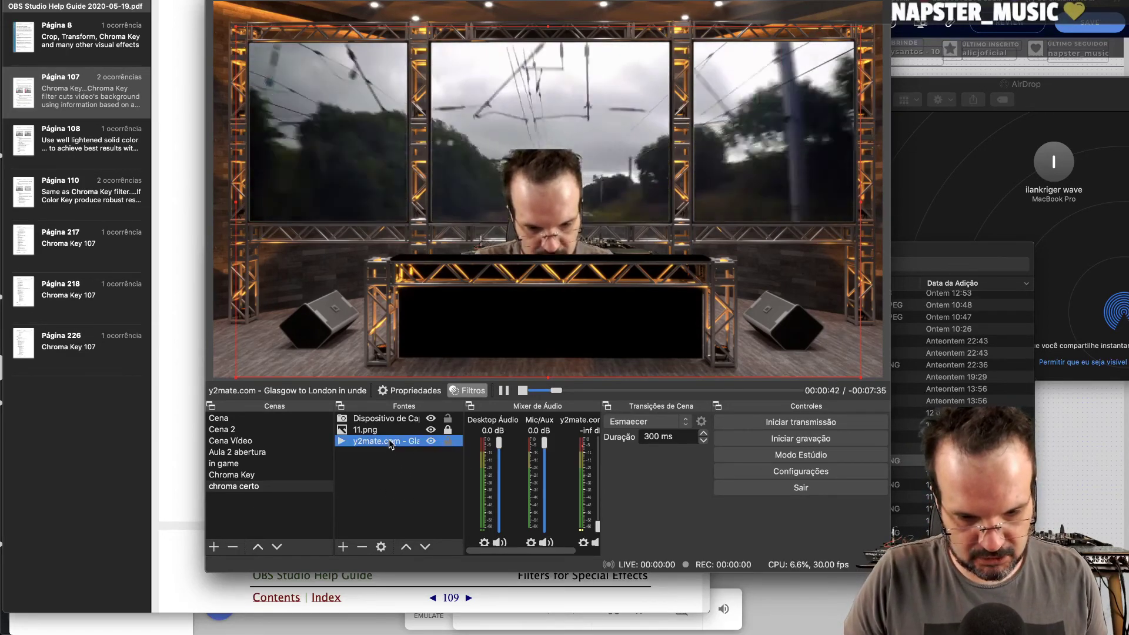
key(BackSpace)
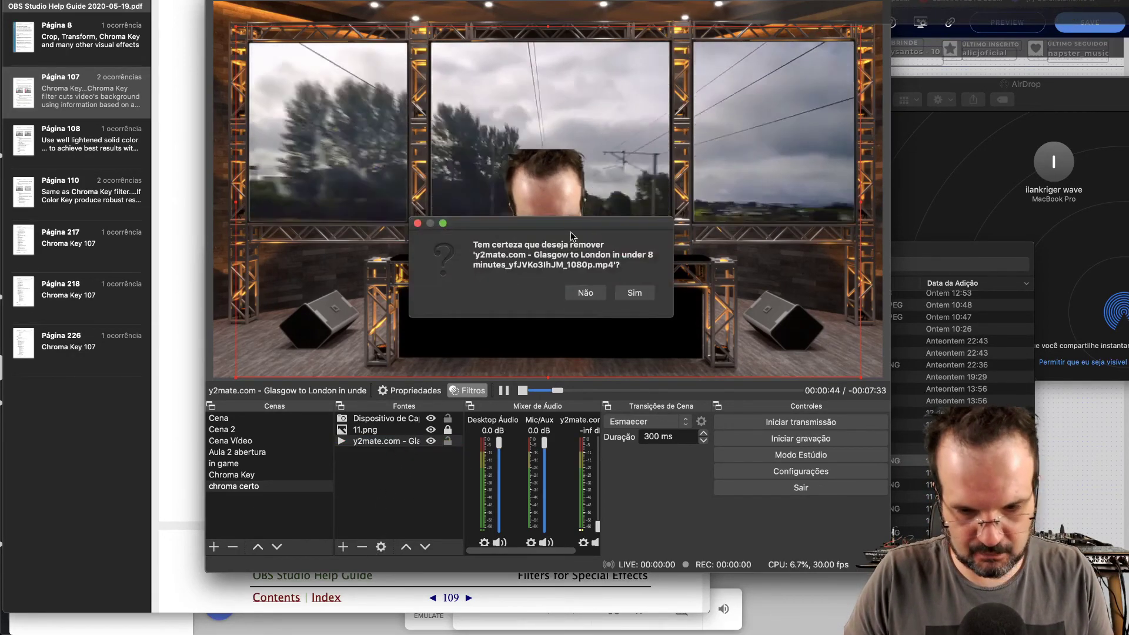
click(634, 293)
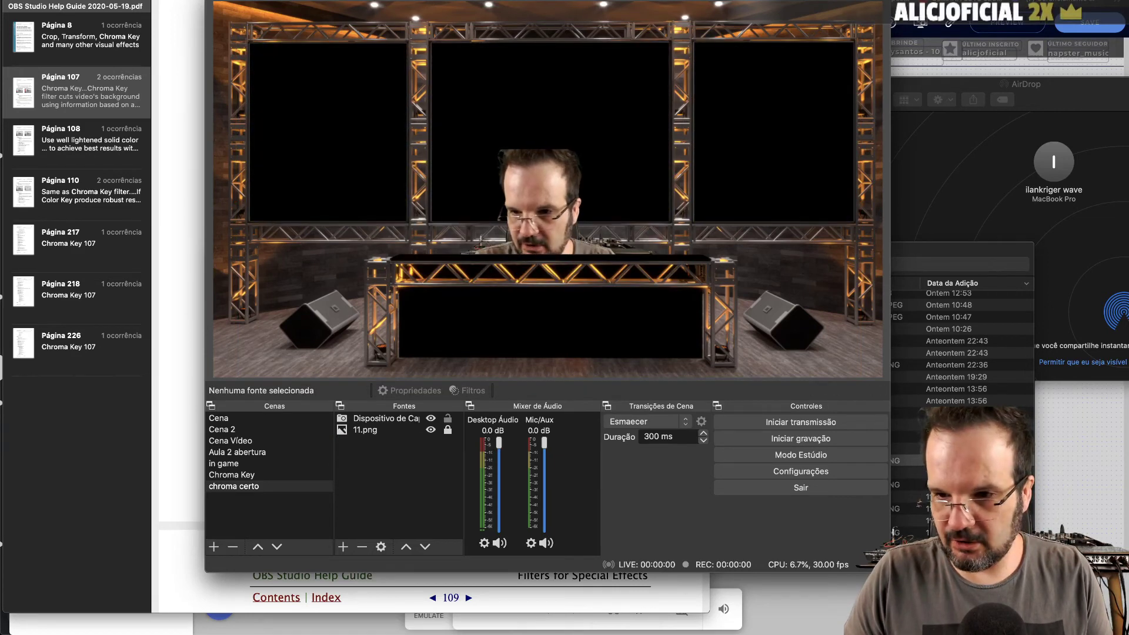
Search the computer for "y2" again and show all matching files in Finder.
key(super+space)
scroll(507, 277, down, 10)
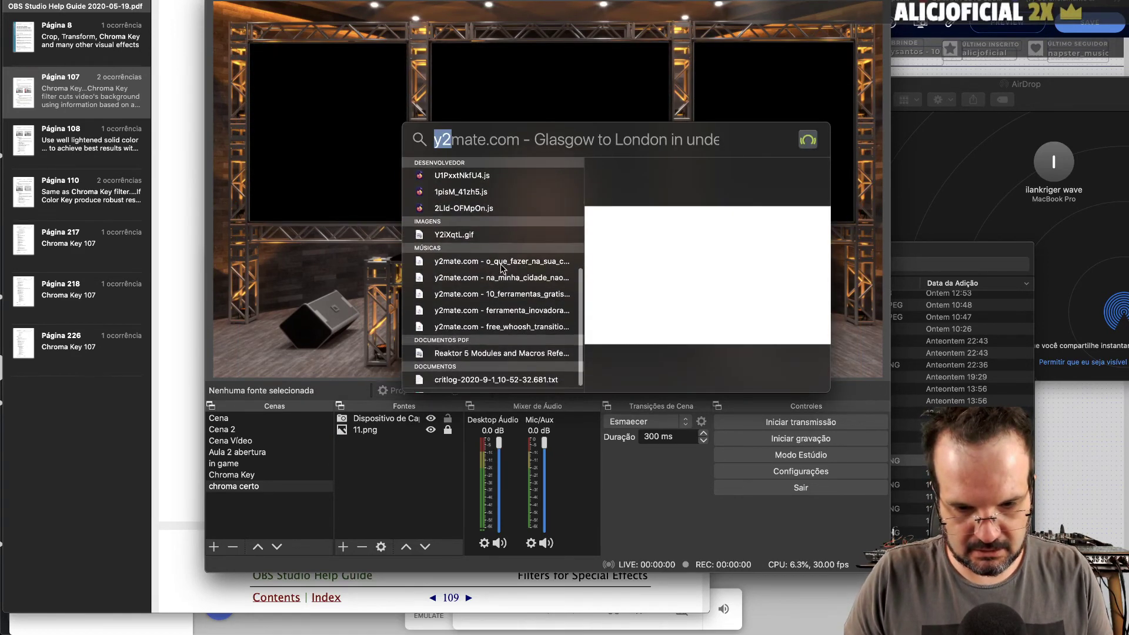
scroll(498, 287, up, 5)
scroll(498, 287, down, 5)
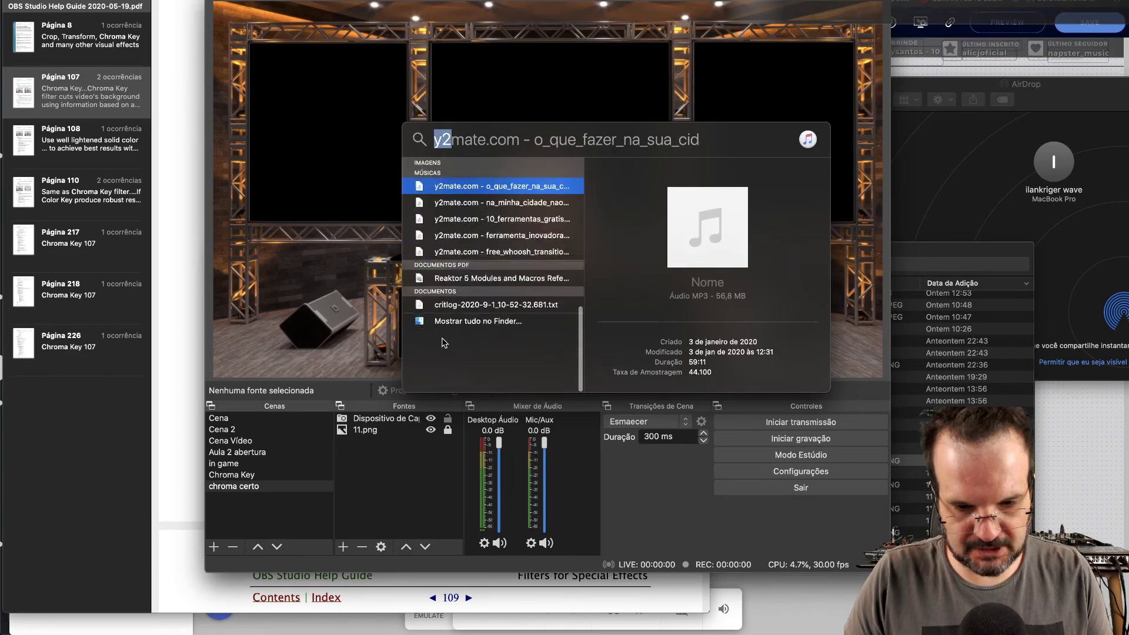
click(448, 385)
click(448, 385)
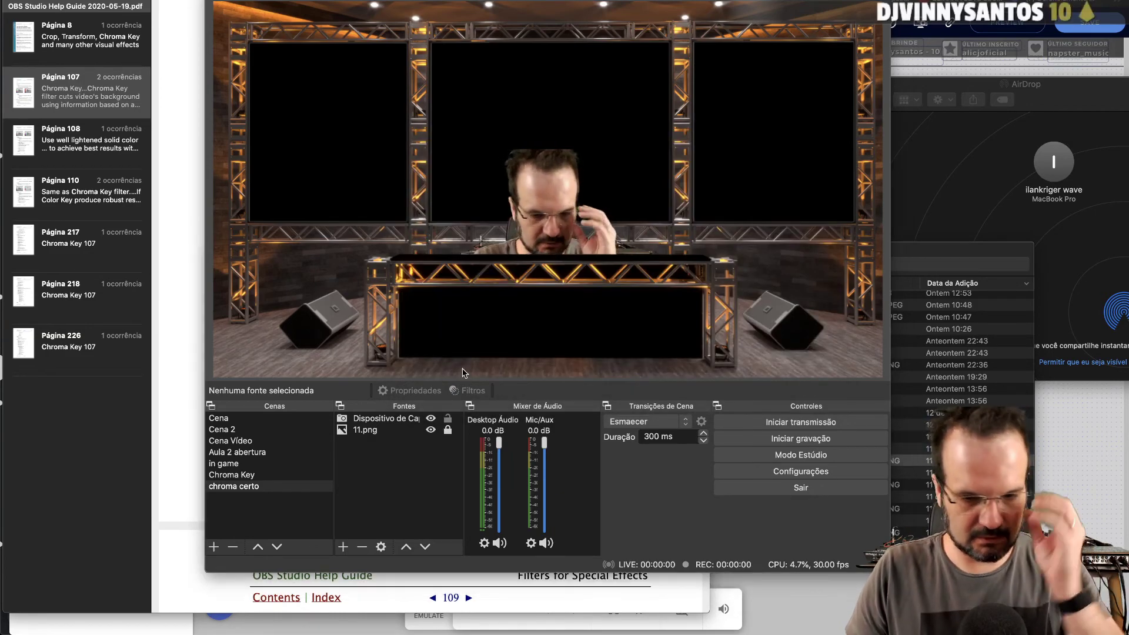
Find the y2mate.com Techno set PIRR video among the Finder results and add it to the scene as a source.
scroll(521, 392, down, 20)
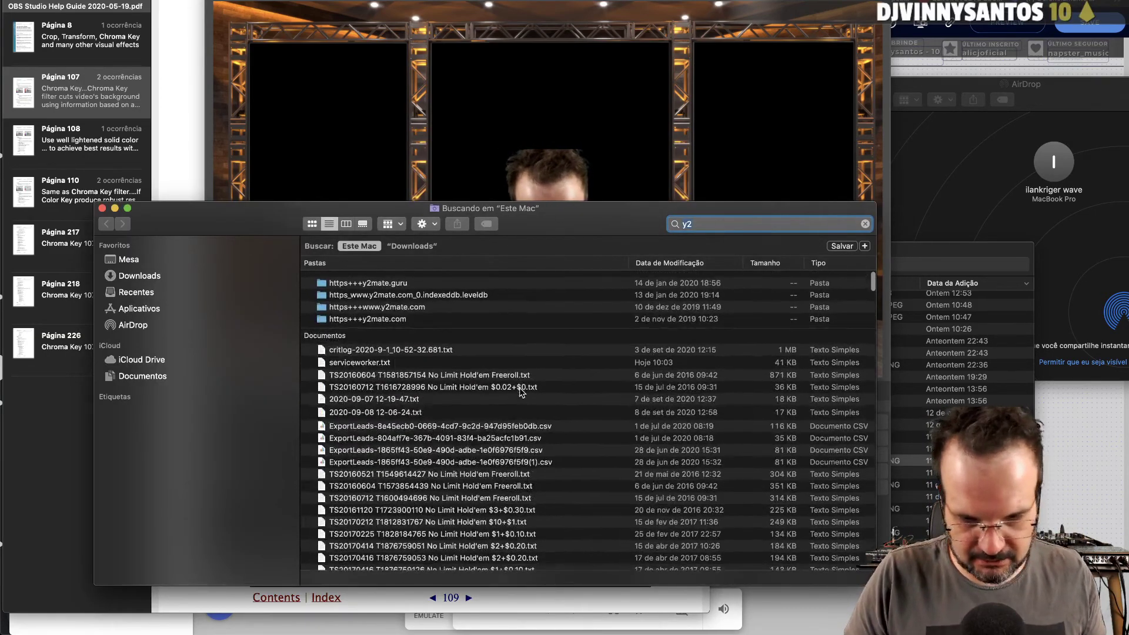
scroll(521, 392, up, 3)
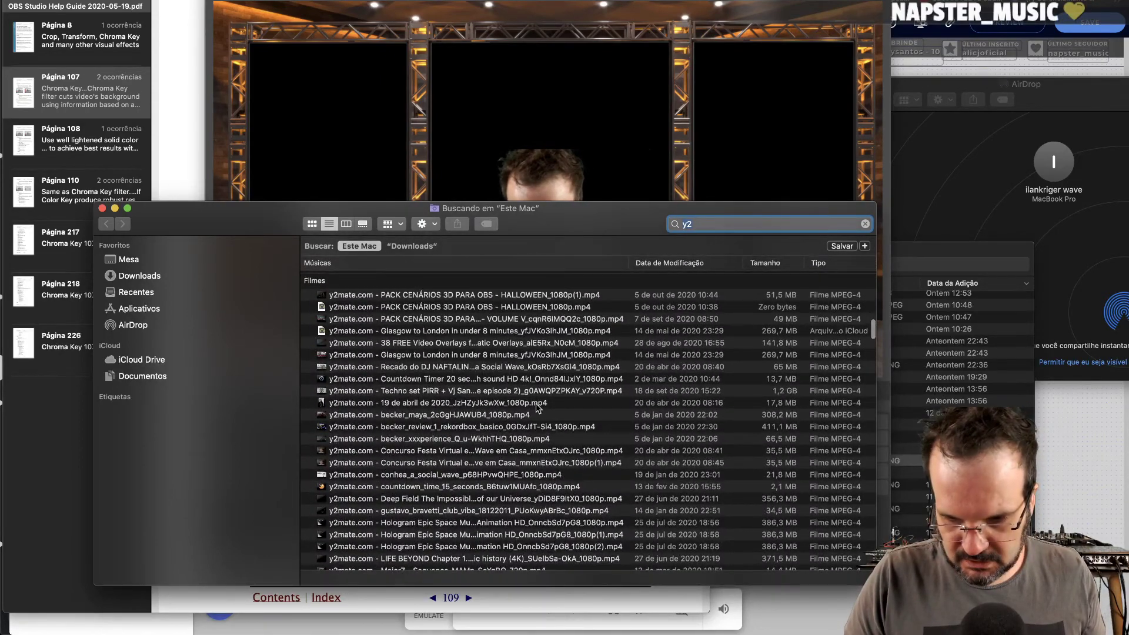
scroll(537, 407, down, 1)
click(521, 387)
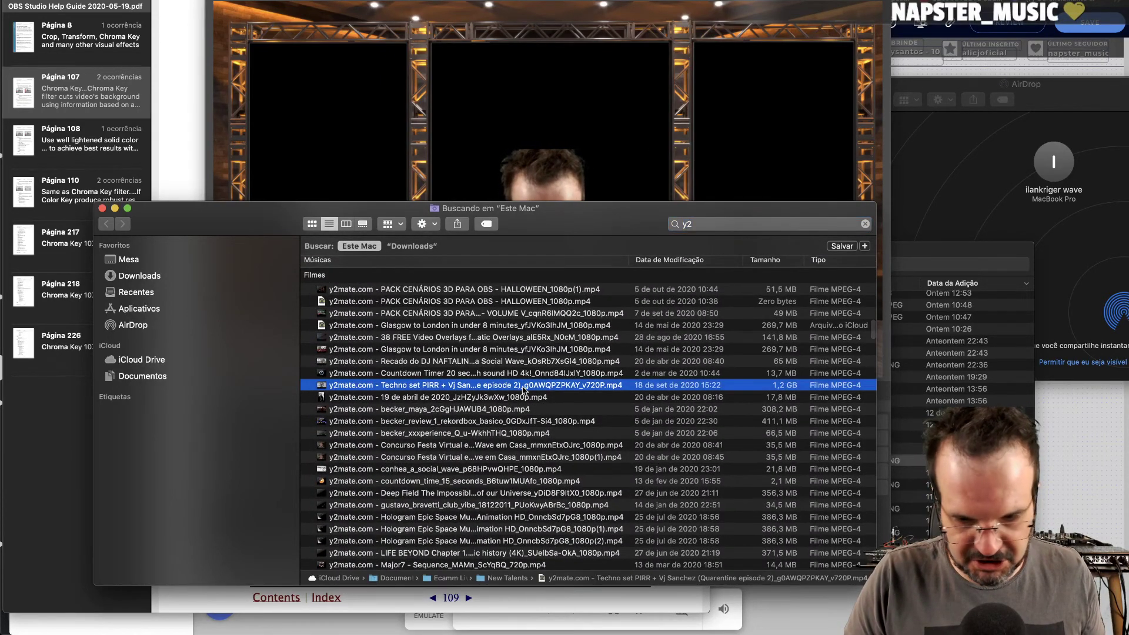
drag(496, 122, 497, 132)
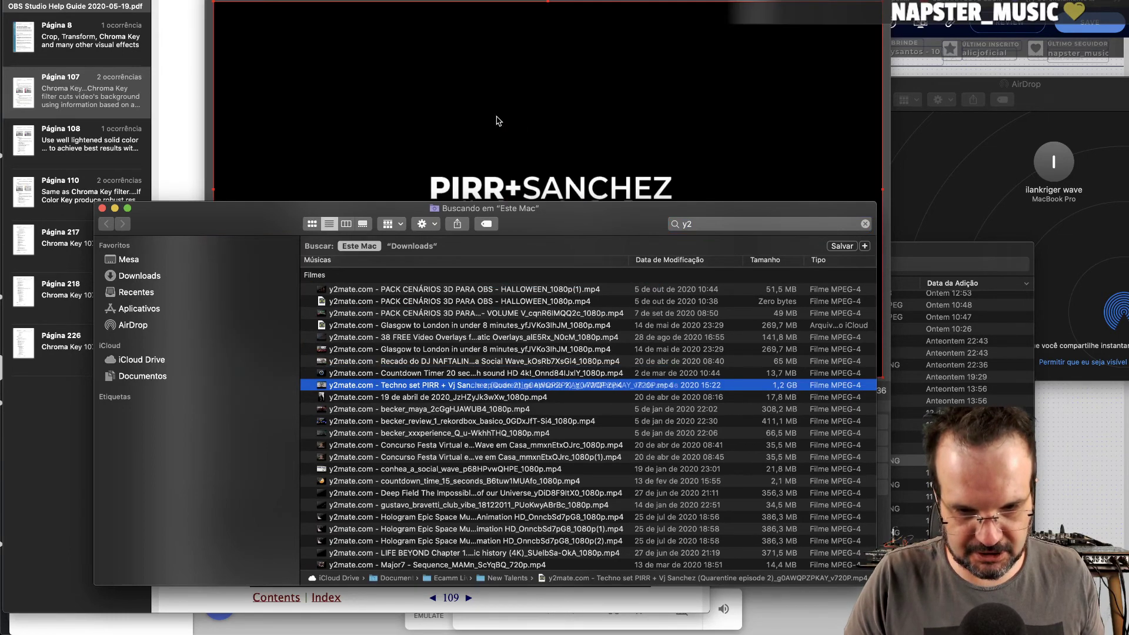
click(499, 141)
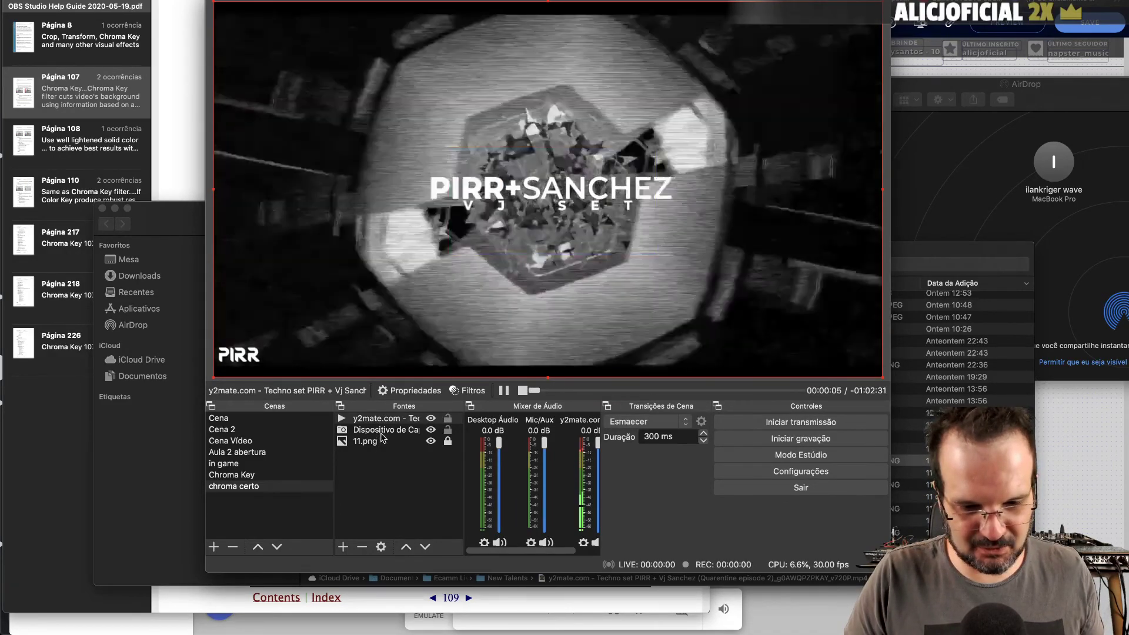
Scale and move the Techno set video so that it spans the full width of the three stage screens.
click(382, 418)
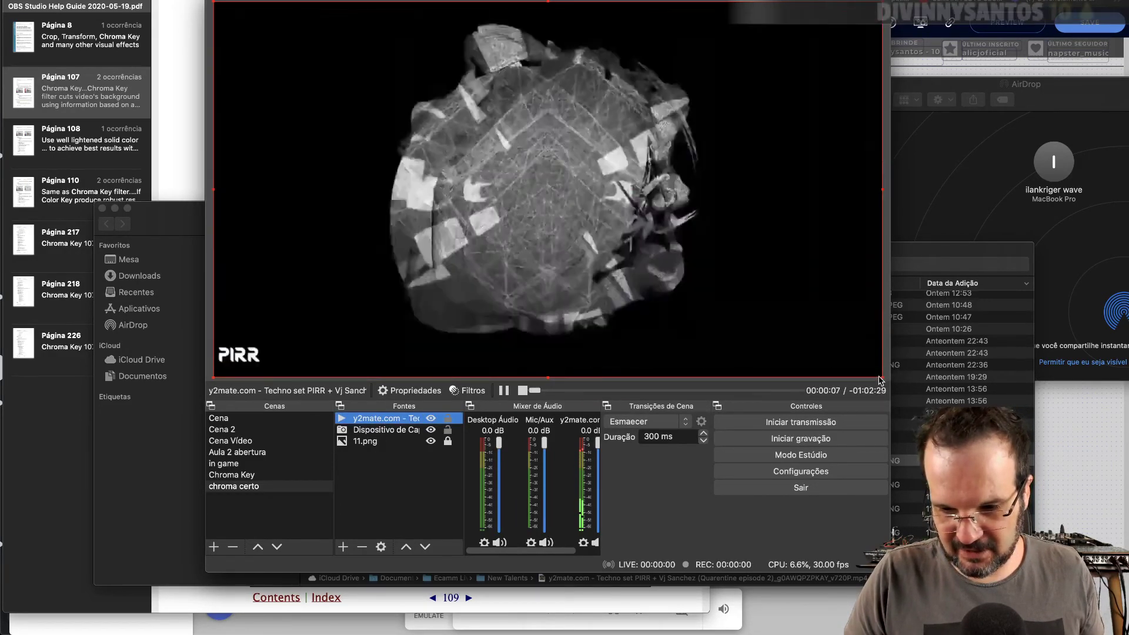
drag(880, 379, 710, 252)
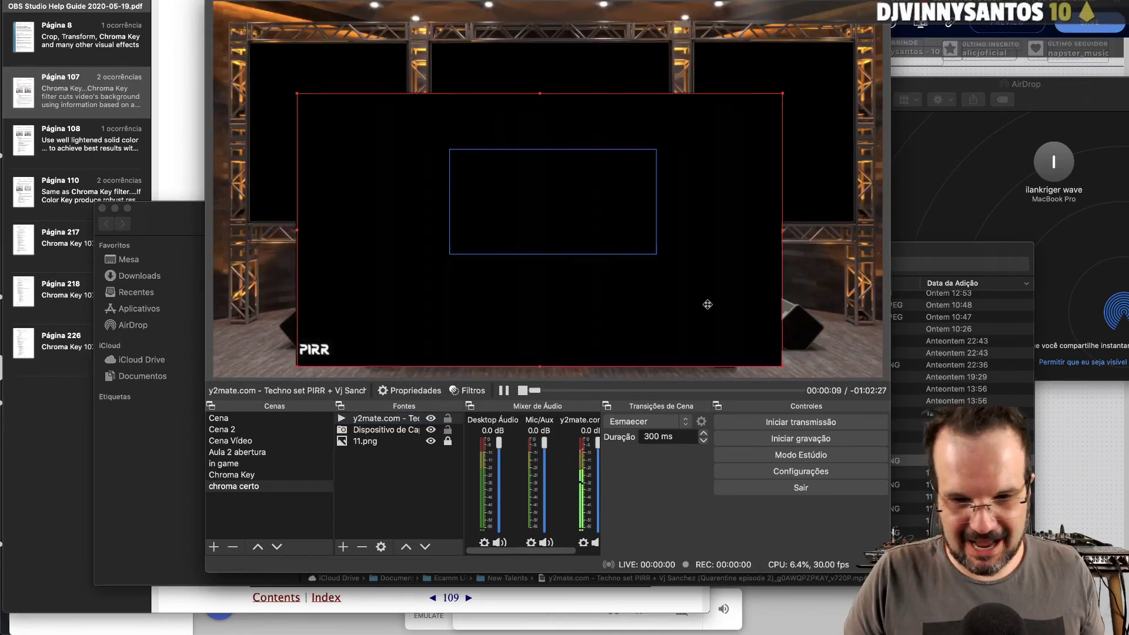
drag(708, 304, 661, 269)
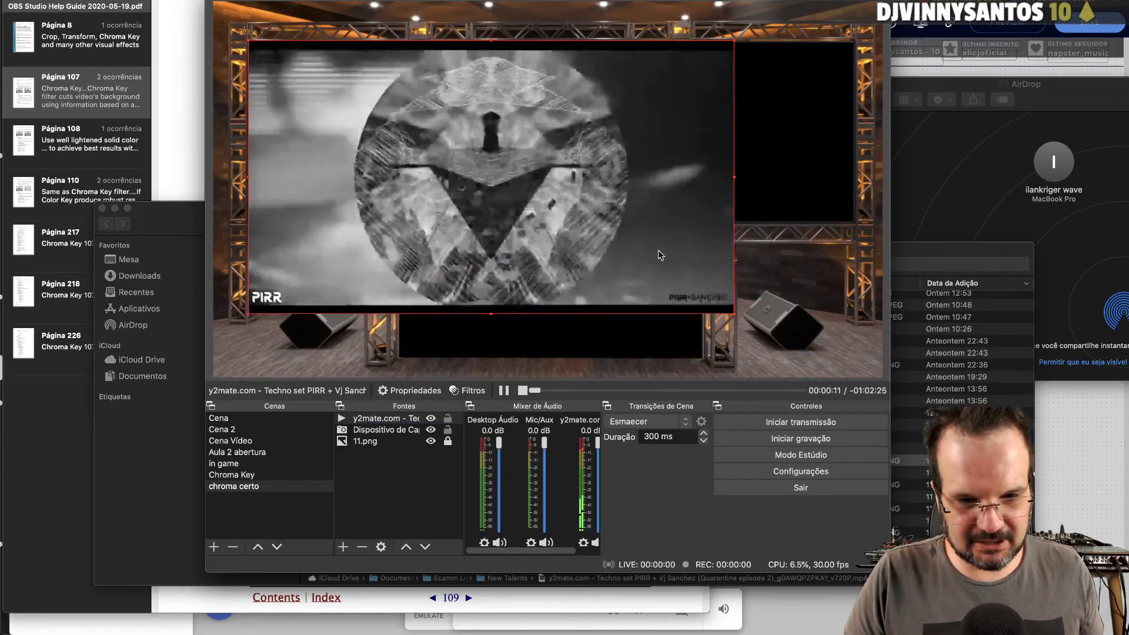
drag(732, 313, 765, 218)
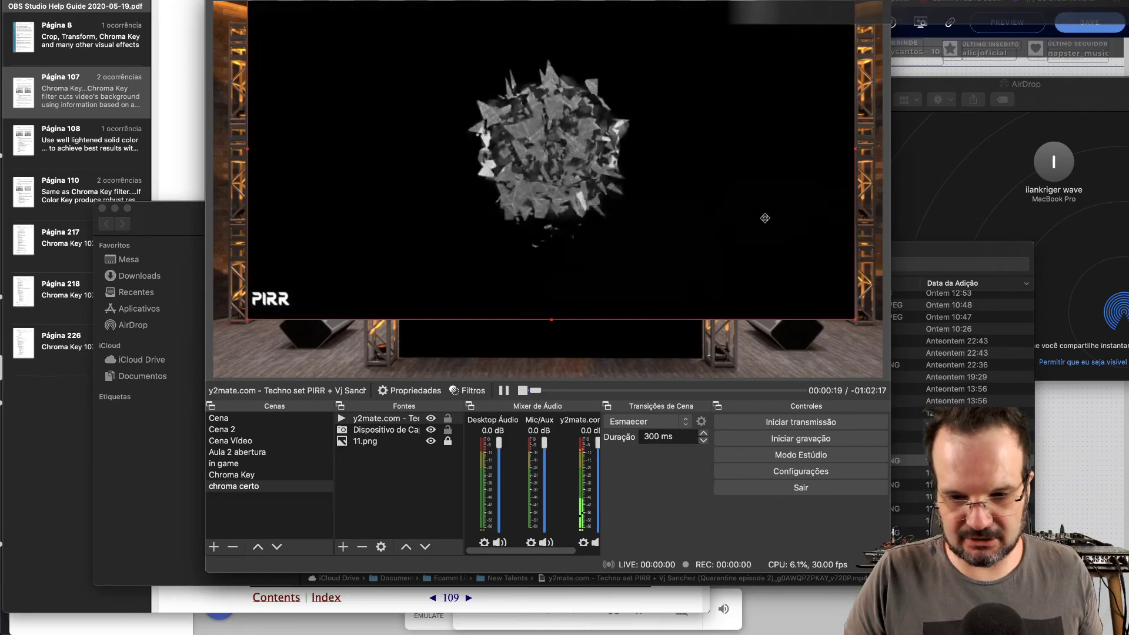
Place the Techno set video beneath the camera and 11.png in the source order, selecting each source in turn.
drag(383, 418, 393, 456)
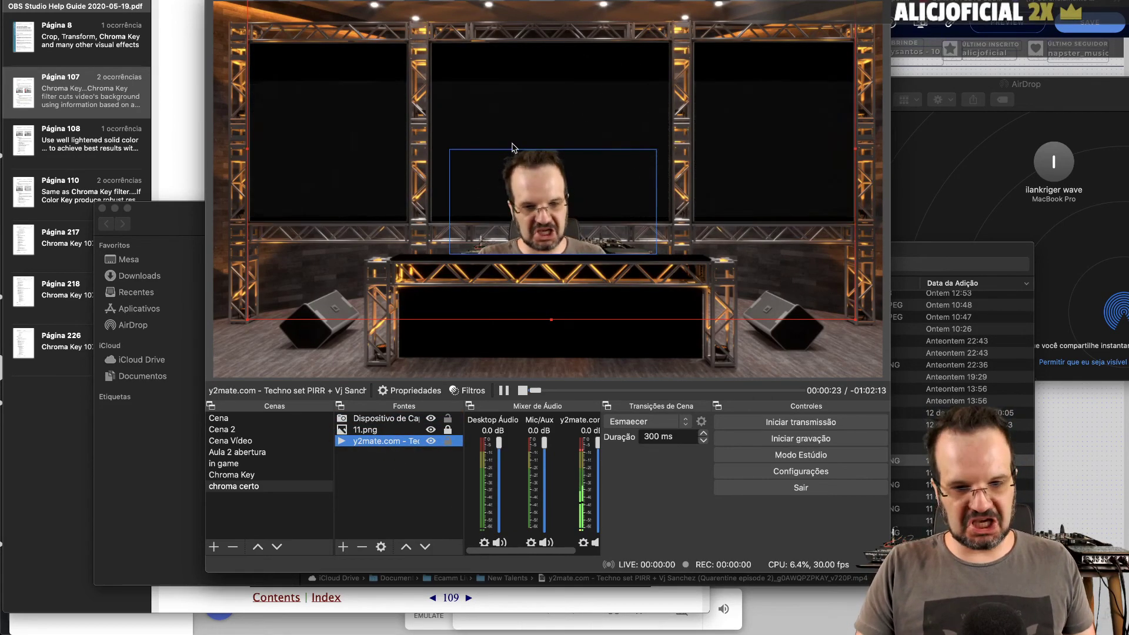
click(367, 422)
click(369, 431)
click(370, 442)
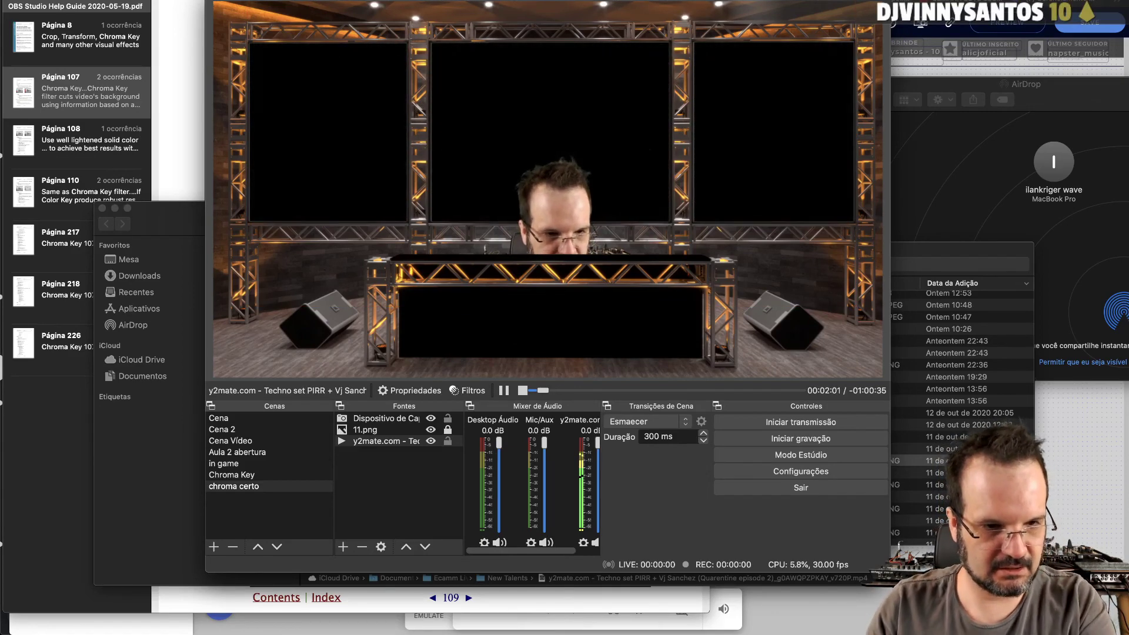
Switch to the class notes text document and highlight the "Patrocinador" and "Aula ao vivo grátis" lines.
key(super+Tab)
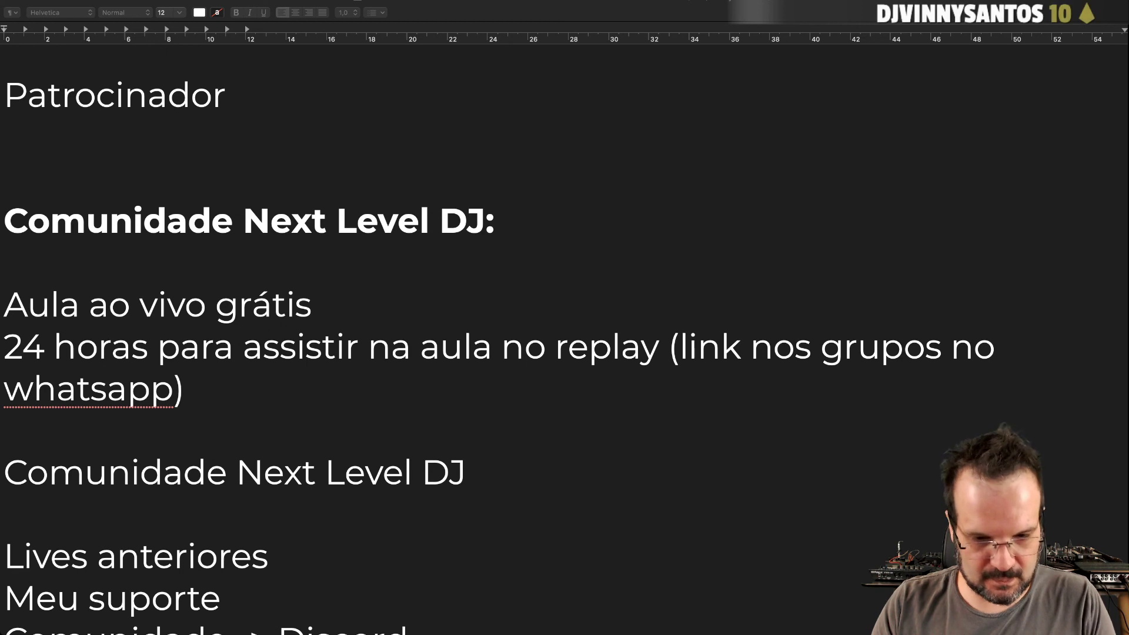
click(5, 49)
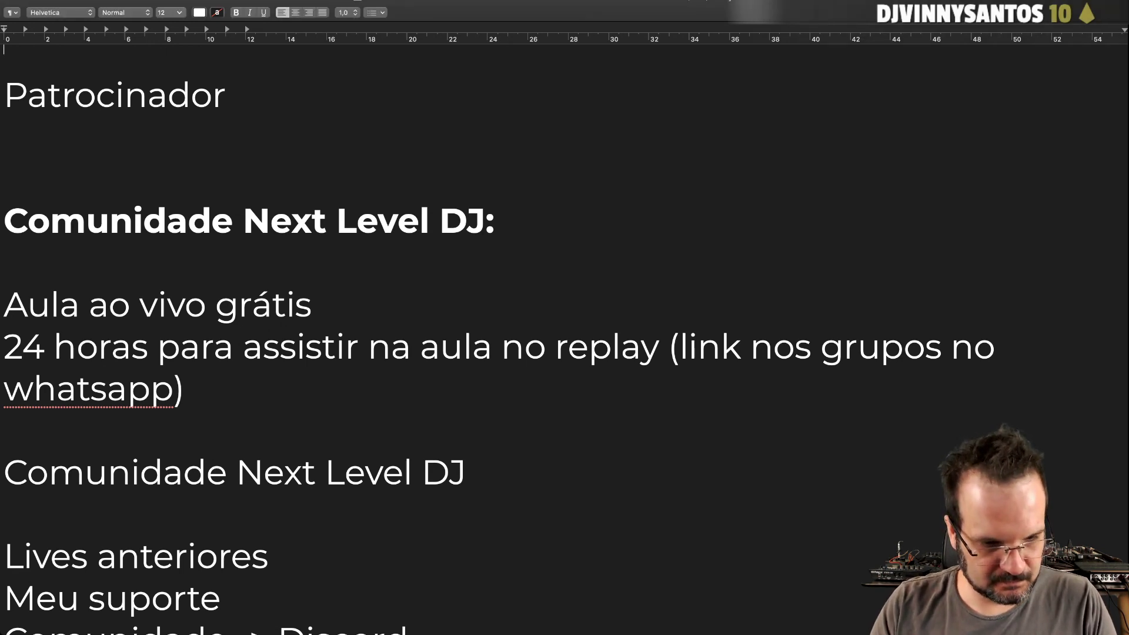
drag(227, 95, 4, 95)
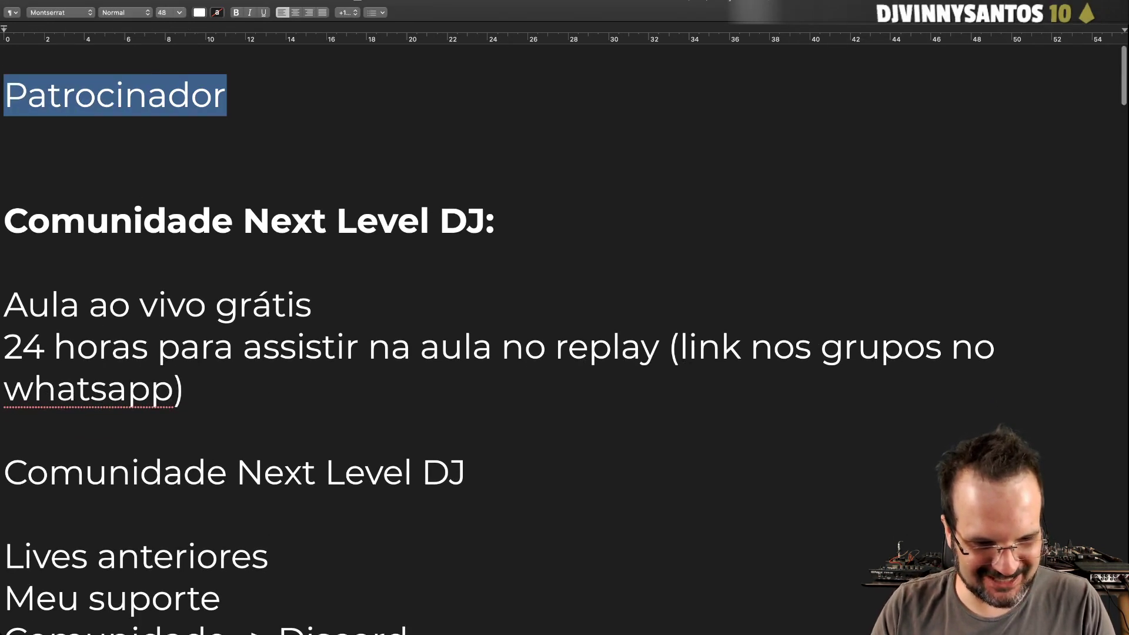
scroll(564, 329, down, 5)
drag(311, 127, 4, 168)
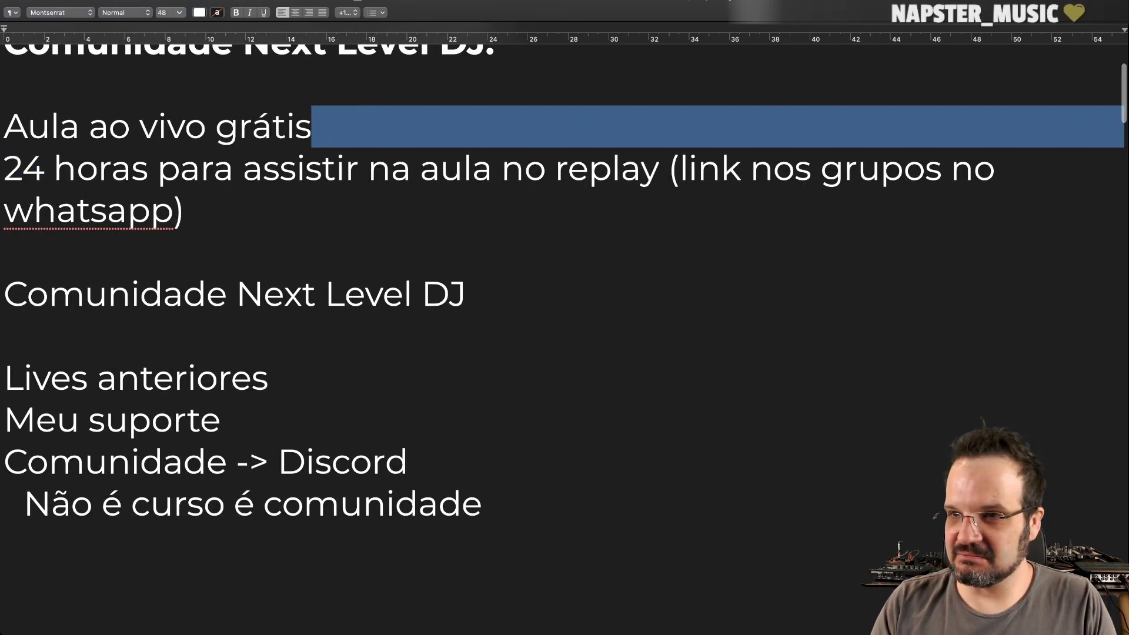
drag(311, 126, 5, 126)
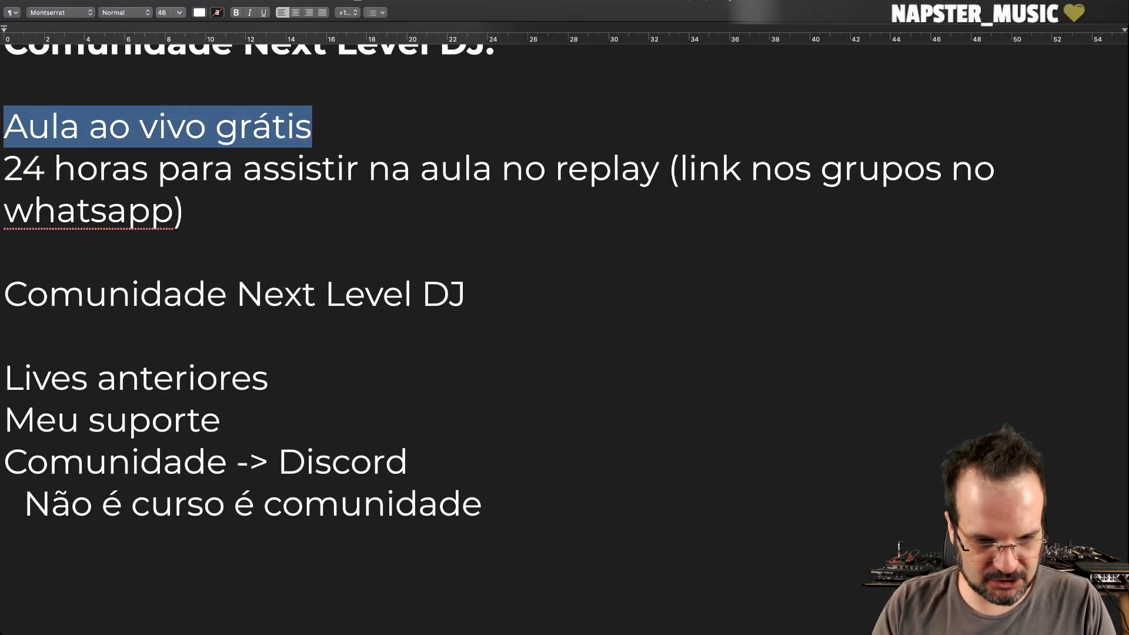
Highlight "Aula ao vivo grátis" and the 24-hour replay note under the Comunidade Next Level DJ heading, and clear the selection.
scroll(564, 283, up, 3)
drag(4, 187, 4, 144)
click(5, 187)
drag(313, 228, 5, 228)
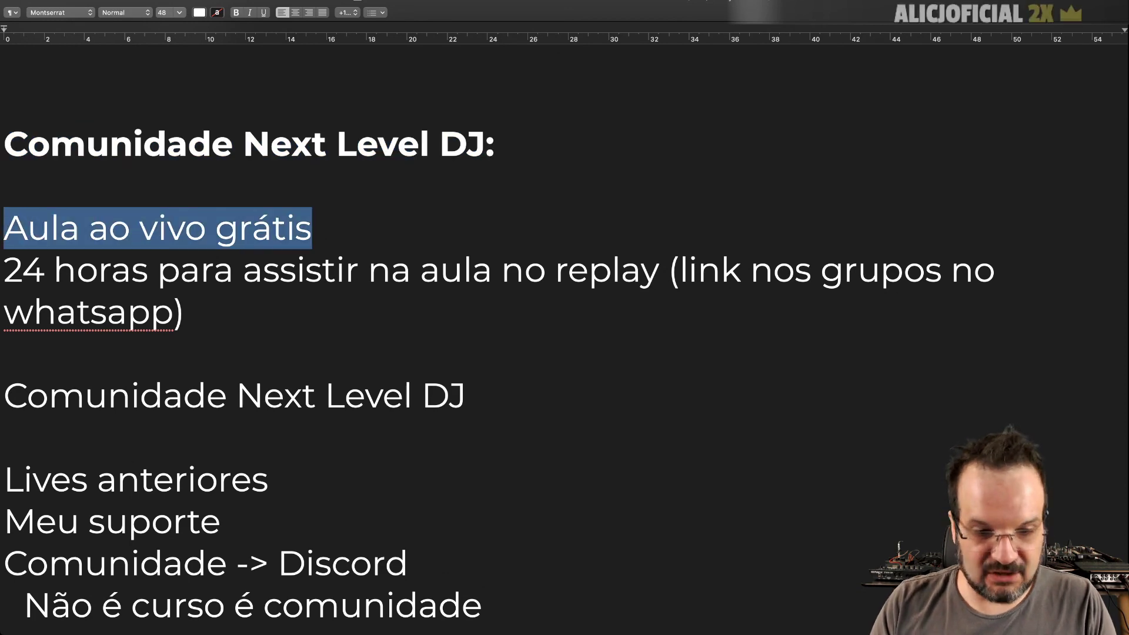
click(131, 270)
drag(312, 228, 4, 228)
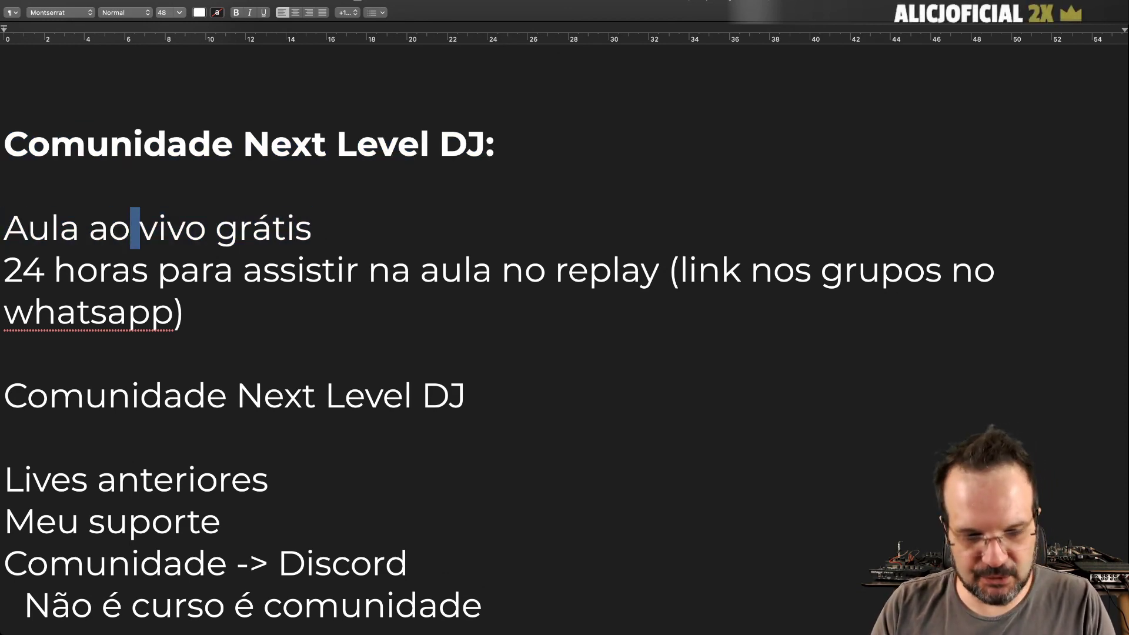
triple_click(134, 228)
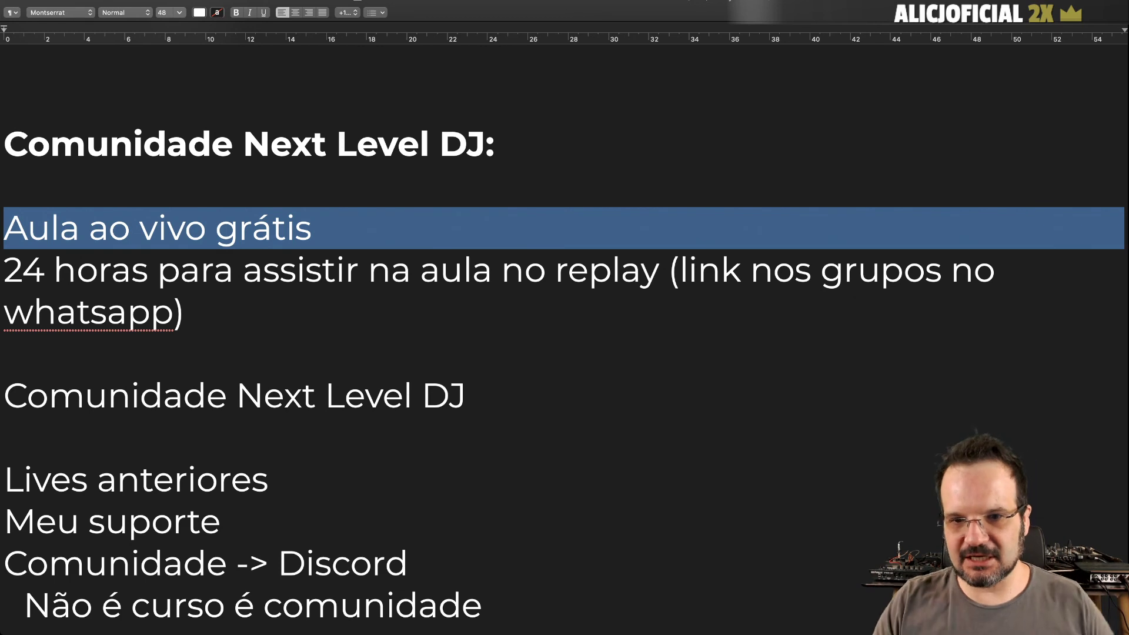
drag(184, 312, 4, 269)
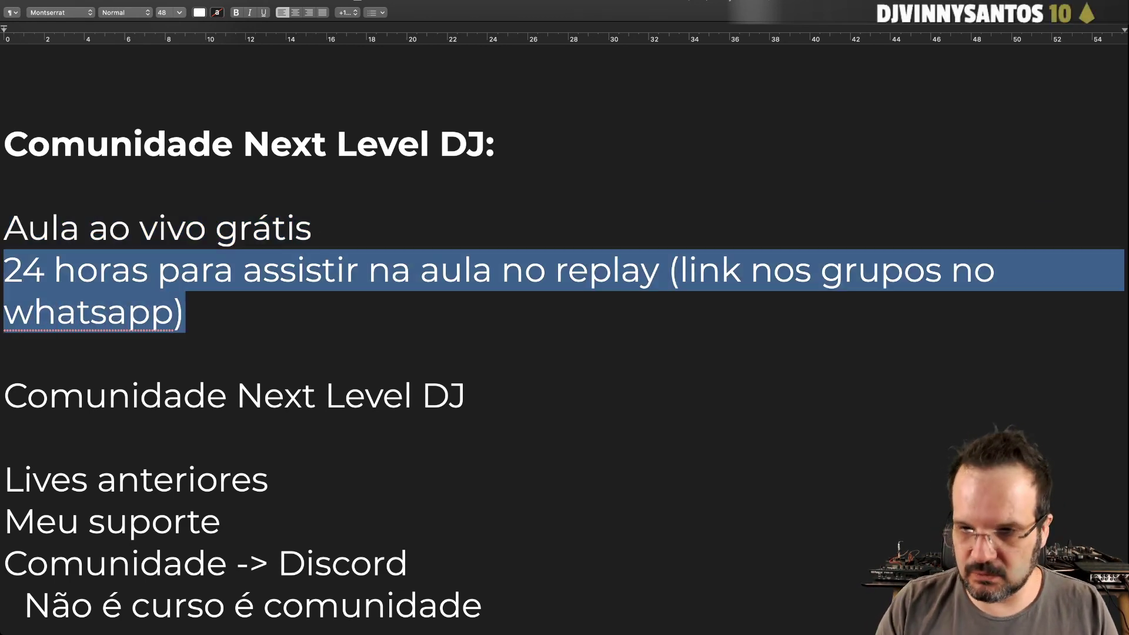
drag(4, 353, 4, 270)
click(34, 312)
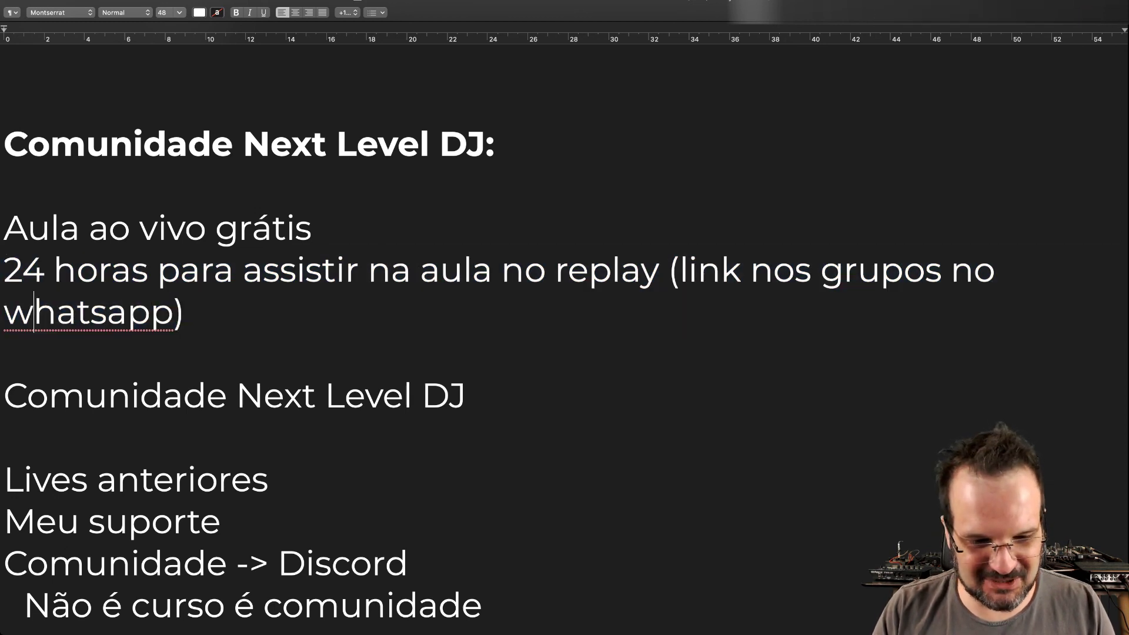